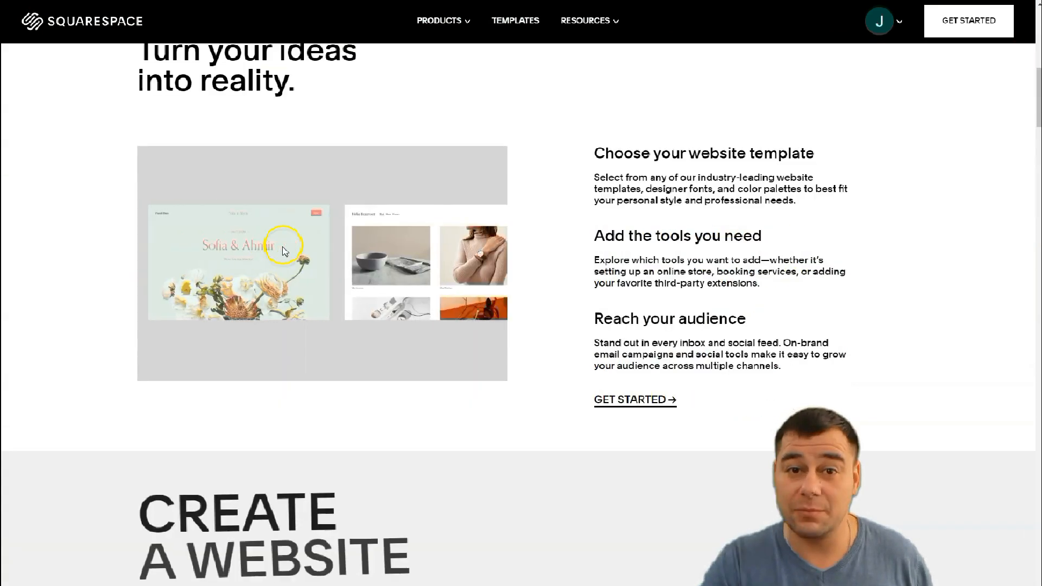
Look through the Squarespace homepage sections on website templates, custom styling, how-to guides, commerce, scheduling and extensions.
{"action": "scroll", "coordinate": [282, 244], "scroll_direction": "down", "scroll_amount": 4}
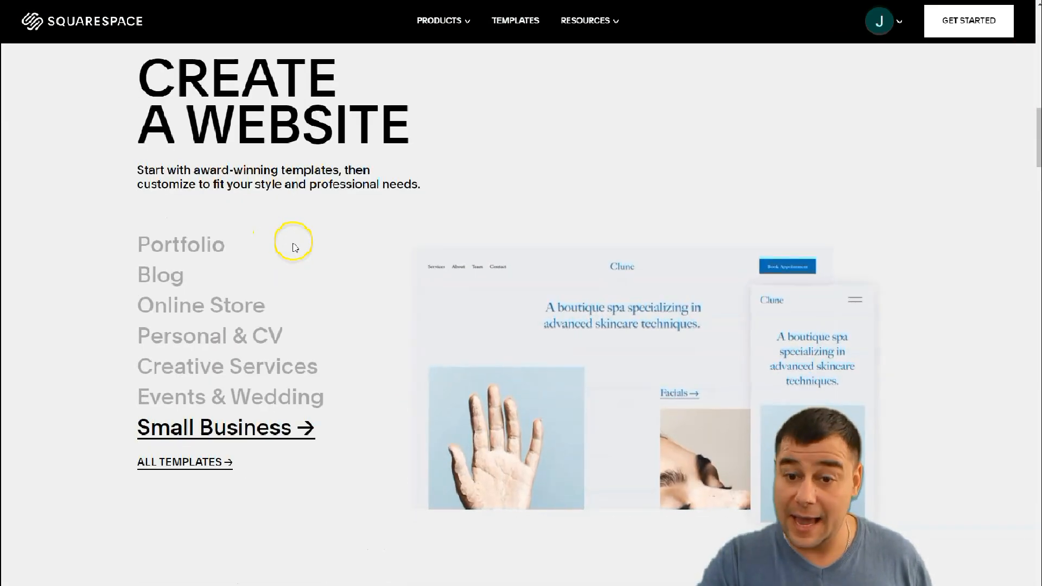
{"action": "scroll", "coordinate": [347, 223], "scroll_direction": "up", "scroll_amount": 1}
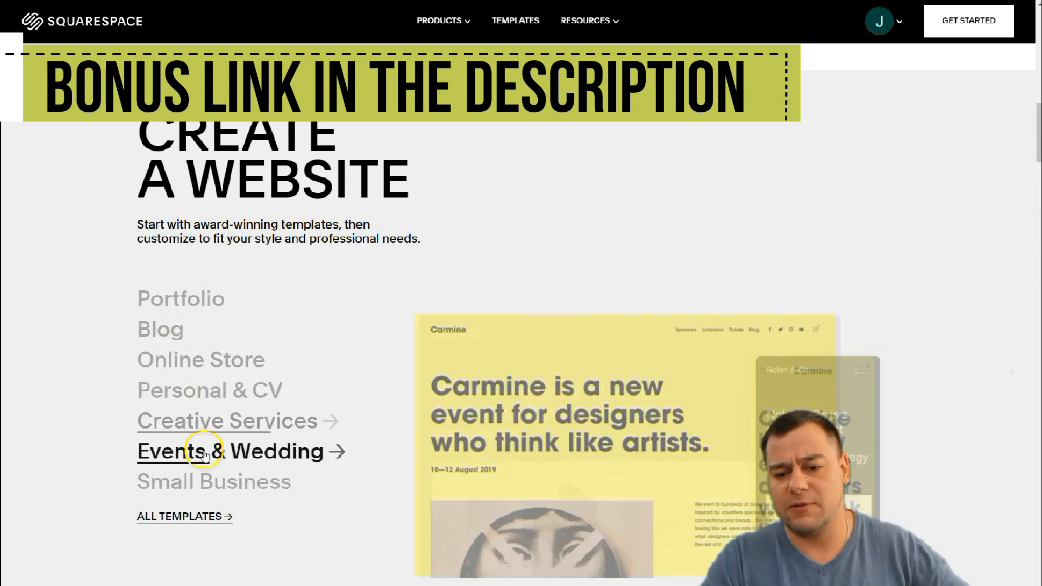
{"action": "scroll", "coordinate": [204, 448], "scroll_direction": "down", "scroll_amount": 2}
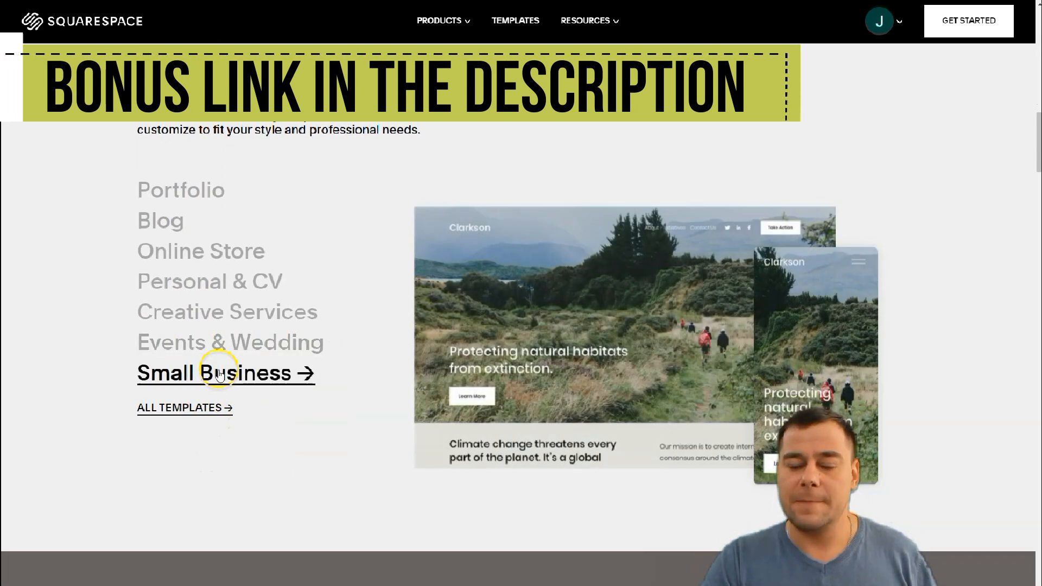
{"action": "scroll", "coordinate": [239, 318], "scroll_direction": "down", "scroll_amount": 4}
{"action": "scroll", "coordinate": [239, 317], "scroll_direction": "down", "scroll_amount": 7}
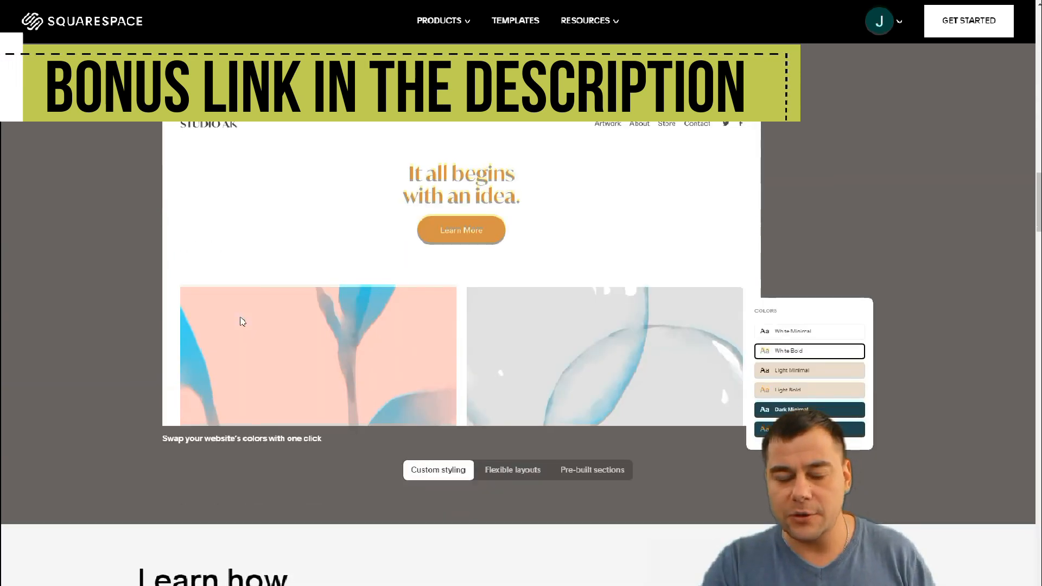
{"action": "scroll", "coordinate": [242, 322], "scroll_direction": "down", "scroll_amount": 11}
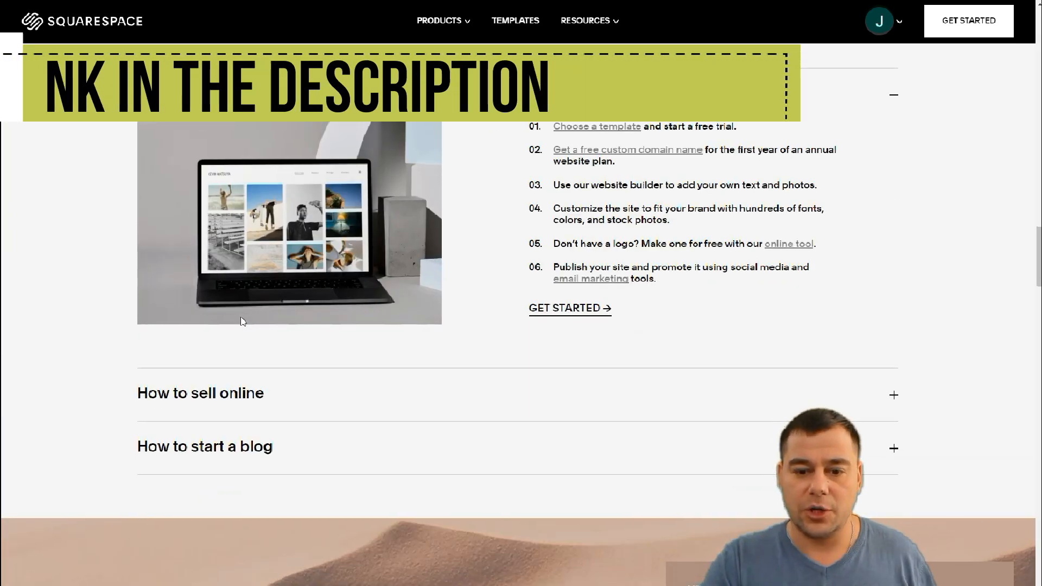
{"action": "scroll", "coordinate": [242, 322], "scroll_direction": "down", "scroll_amount": 3}
{"action": "scroll", "coordinate": [242, 310], "scroll_direction": "down", "scroll_amount": 4}
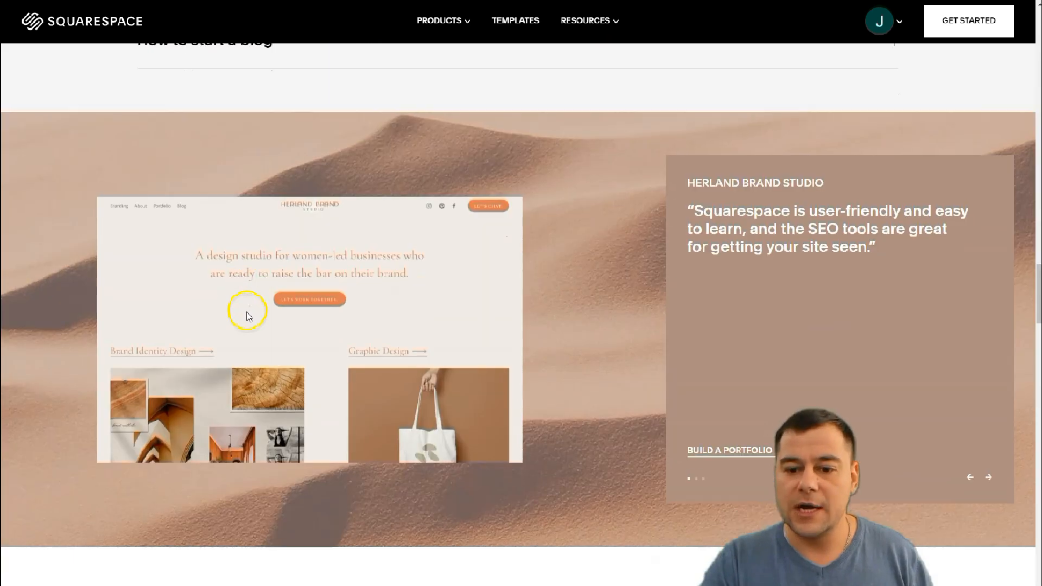
{"action": "scroll", "coordinate": [247, 315], "scroll_direction": "down", "scroll_amount": 10}
{"action": "scroll", "coordinate": [294, 307], "scroll_direction": "down", "scroll_amount": 3}
{"action": "scroll", "coordinate": [307, 301], "scroll_direction": "down", "scroll_amount": 10}
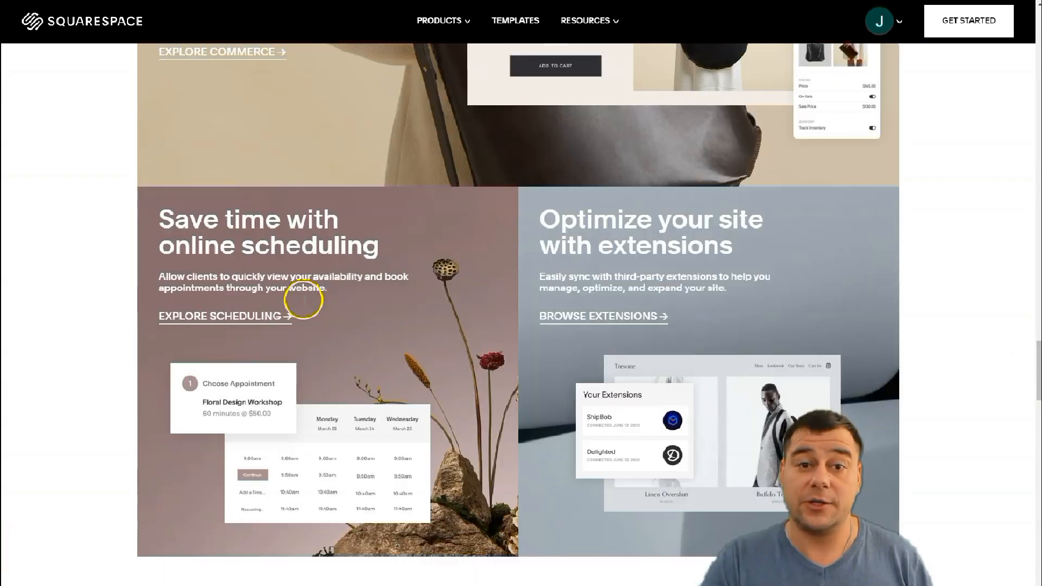
{"action": "scroll", "coordinate": [317, 293], "scroll_direction": "up", "scroll_amount": 20}
{"action": "scroll", "coordinate": [337, 301], "scroll_direction": "up", "scroll_amount": 20}
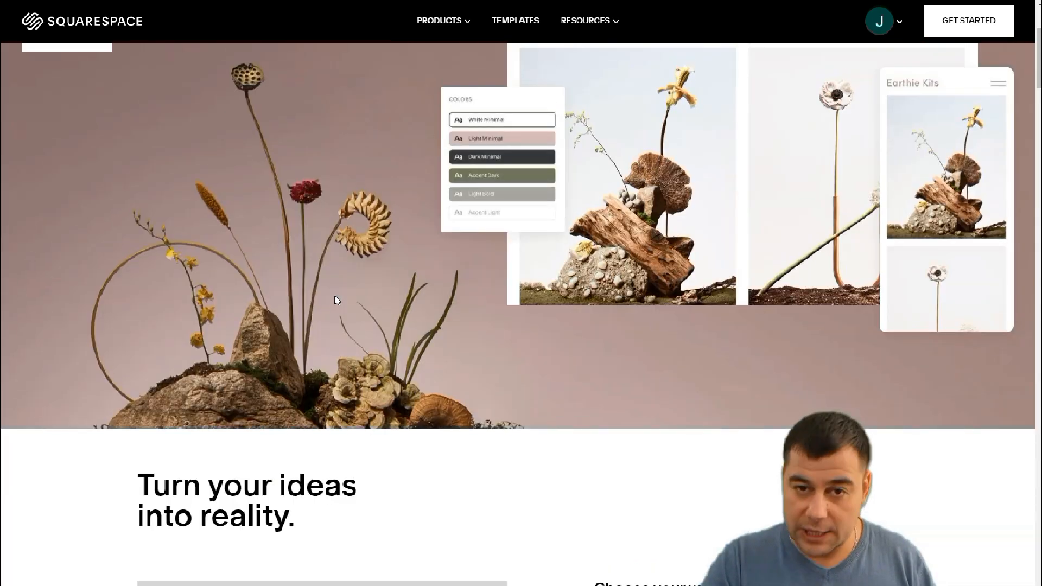
{"action": "scroll", "coordinate": [337, 301], "scroll_direction": "up", "scroll_amount": 4}
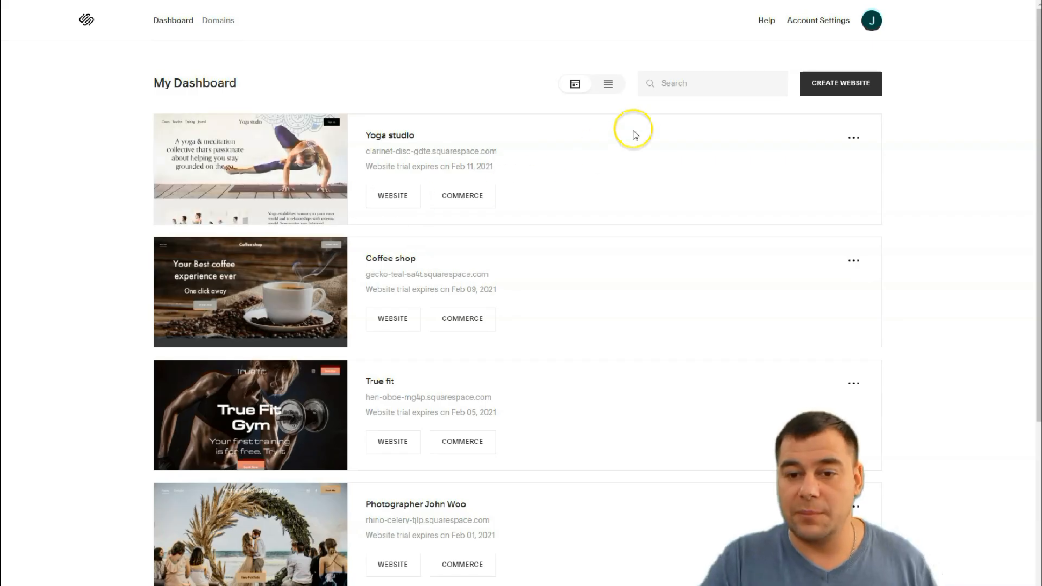
Start creating a new website from the dashboard and browse the Popular Designs templates.
{"action": "left_click", "coordinate": [831, 87]}
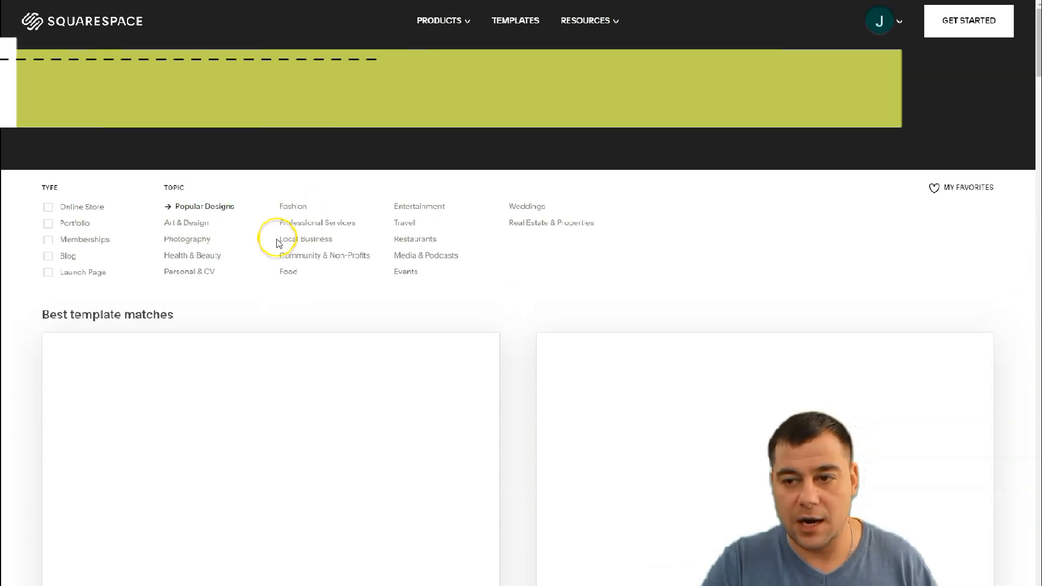
{"action": "scroll", "coordinate": [327, 253], "scroll_direction": "down", "scroll_amount": 2}
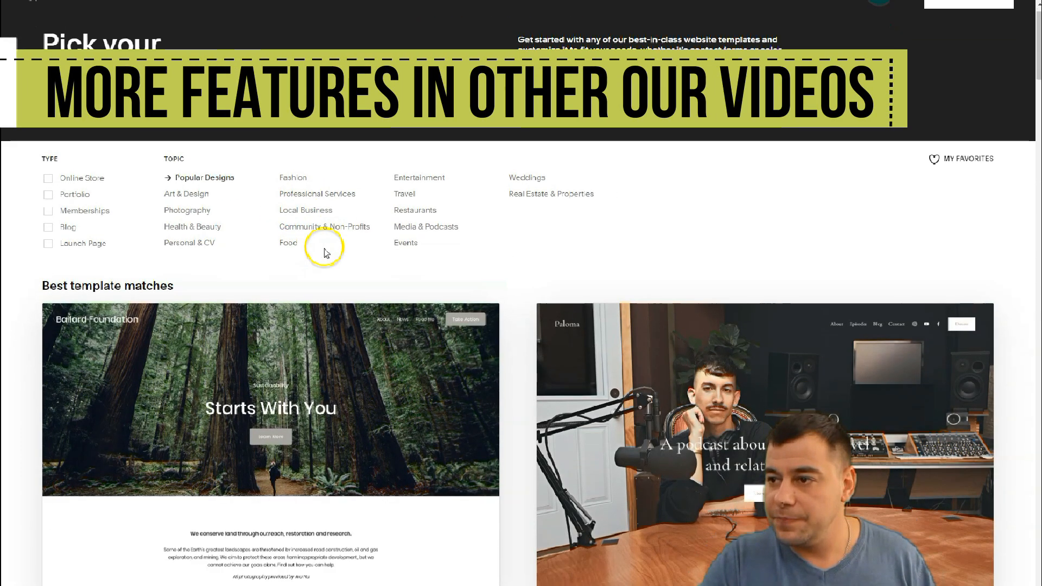
{"action": "scroll", "coordinate": [326, 253], "scroll_direction": "down", "scroll_amount": 15}
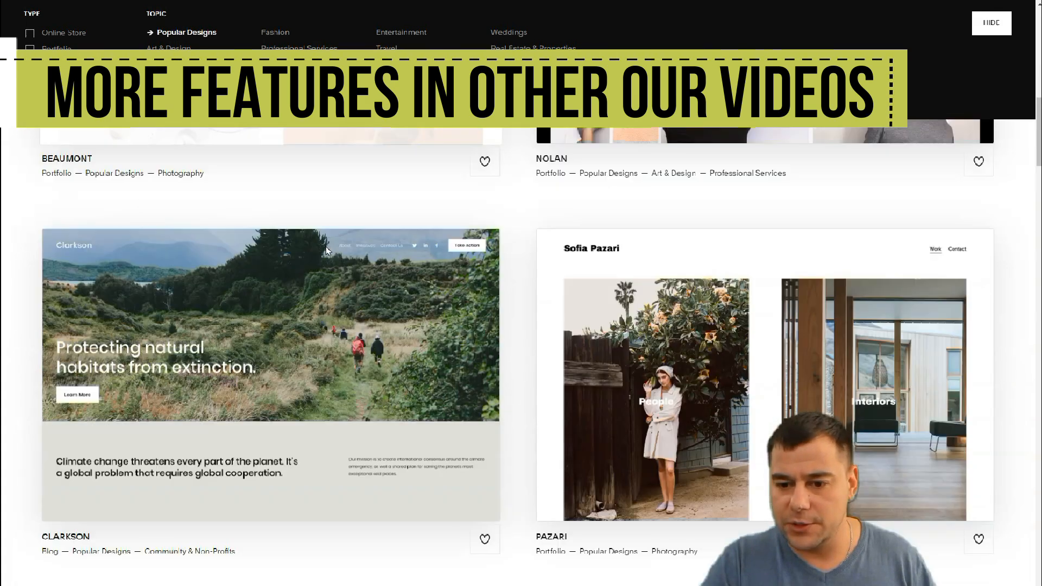
{"action": "scroll", "coordinate": [326, 251], "scroll_direction": "down", "scroll_amount": 14}
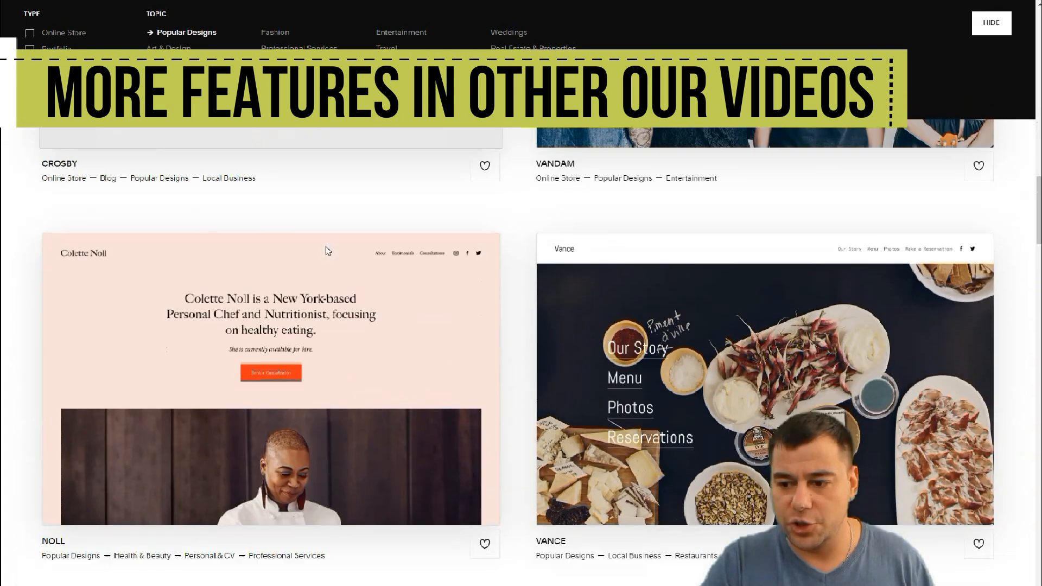
{"action": "scroll", "coordinate": [326, 251], "scroll_direction": "down", "scroll_amount": 16}
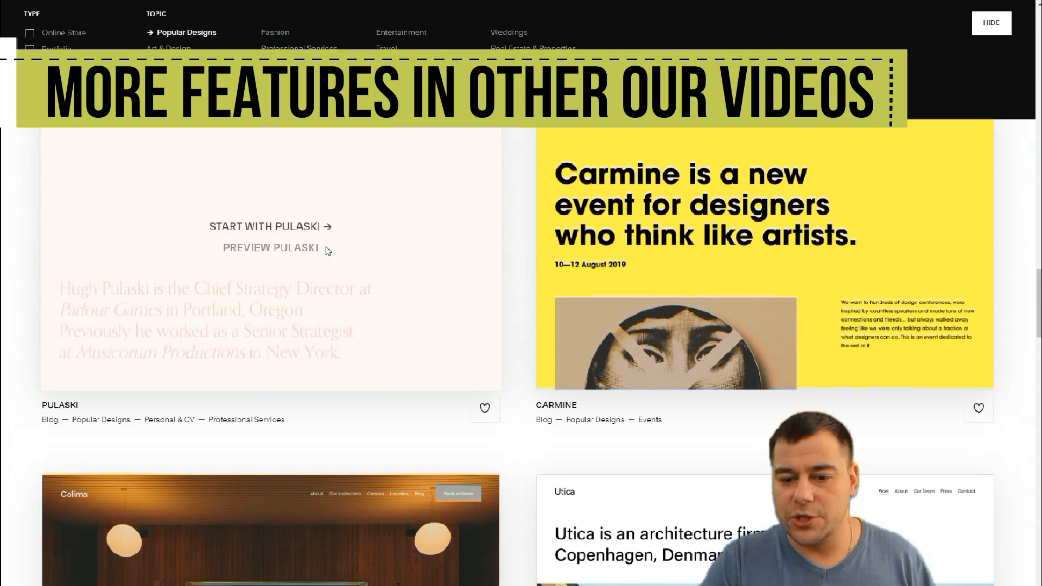
{"action": "scroll", "coordinate": [328, 251], "scroll_direction": "down", "scroll_amount": 15}
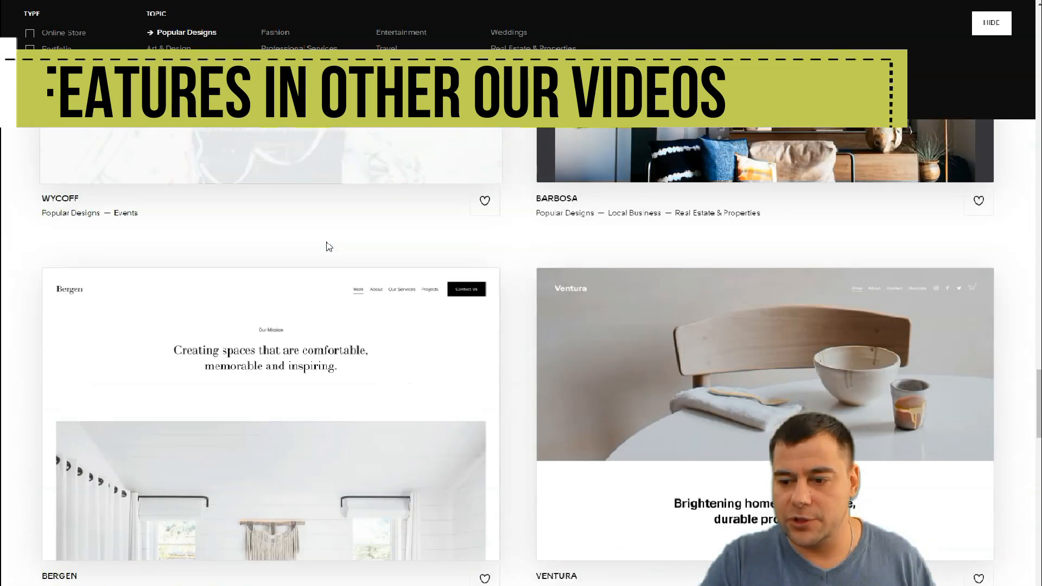
{"action": "scroll", "coordinate": [328, 247], "scroll_direction": "down", "scroll_amount": 15}
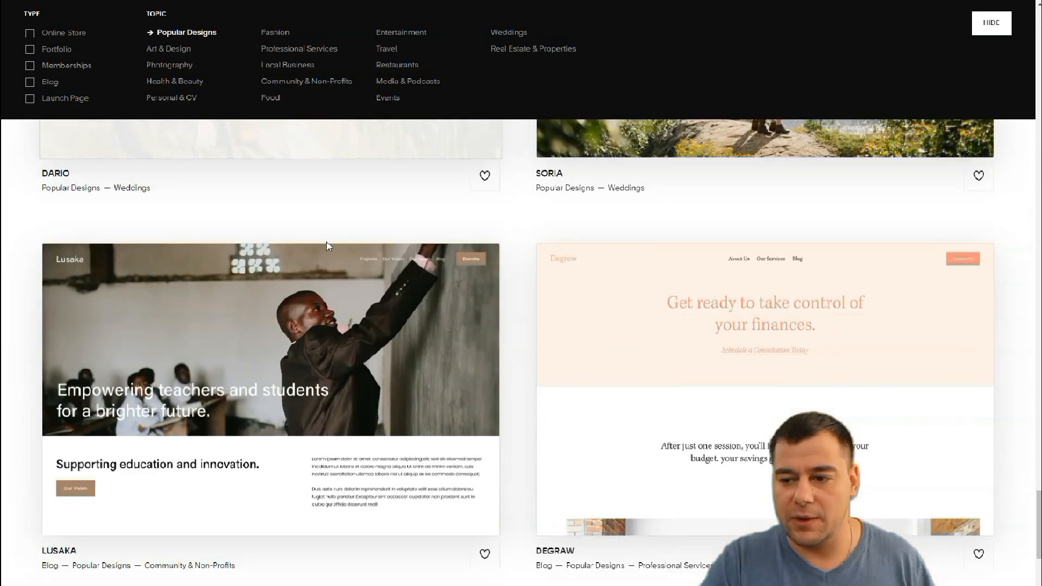
{"action": "scroll", "coordinate": [328, 247], "scroll_direction": "down", "scroll_amount": 15}
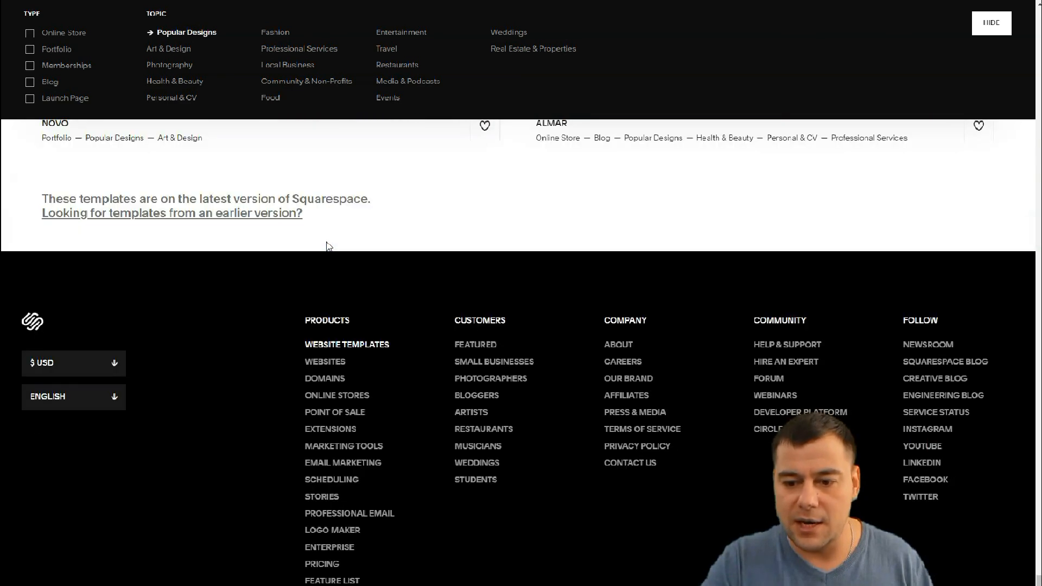
{"action": "scroll", "coordinate": [328, 247], "scroll_direction": "up", "scroll_amount": 20}
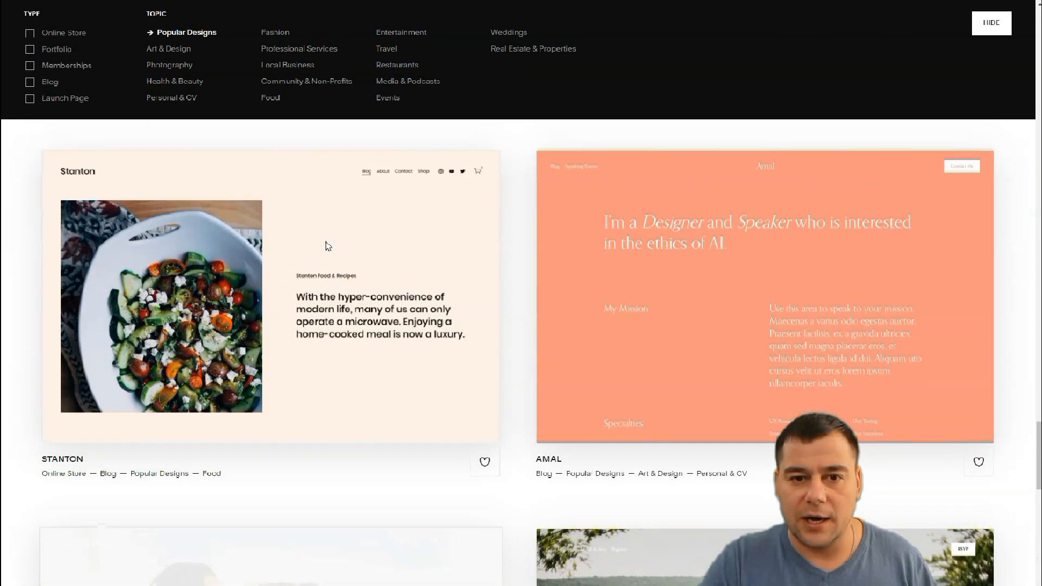
{"action": "scroll", "coordinate": [328, 247], "scroll_direction": "up", "scroll_amount": 20}
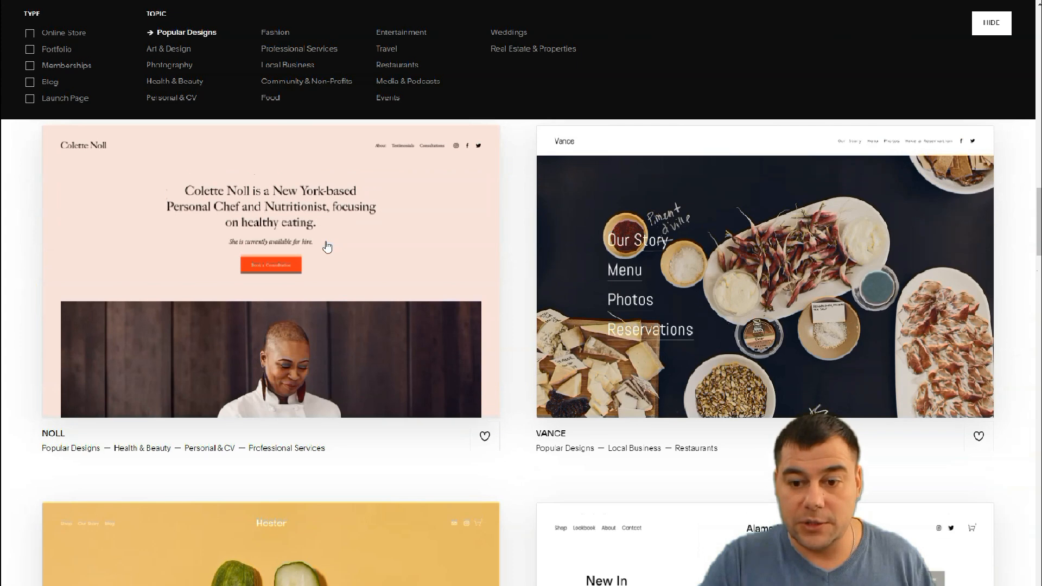
{"action": "scroll", "coordinate": [328, 247], "scroll_direction": "up", "scroll_amount": 20}
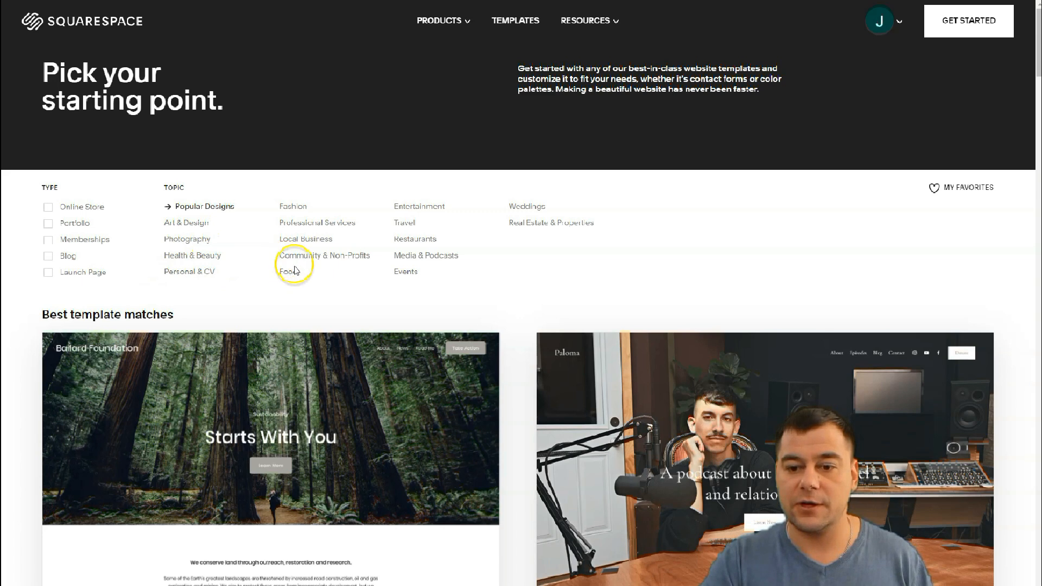
Filter the templates by the Local Business topic and start a site with the Colima template.
{"action": "left_click", "coordinate": [298, 209]}
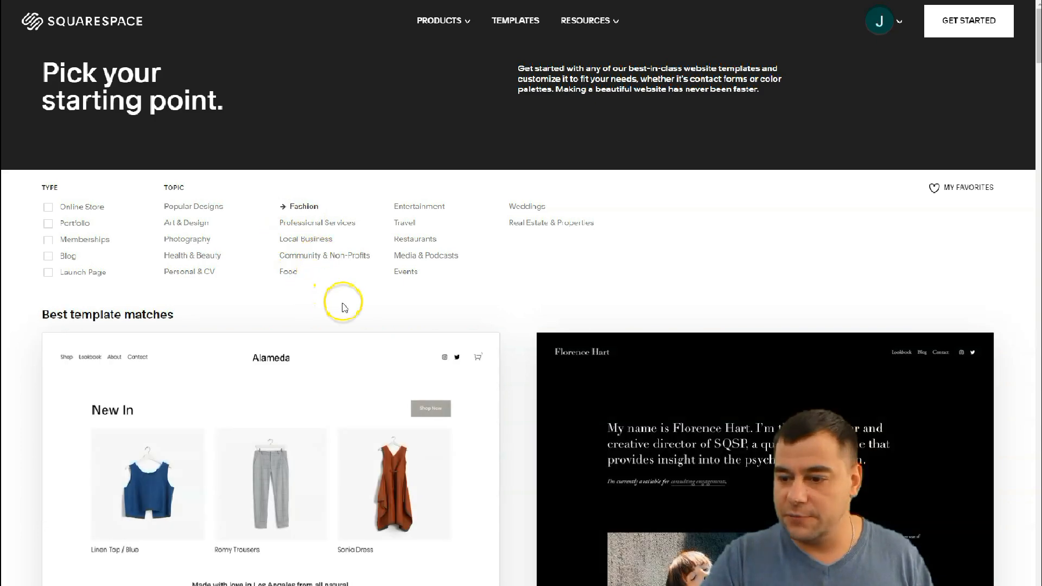
{"action": "scroll", "coordinate": [373, 245], "scroll_direction": "down", "scroll_amount": 8}
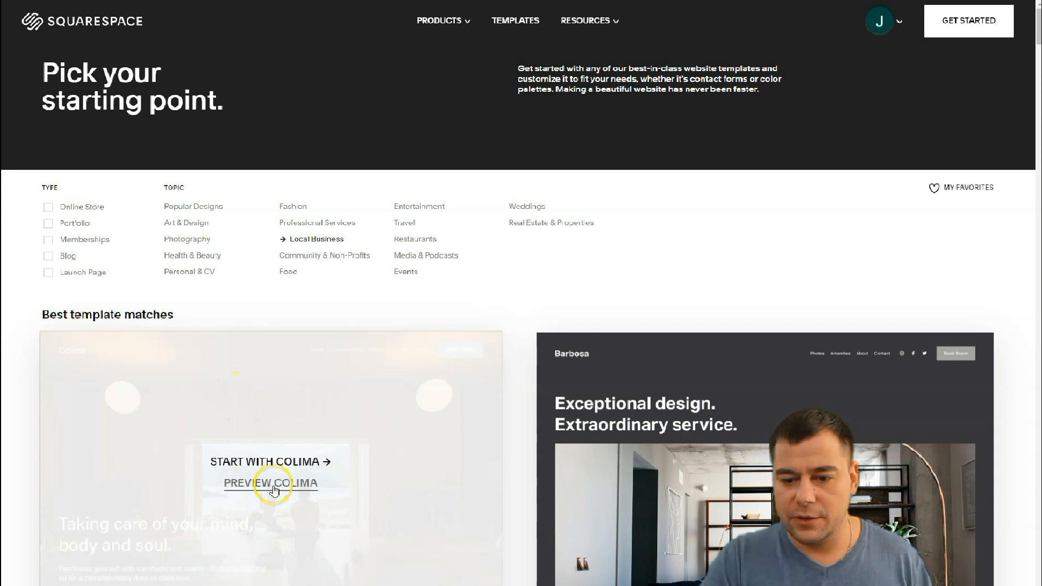
{"action": "left_click", "coordinate": [270, 466]}
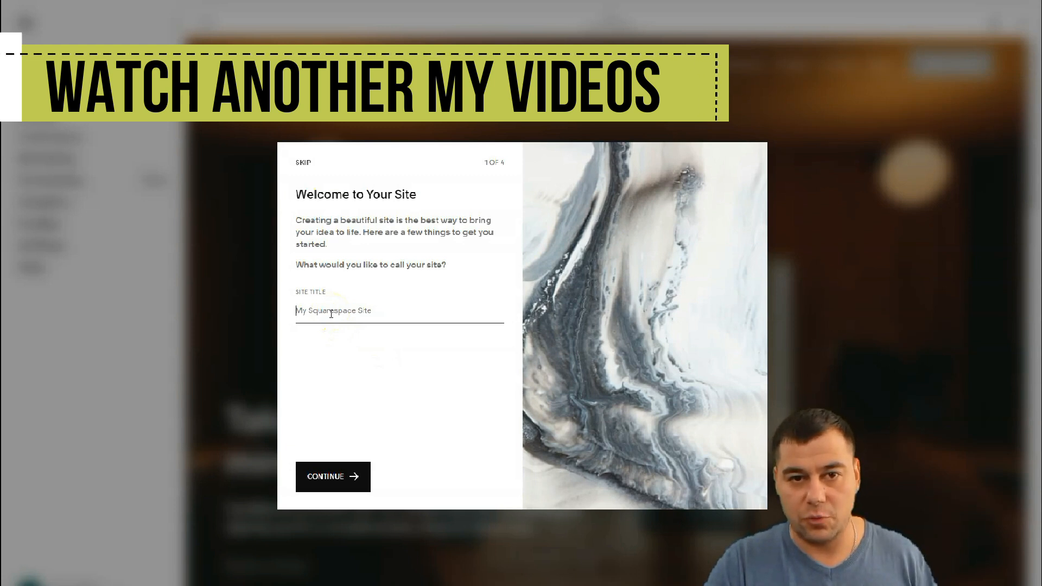
Title the new site "Barbershop" and complete the remaining pages of the welcome introduction.
{"action": "left_click", "coordinate": [339, 309]}
{"action": "type", "text": "Barbershop"}
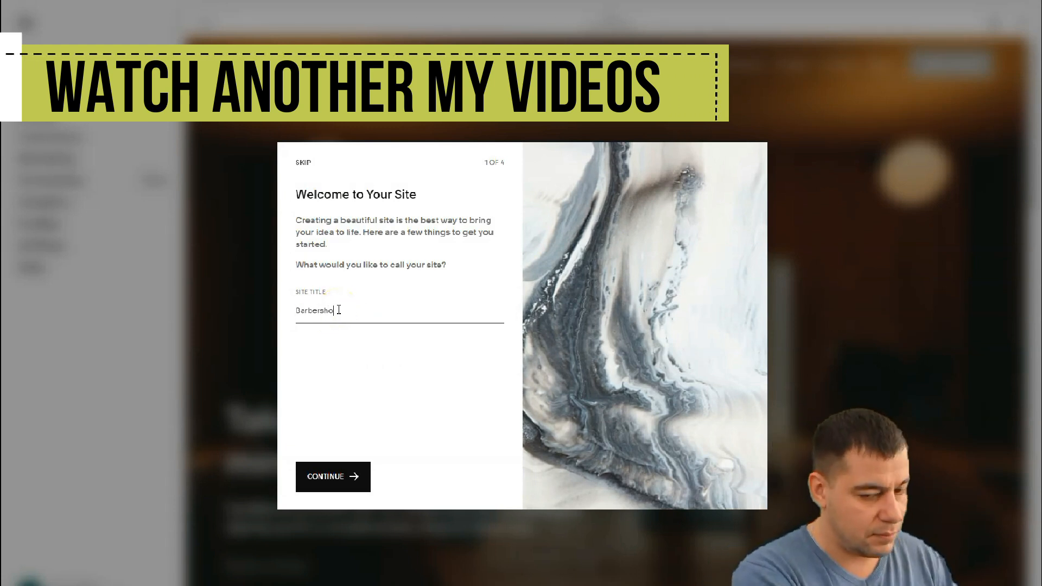
{"action": "left_click", "coordinate": [340, 478]}
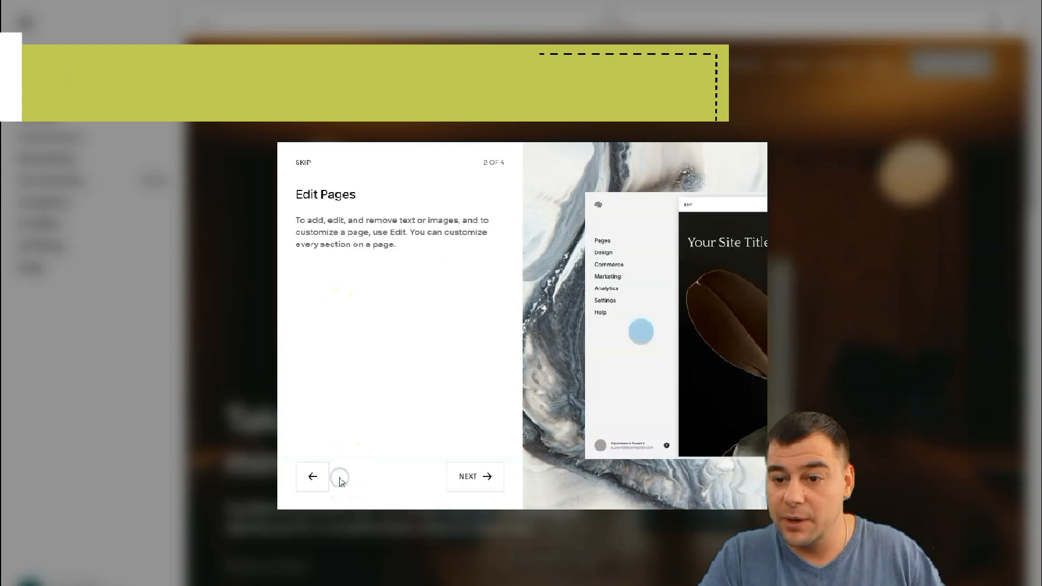
{"action": "left_click", "coordinate": [476, 477]}
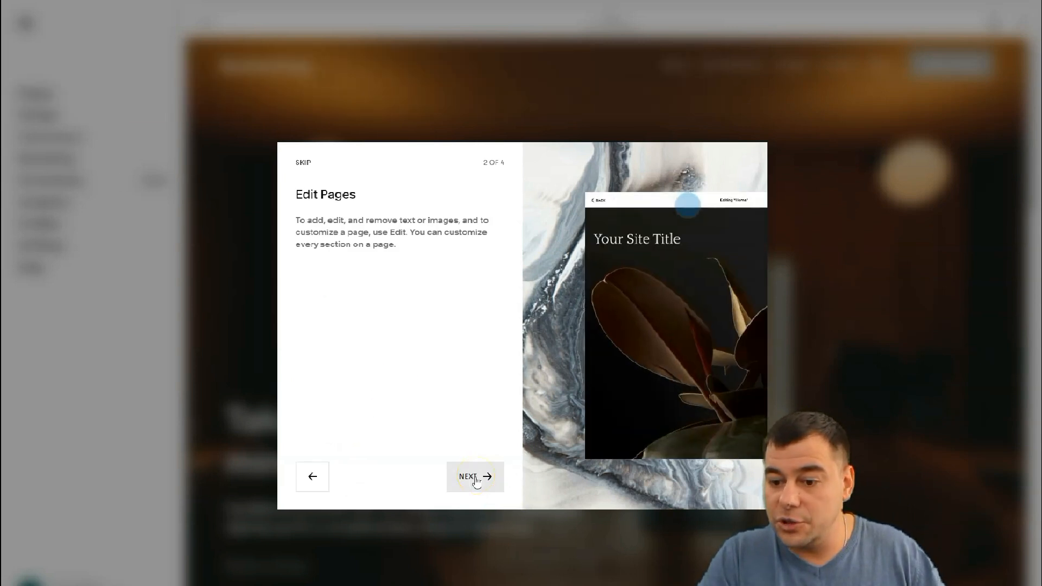
{"action": "left_click", "coordinate": [474, 478]}
{"action": "left_click", "coordinate": [467, 480]}
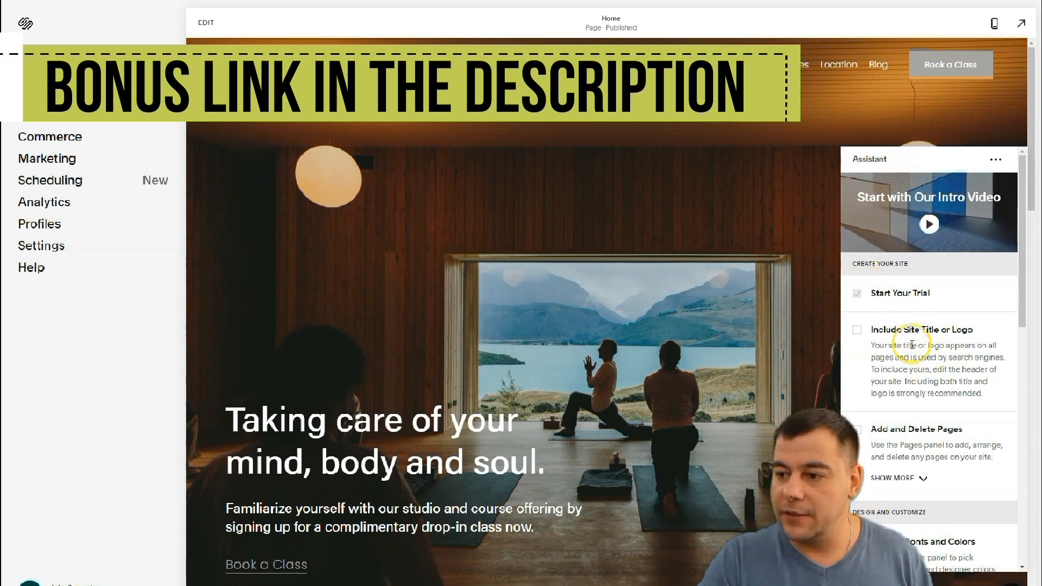
Review the Assistant's setup checklist from creating the site through finalizing and launching, and close the Assistant.
{"action": "scroll", "coordinate": [915, 353], "scroll_direction": "down", "scroll_amount": 10}
{"action": "scroll", "coordinate": [916, 355], "scroll_direction": "up", "scroll_amount": 10}
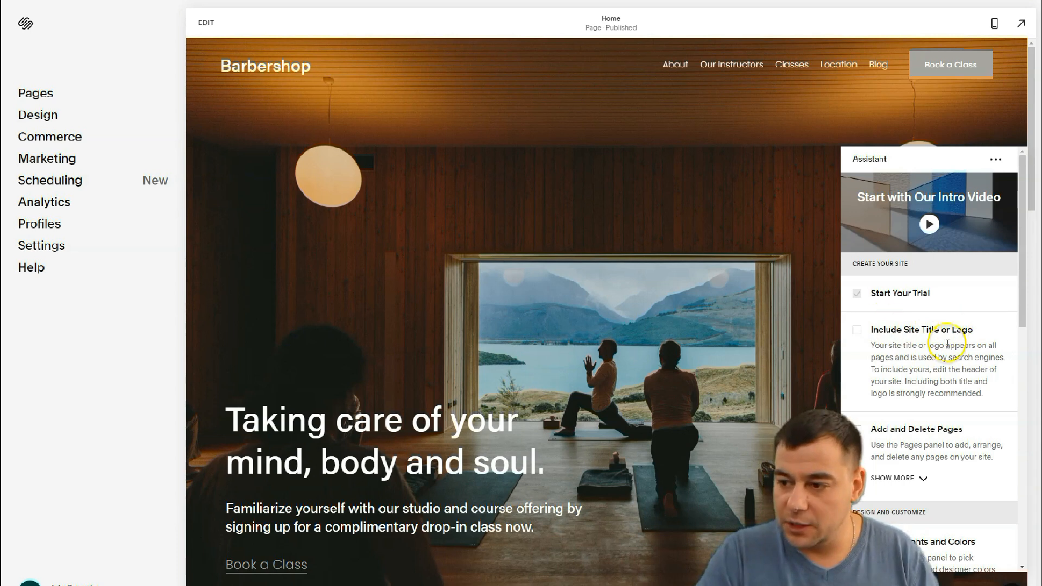
{"action": "scroll", "coordinate": [940, 337], "scroll_direction": "down", "scroll_amount": 5}
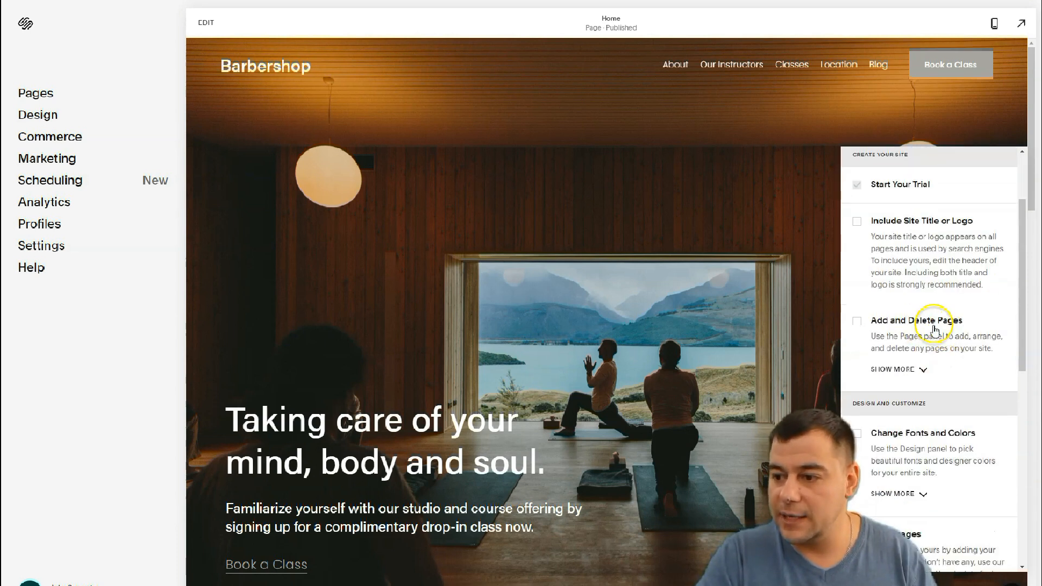
{"action": "scroll", "coordinate": [923, 347], "scroll_direction": "down", "scroll_amount": 2}
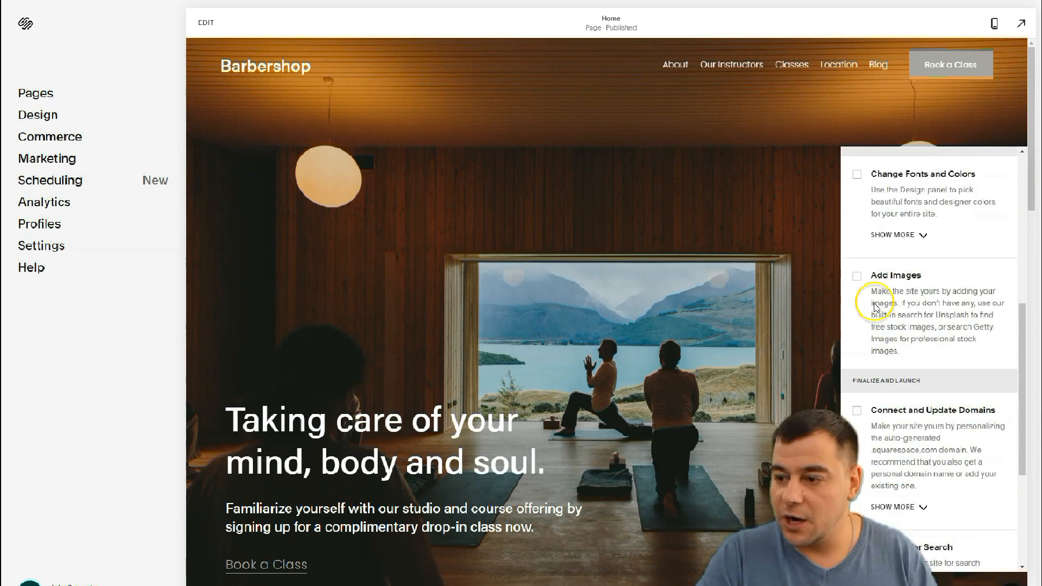
{"action": "scroll", "coordinate": [912, 357], "scroll_direction": "down", "scroll_amount": 1}
{"action": "scroll", "coordinate": [907, 348], "scroll_direction": "down", "scroll_amount": 3}
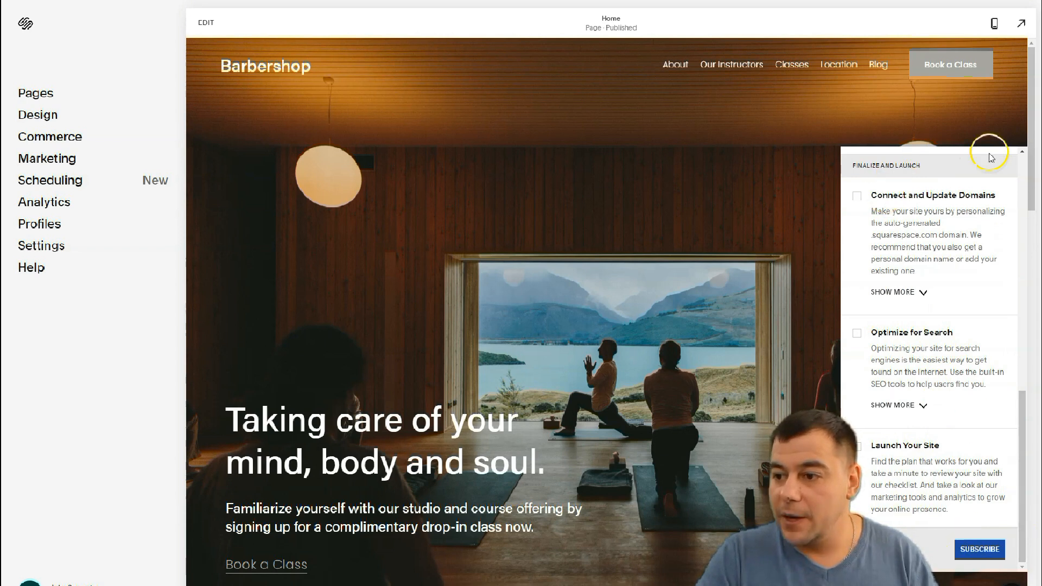
{"action": "left_click", "coordinate": [1009, 584]}
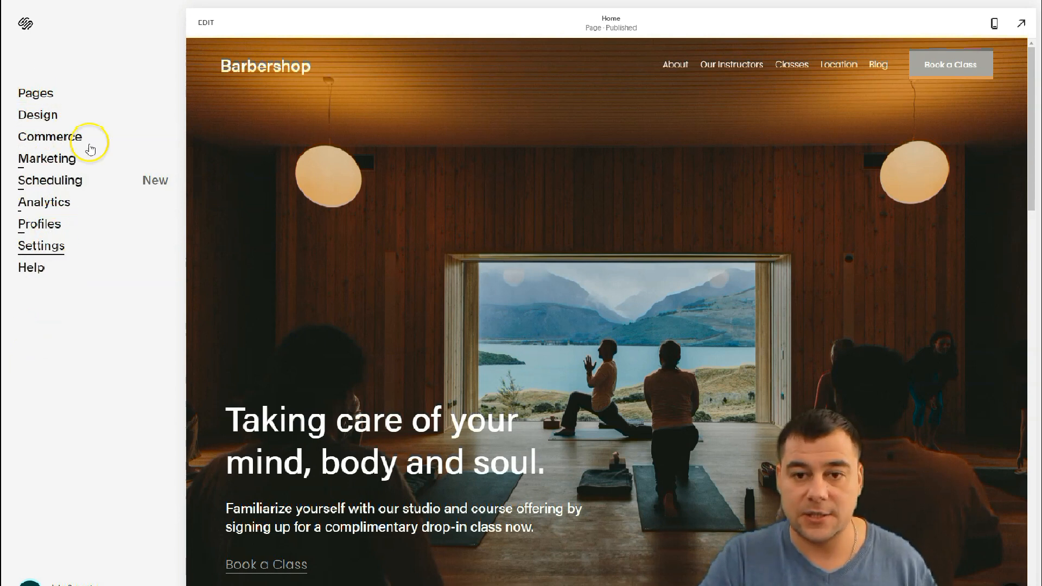
Look through the site's About, Our Instructors, Classes and Home pages in the page list.
{"action": "left_click", "coordinate": [34, 93]}
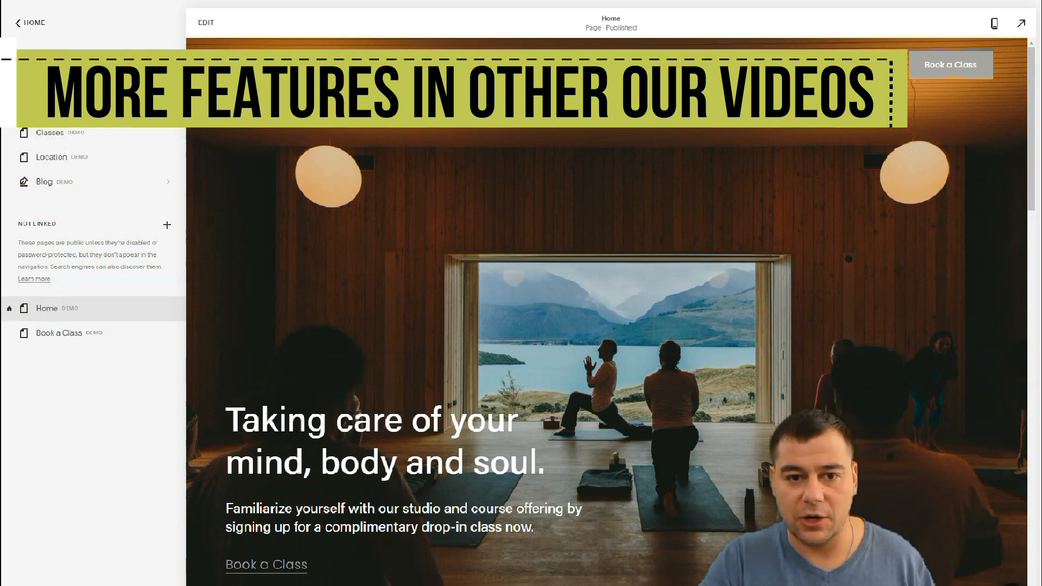
{"action": "left_click", "coordinate": [49, 108]}
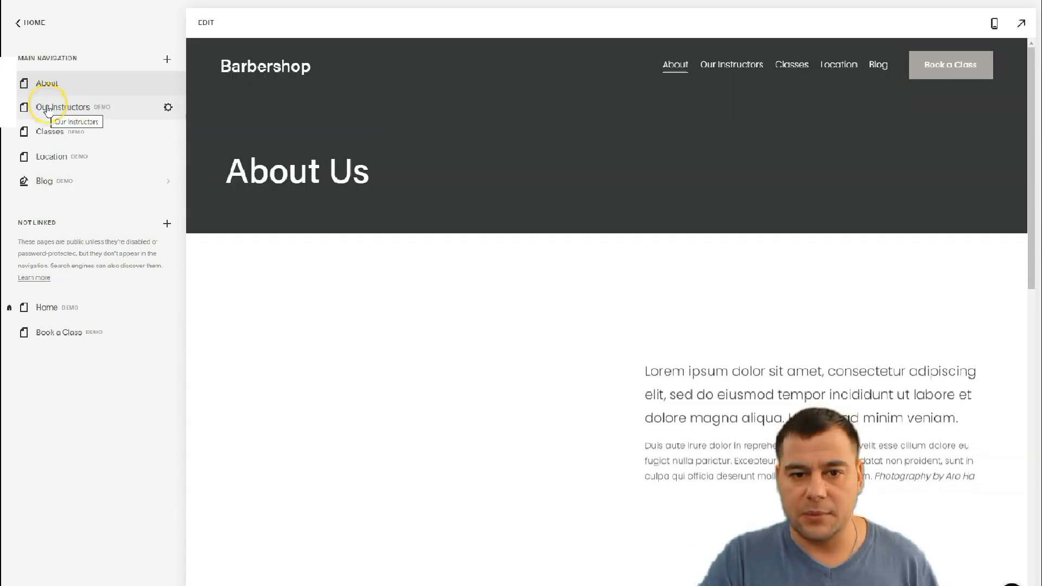
{"action": "left_click", "coordinate": [48, 108]}
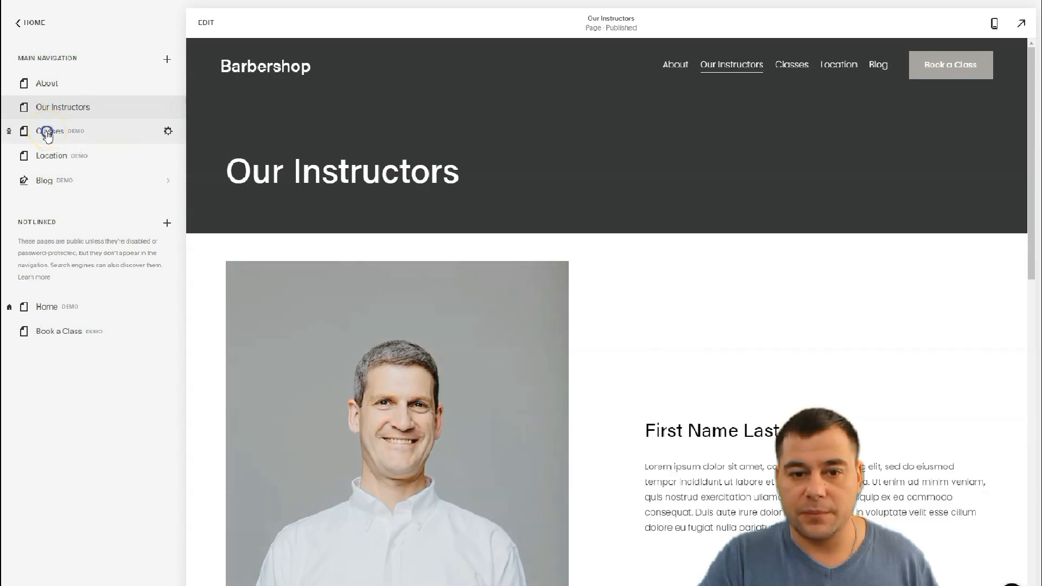
{"action": "left_click", "coordinate": [48, 135]}
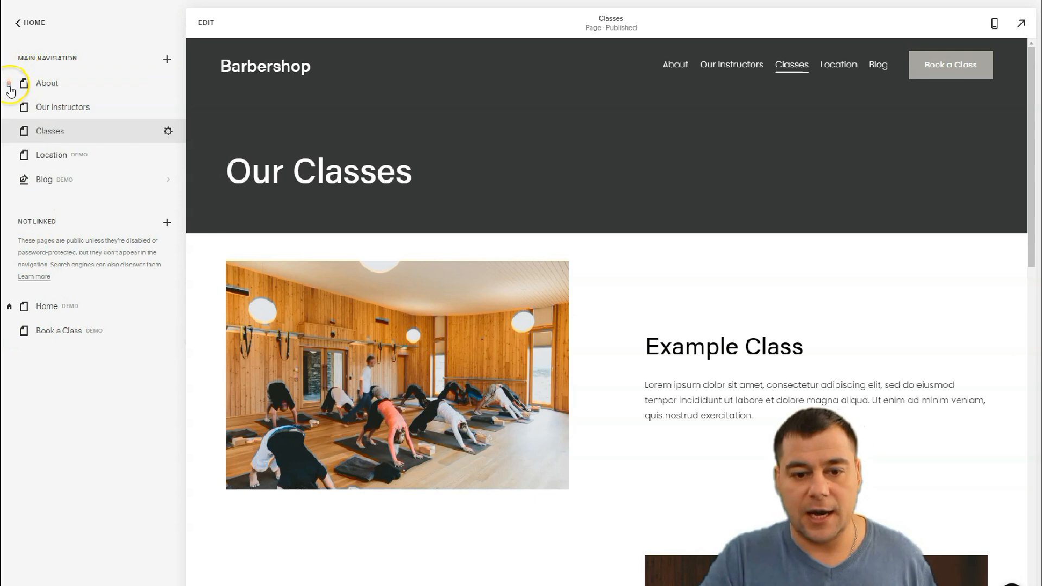
{"action": "left_click", "coordinate": [46, 307]}
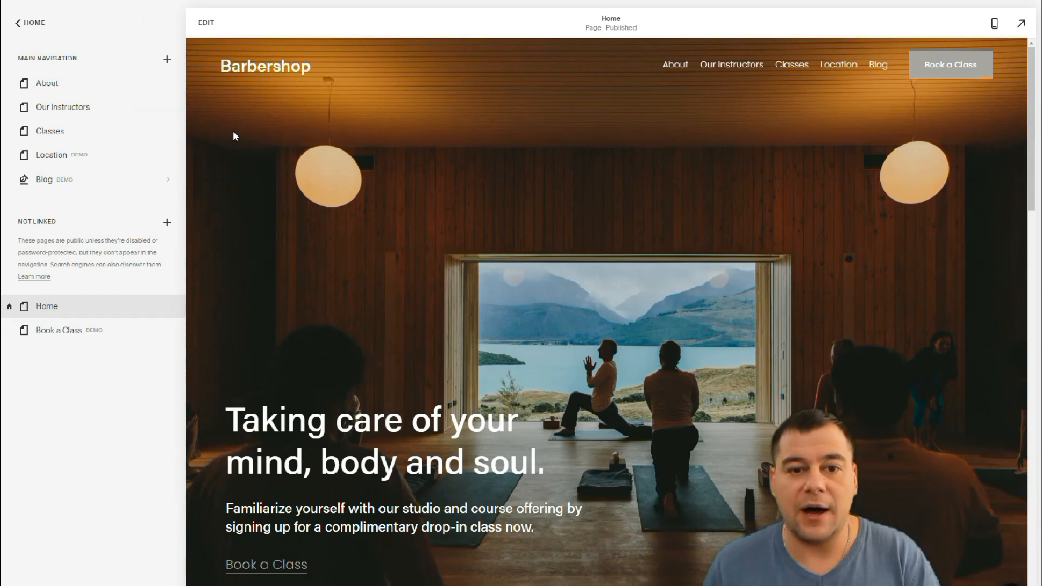
{"action": "scroll", "coordinate": [619, 332], "scroll_direction": "down", "scroll_amount": 5}
{"action": "scroll", "coordinate": [613, 326], "scroll_direction": "up", "scroll_amount": 5}
Open the Home page for editing and look through its sections down to the footer.
{"action": "left_click", "coordinate": [205, 24]}
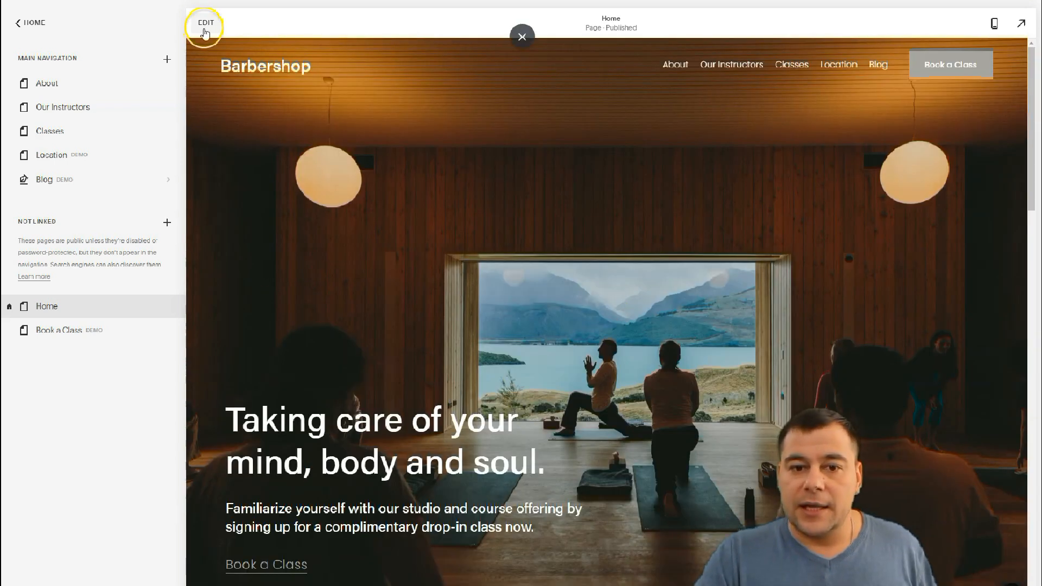
{"action": "left_click", "coordinate": [16, 24]}
{"action": "left_click", "coordinate": [202, 24]}
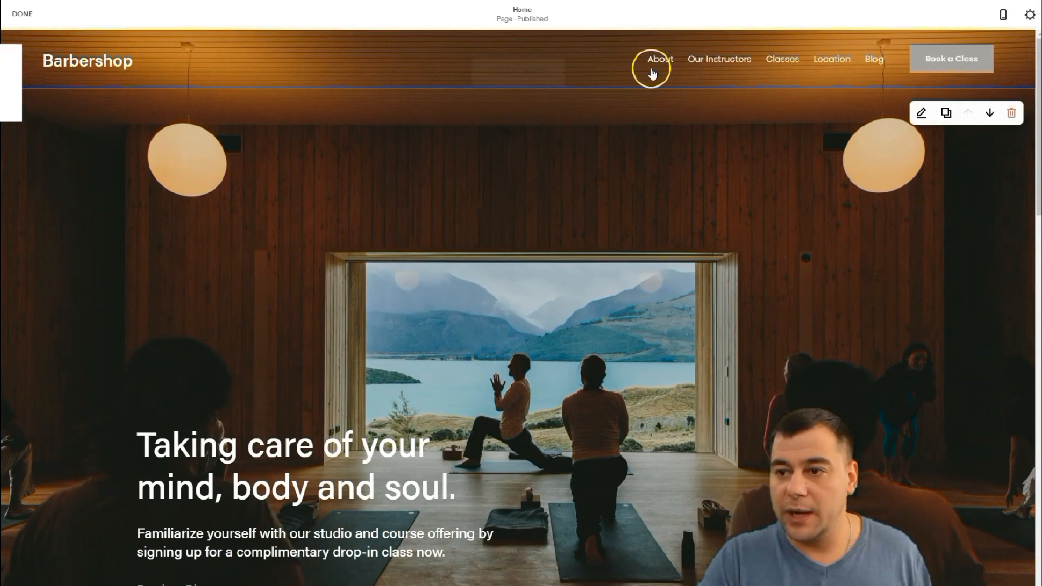
{"action": "scroll", "coordinate": [614, 309], "scroll_direction": "down", "scroll_amount": 10}
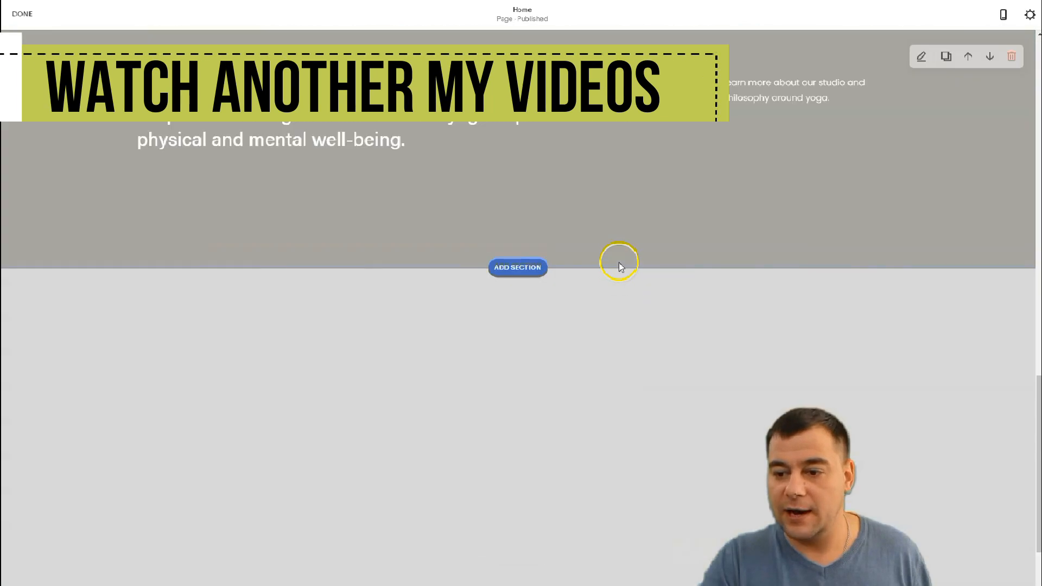
{"action": "scroll", "coordinate": [620, 261], "scroll_direction": "down", "scroll_amount": 5}
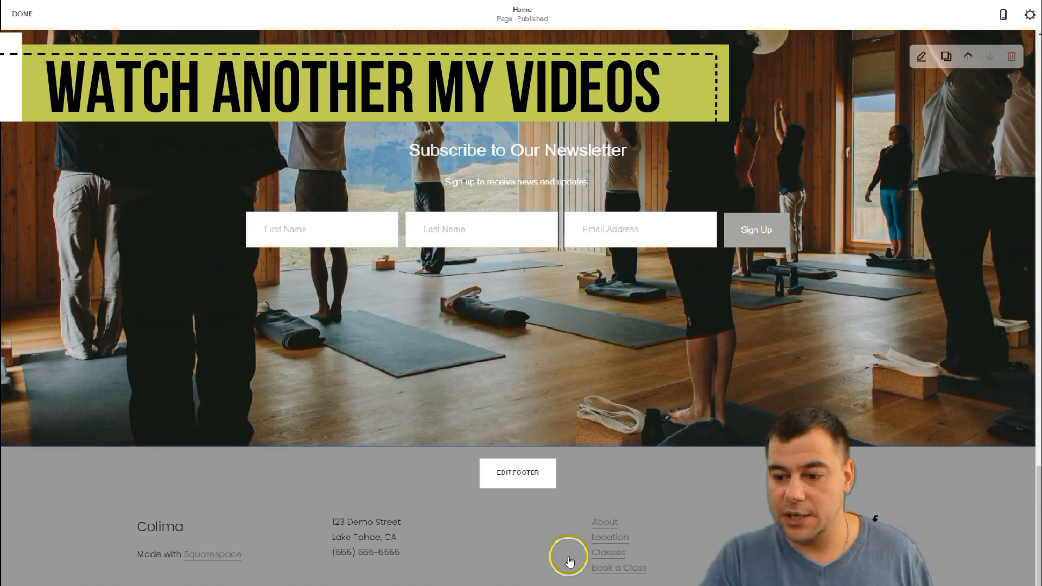
{"action": "scroll", "coordinate": [591, 525], "scroll_direction": "up", "scroll_amount": 10}
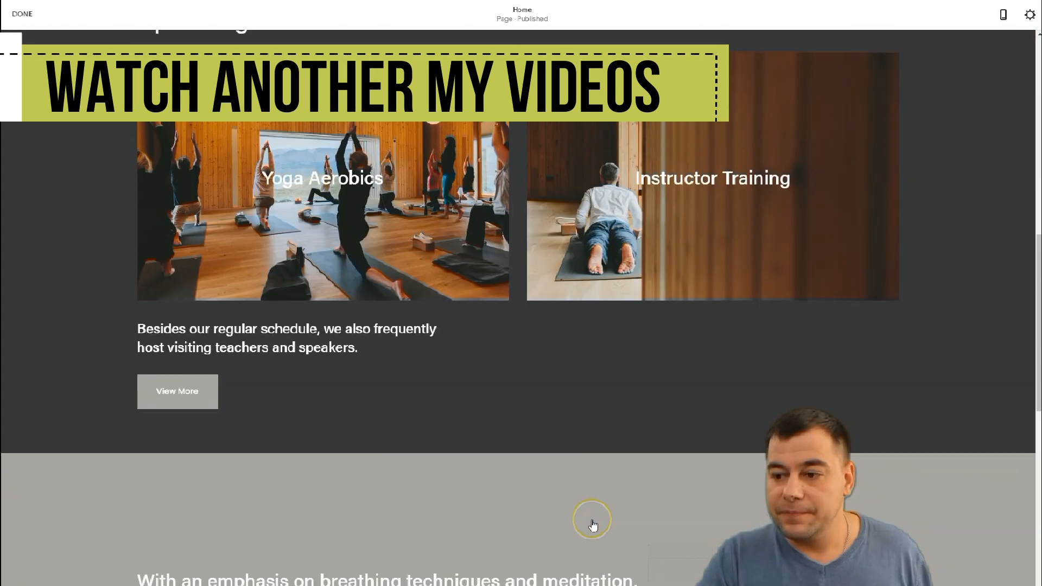
{"action": "scroll", "coordinate": [593, 525], "scroll_direction": "up", "scroll_amount": 10}
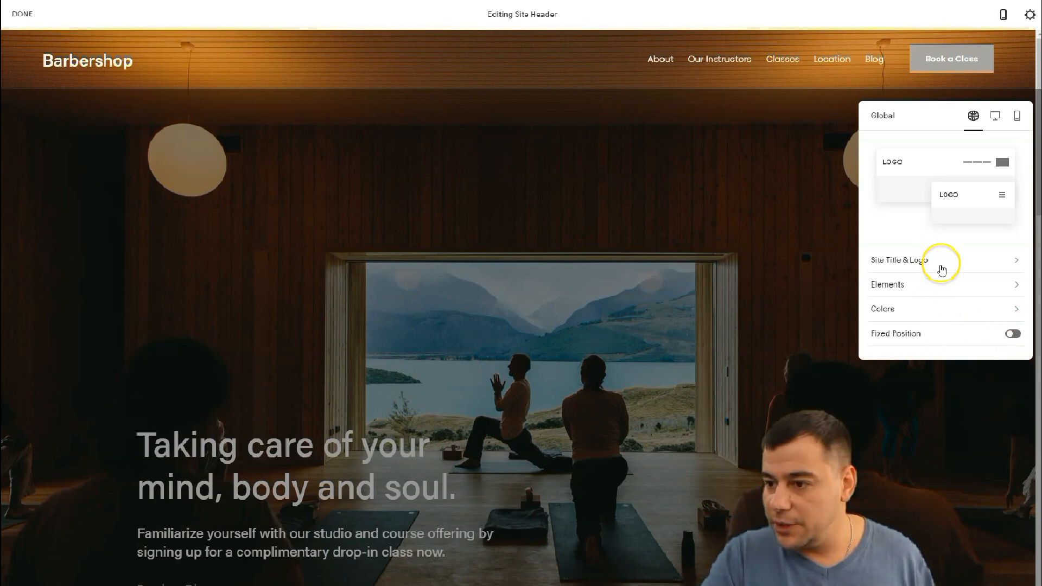
Upload the FINAL image from the barbershop folder as the site logo and increase the logo height.
{"action": "left_click", "coordinate": [920, 263]}
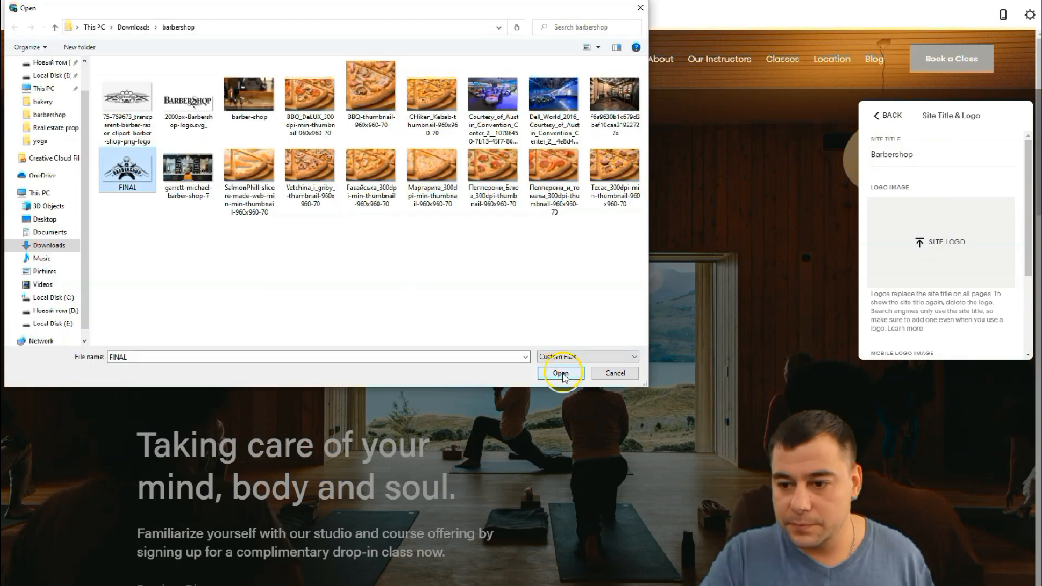
{"action": "left_click", "coordinate": [558, 372]}
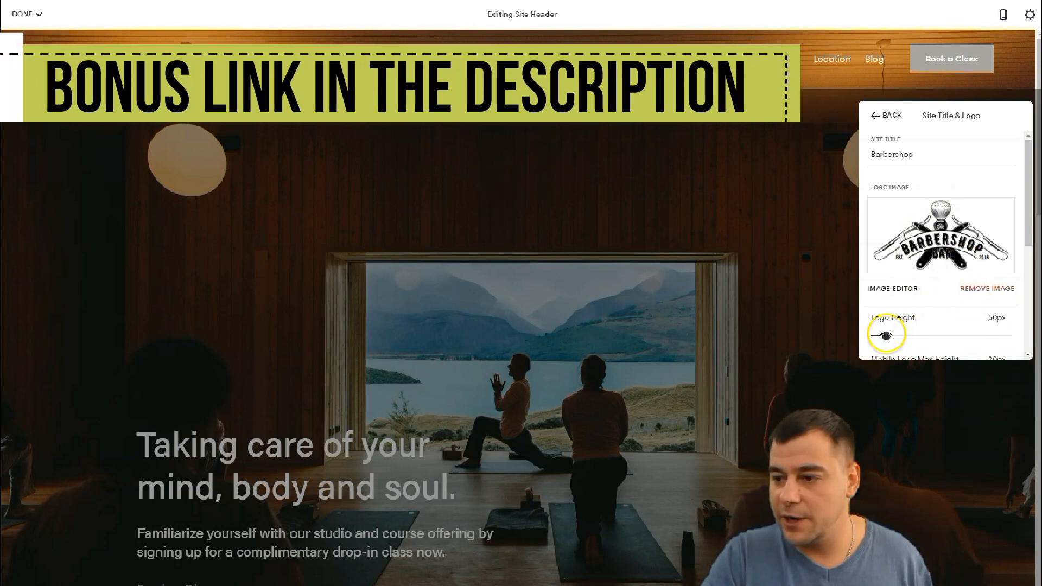
{"action": "left_click_drag", "start_coordinate": [886, 335], "coordinate": [912, 336]}
{"action": "left_click", "coordinate": [927, 132]}
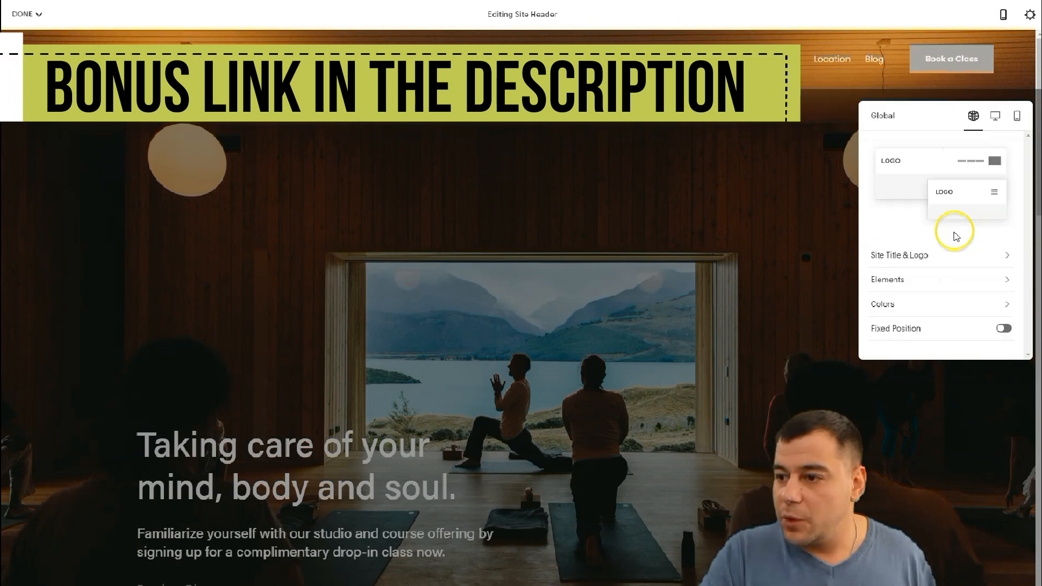
Set the desktop header layout to navigation links on the left, a centered logo and the button on the right.
{"action": "left_click", "coordinate": [997, 114]}
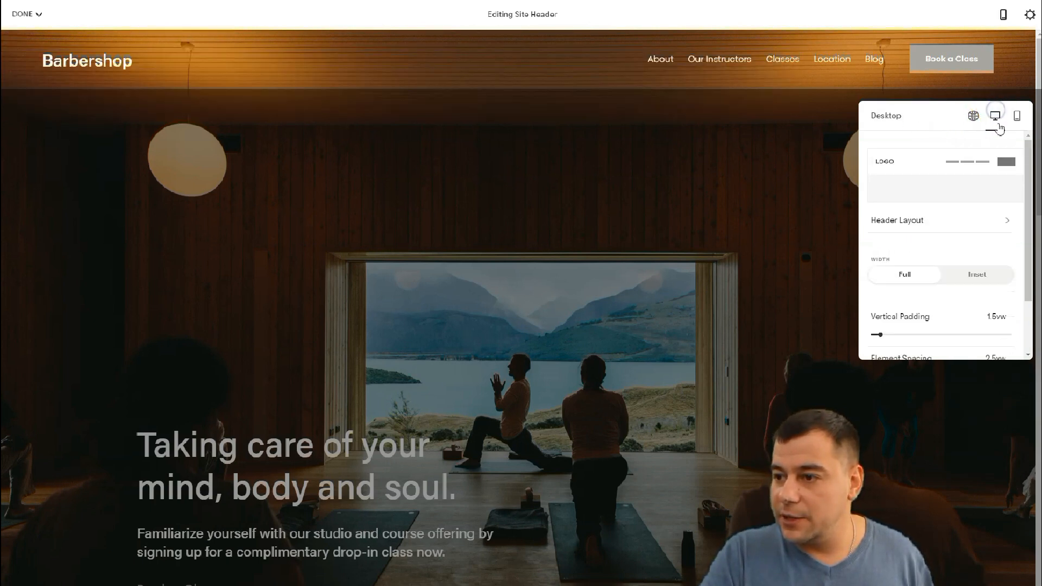
{"action": "left_click", "coordinate": [912, 222]}
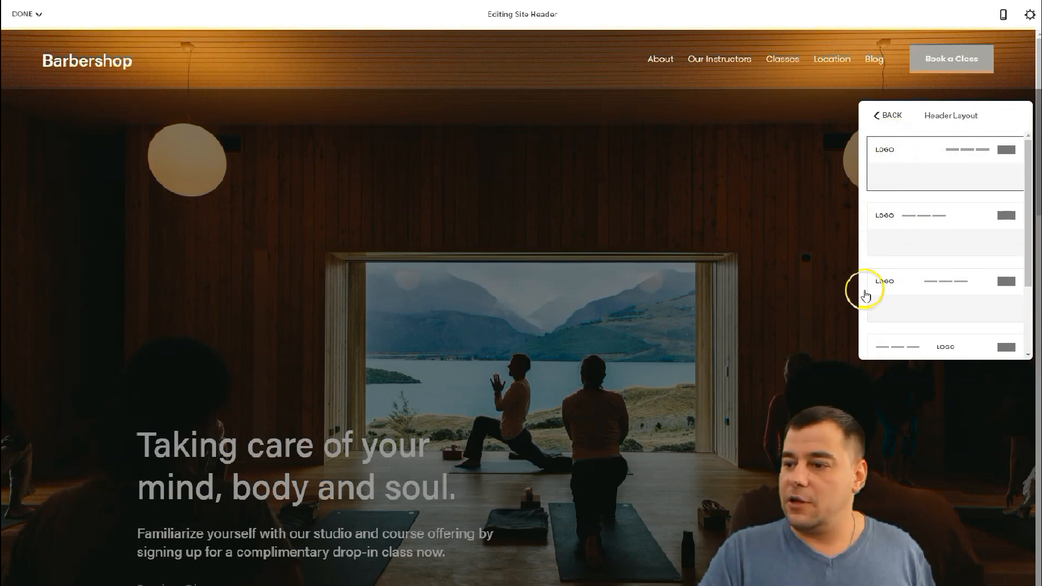
{"action": "scroll", "coordinate": [947, 279], "scroll_direction": "down", "scroll_amount": 2}
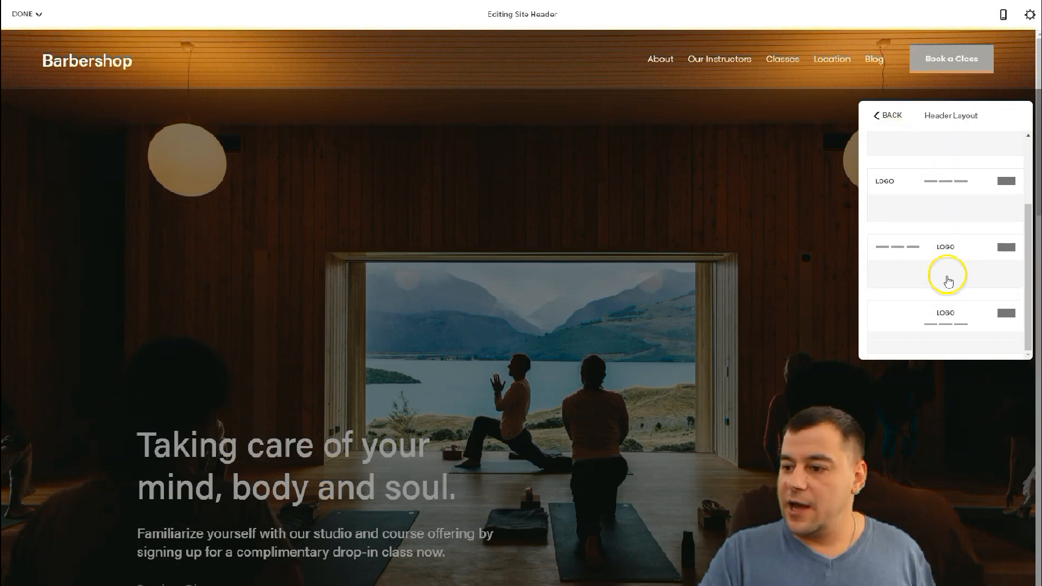
{"action": "left_click", "coordinate": [947, 250]}
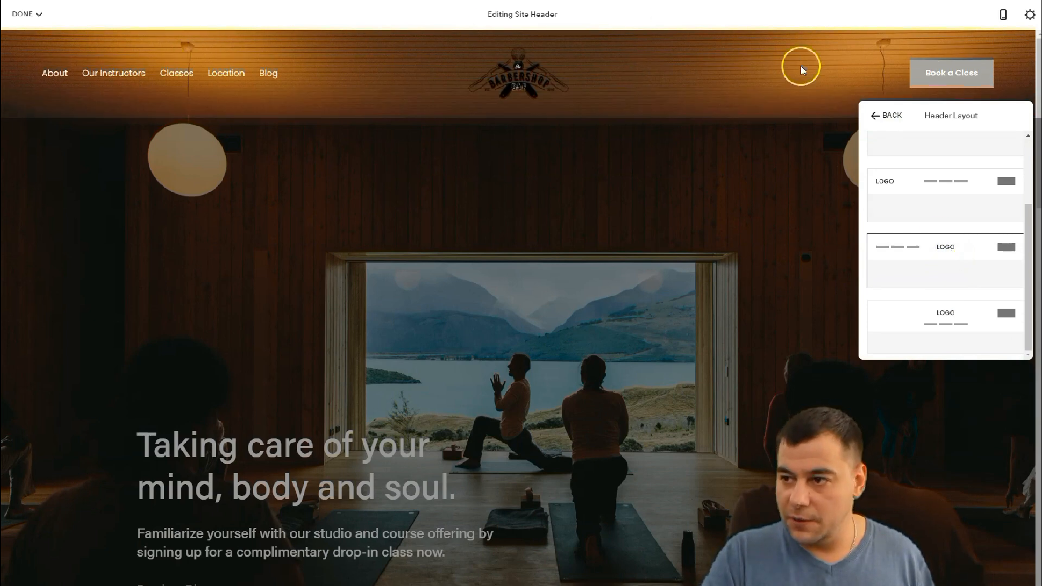
{"action": "left_click", "coordinate": [879, 115]}
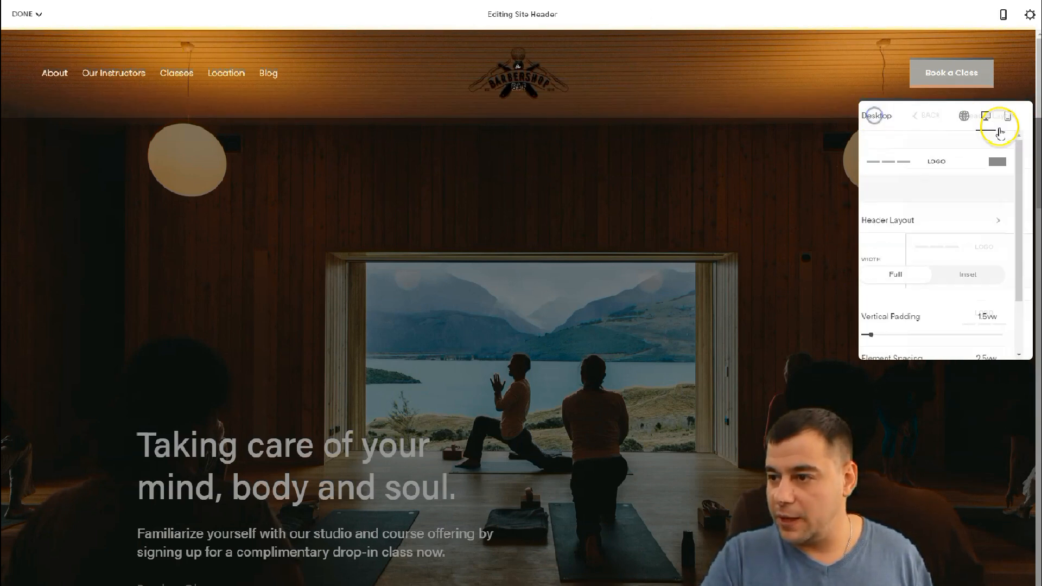
Set the mobile header layout to the menu icon on the left, a centered logo and the button on the right.
{"action": "left_click", "coordinate": [1017, 120]}
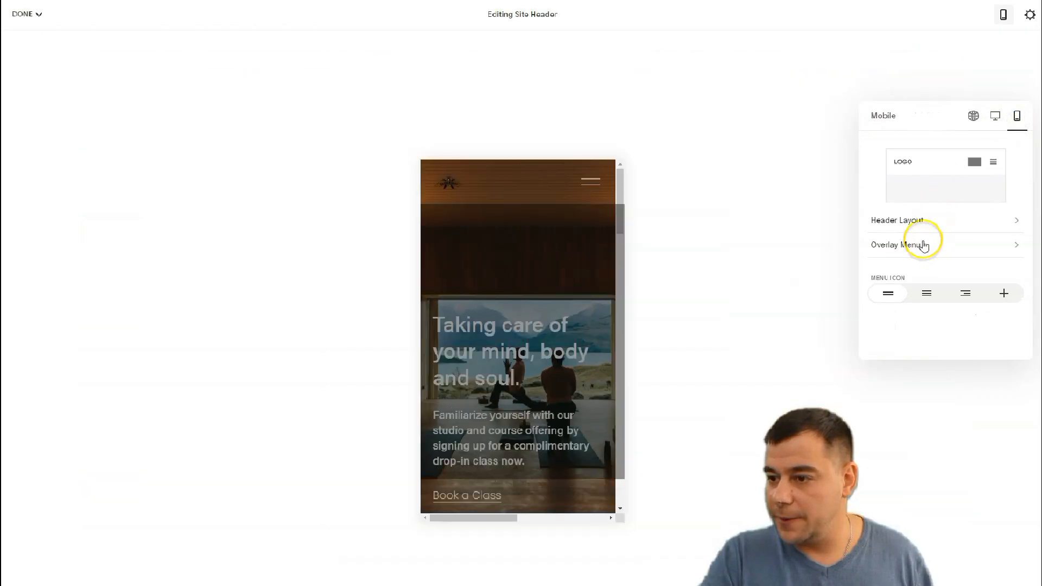
{"action": "left_click", "coordinate": [926, 221]}
{"action": "scroll", "coordinate": [949, 293], "scroll_direction": "down", "scroll_amount": 1}
{"action": "left_click", "coordinate": [946, 262]}
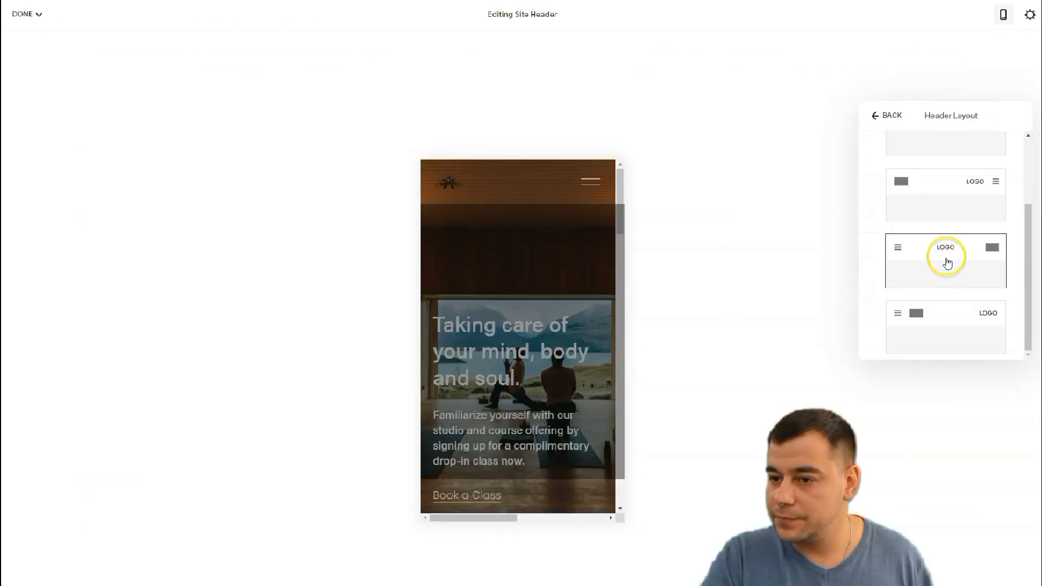
{"action": "left_click", "coordinate": [881, 116]}
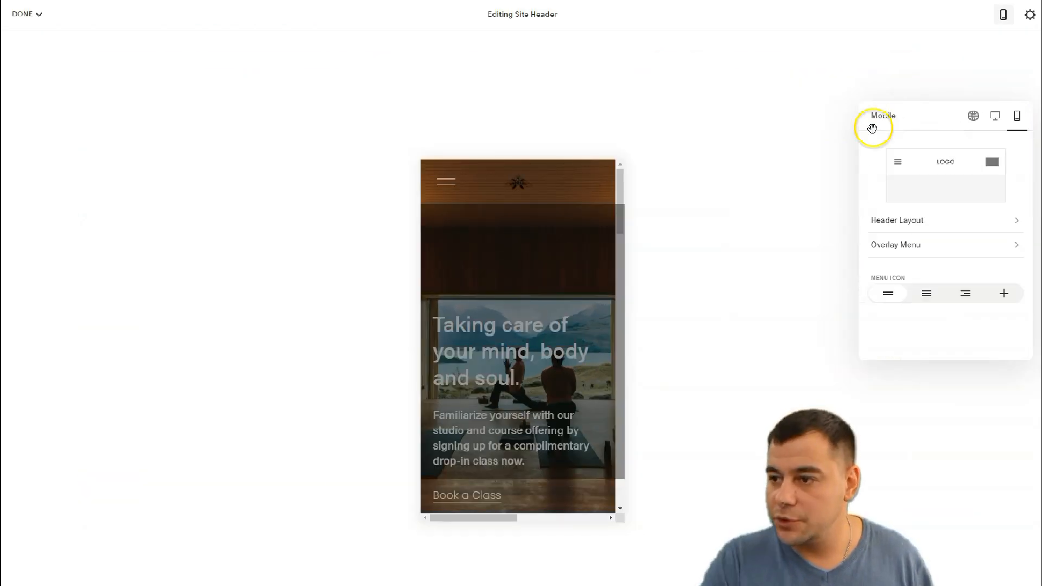
Enable social links in the global header elements, and switch off the cart and account login.
{"action": "left_click", "coordinate": [974, 117]}
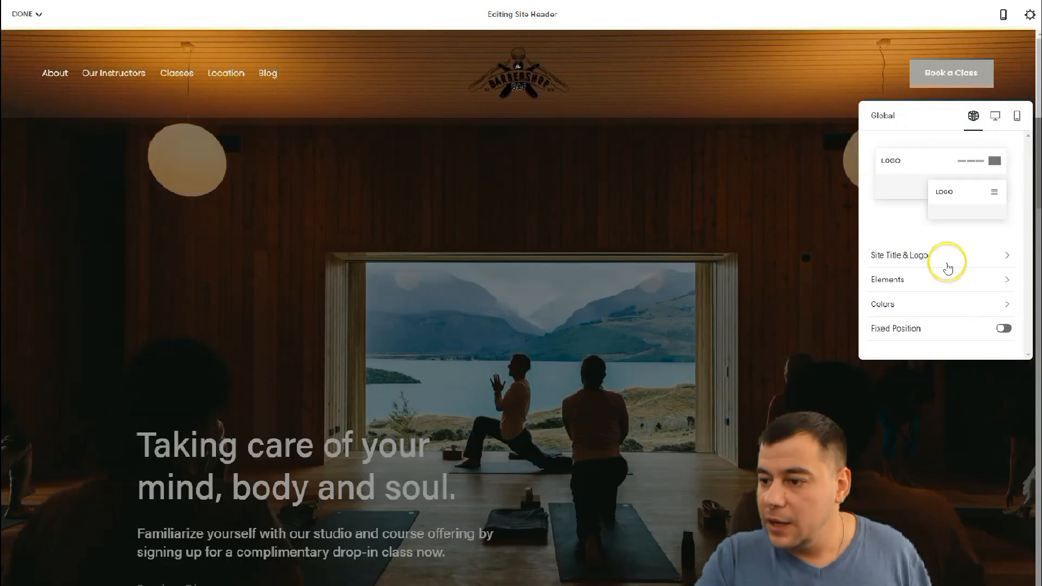
{"action": "left_click", "coordinate": [930, 283]}
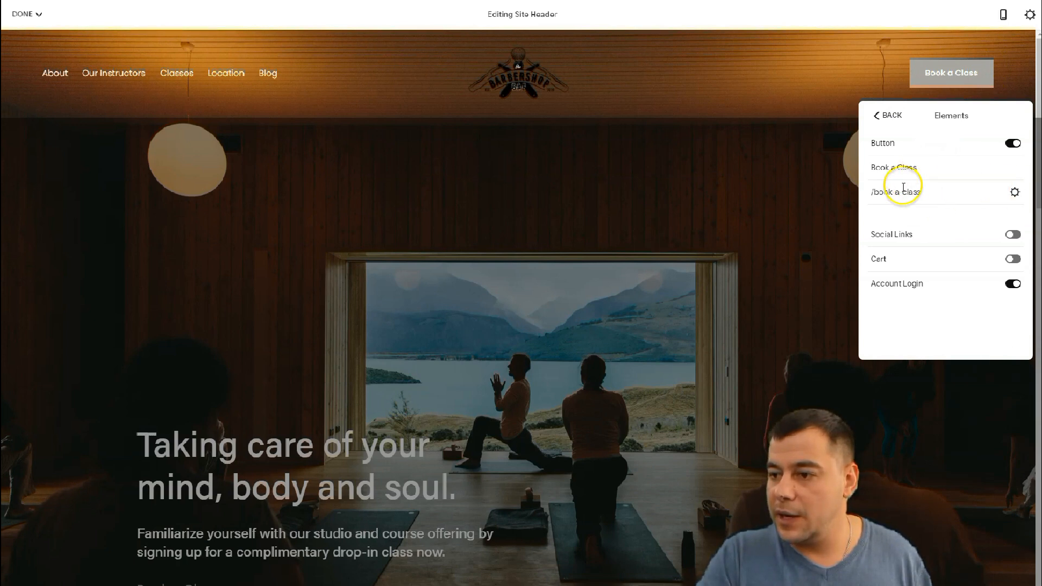
{"action": "left_click", "coordinate": [1011, 236]}
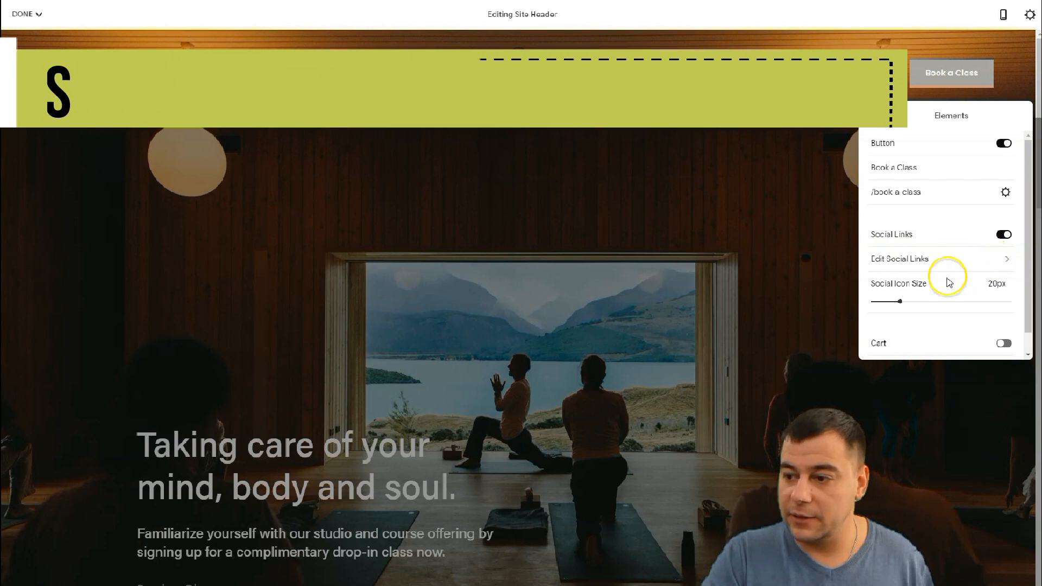
{"action": "scroll", "coordinate": [939, 278], "scroll_direction": "down", "scroll_amount": 1}
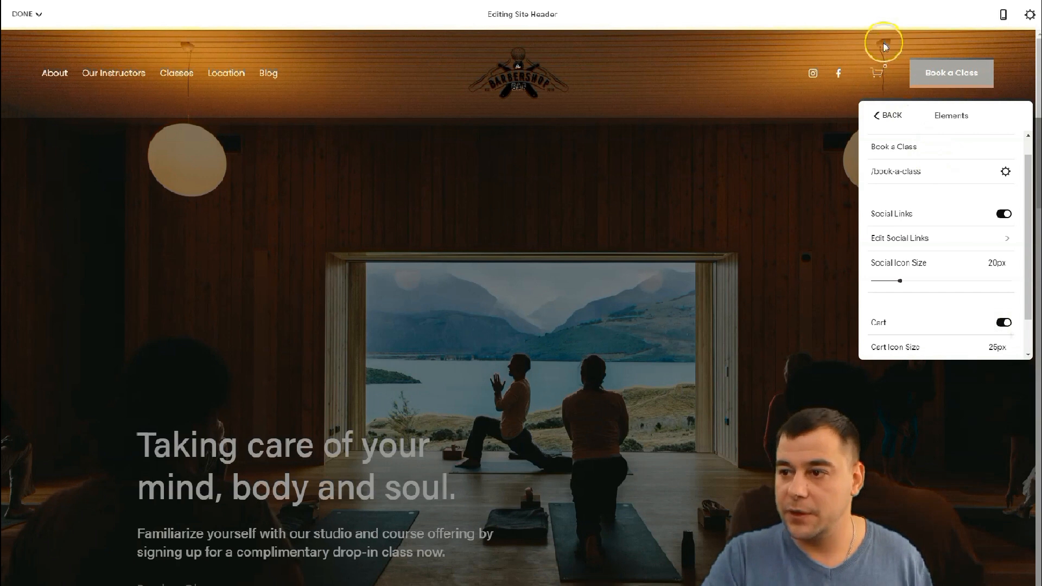
{"action": "left_click", "coordinate": [1004, 323]}
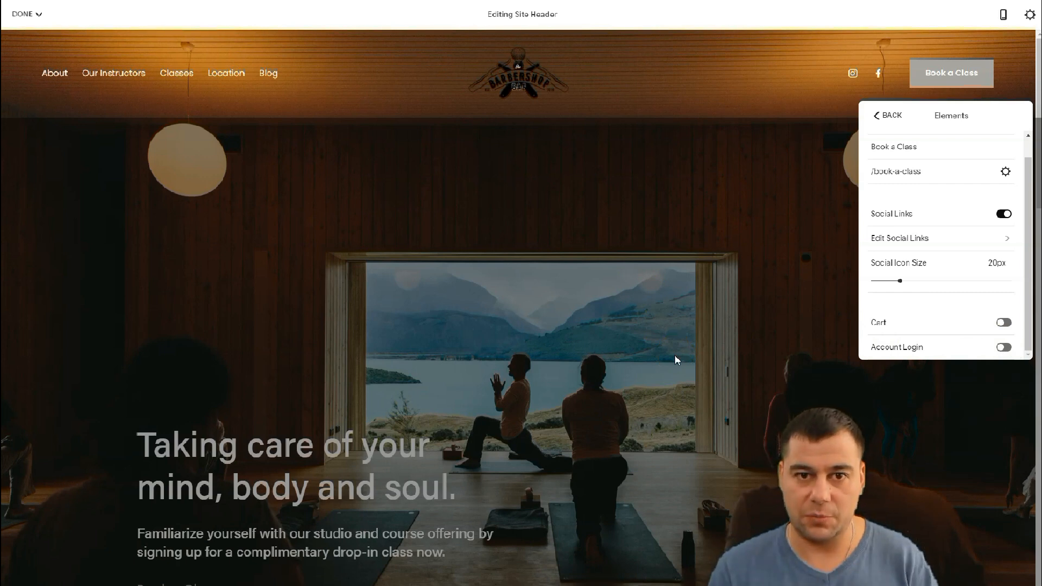
{"action": "scroll", "coordinate": [920, 200], "scroll_direction": "up", "scroll_amount": 1}
{"action": "left_click", "coordinate": [876, 115]}
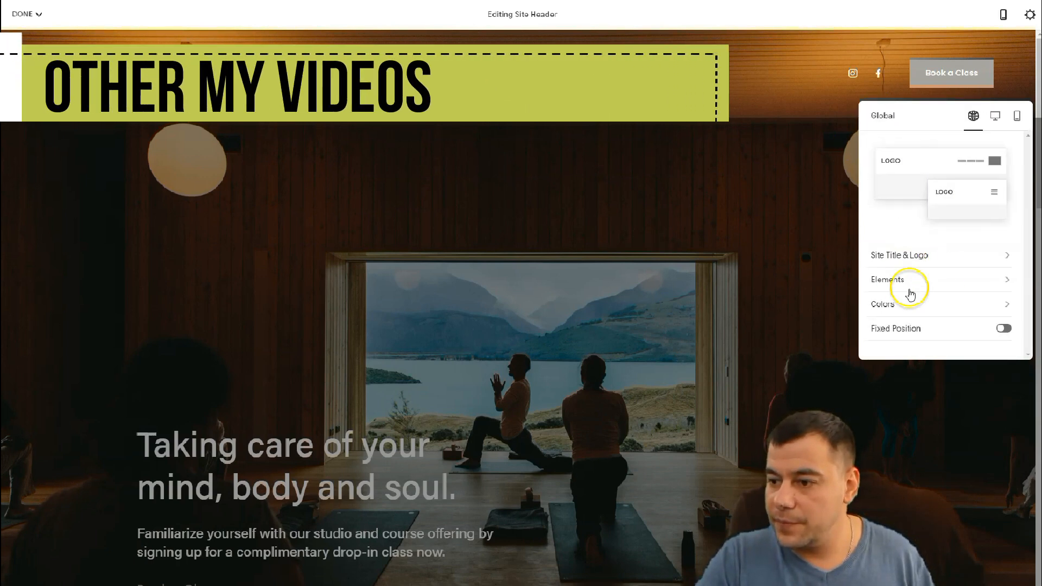
Check the header's color settings and leave header editing.
{"action": "left_click", "coordinate": [927, 302]}
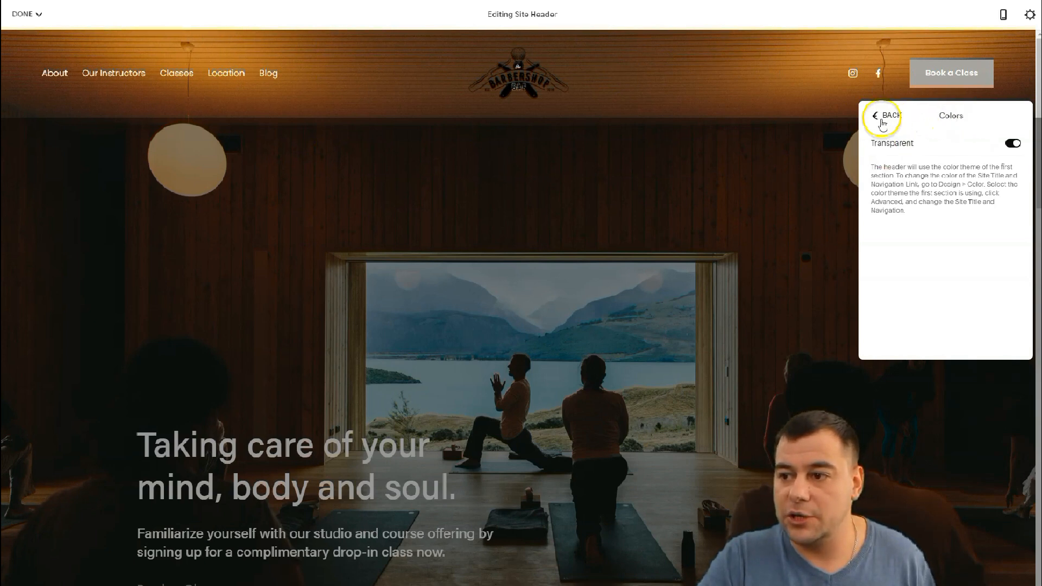
{"action": "left_click", "coordinate": [876, 116]}
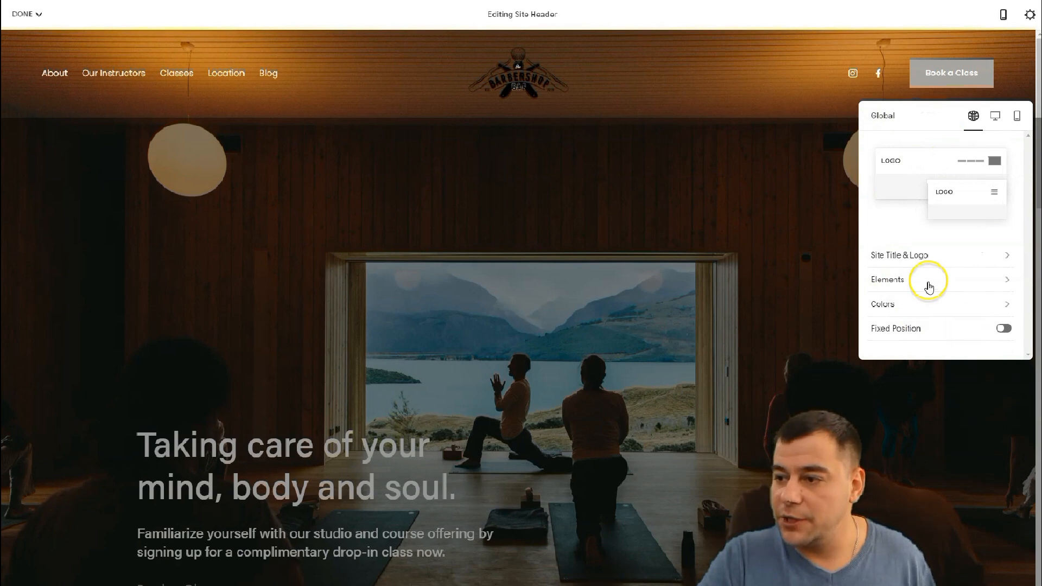
{"action": "left_click", "coordinate": [676, 209]}
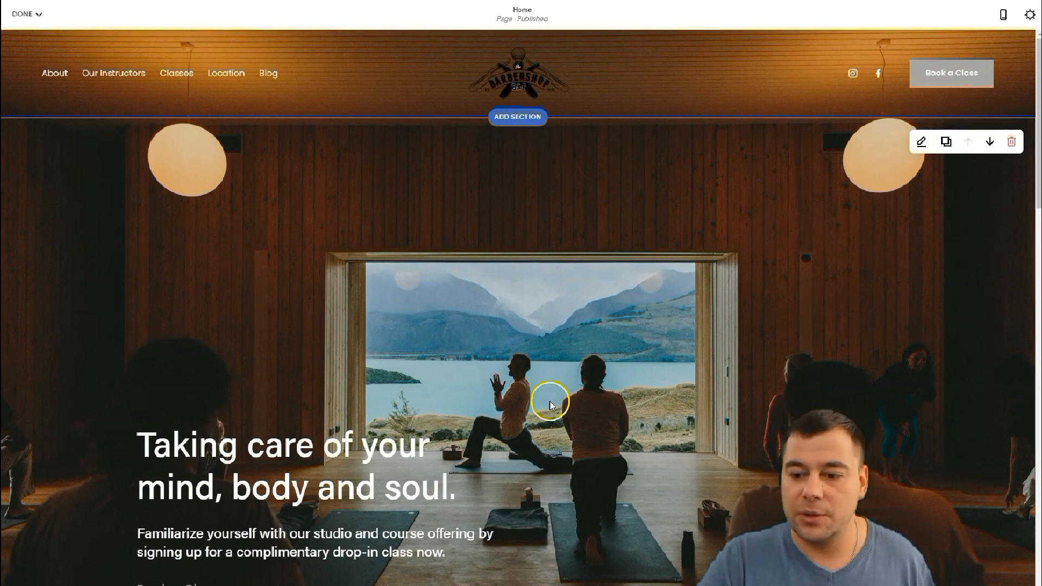
Add a video section with a centered heading and text above a single video at the top of the home page.
{"action": "scroll", "coordinate": [550, 401], "scroll_direction": "down", "scroll_amount": 4}
{"action": "scroll", "coordinate": [521, 389], "scroll_direction": "up", "scroll_amount": 4}
{"action": "left_click", "coordinate": [514, 115]}
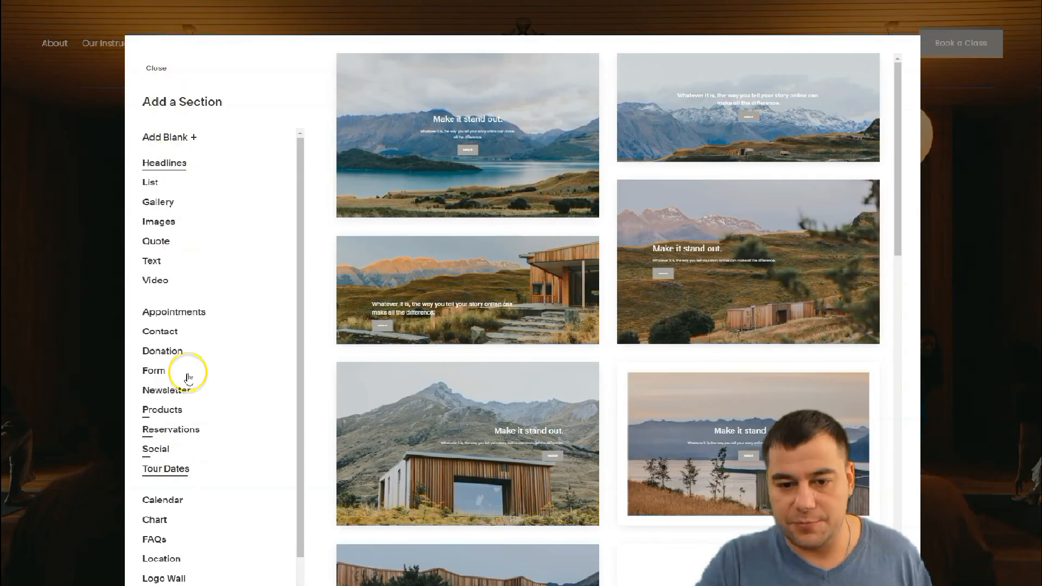
{"action": "scroll", "coordinate": [169, 209], "scroll_direction": "down", "scroll_amount": 1}
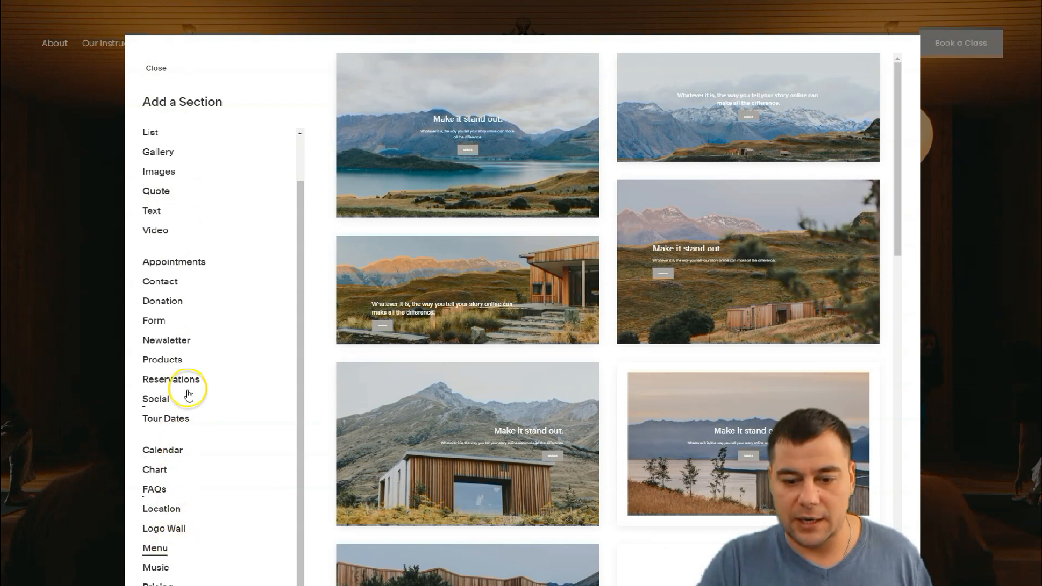
{"action": "left_click", "coordinate": [152, 216]}
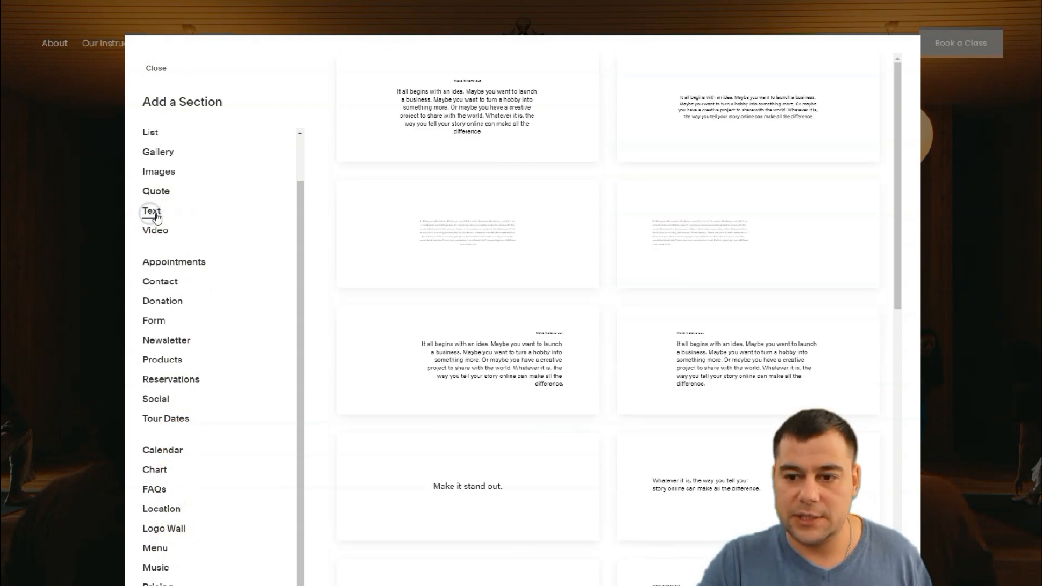
{"action": "left_click", "coordinate": [155, 174]}
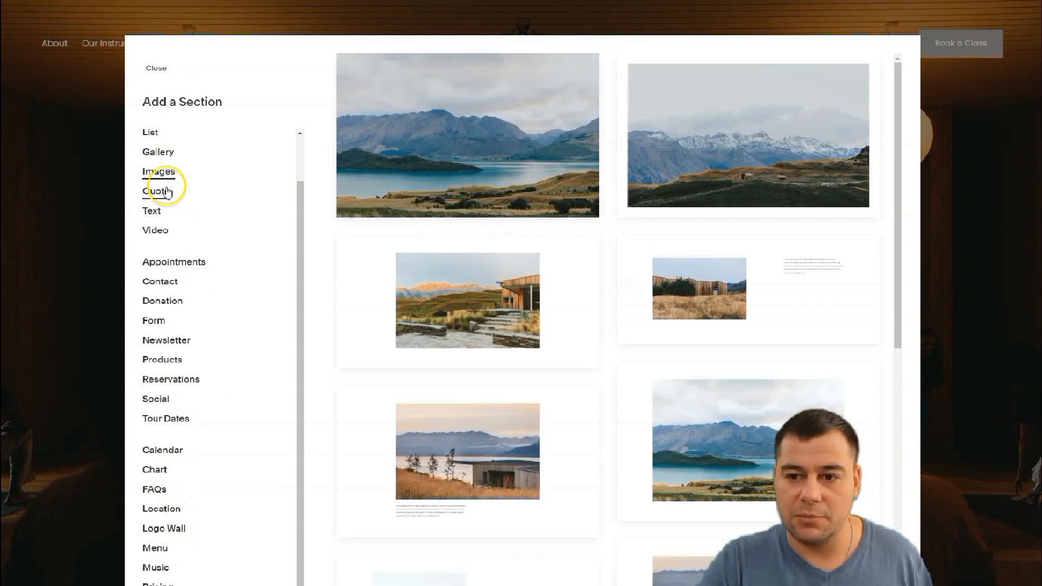
{"action": "left_click", "coordinate": [160, 156]}
{"action": "left_click", "coordinate": [155, 230]}
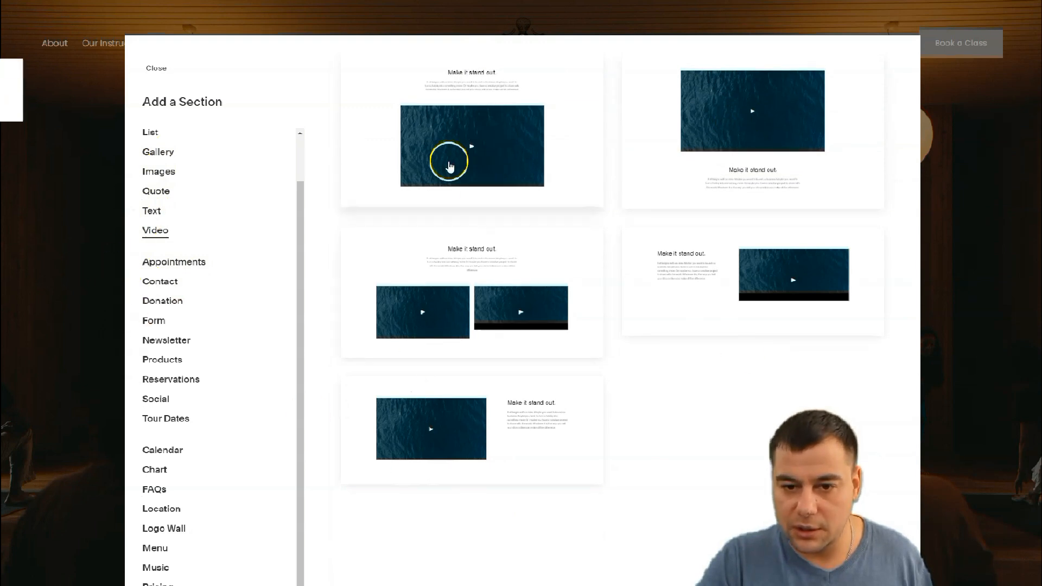
{"action": "left_click", "coordinate": [529, 168]}
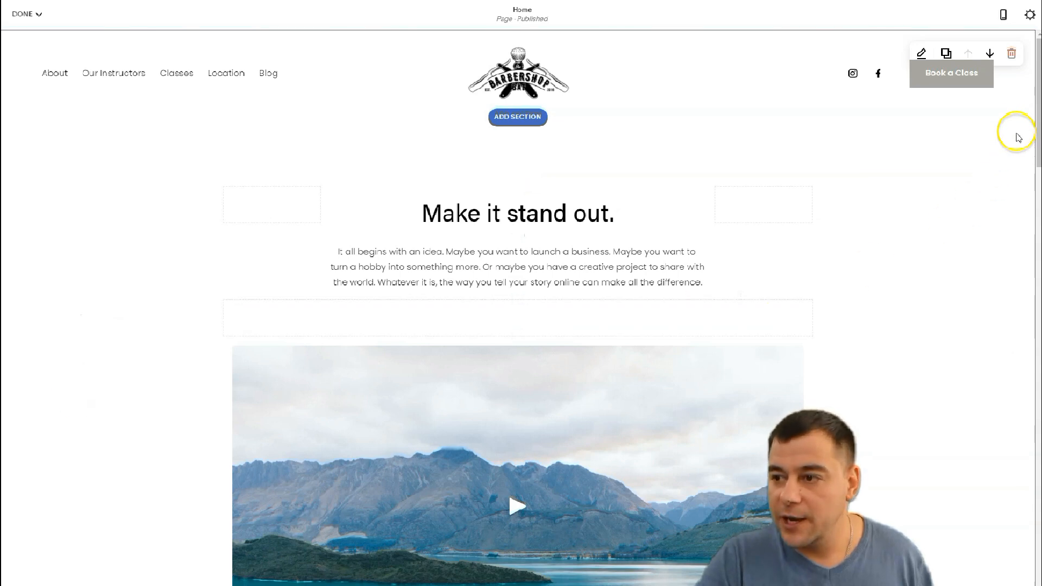
Move the new video section below the hero section and remove it from the page.
{"action": "scroll", "coordinate": [1015, 120], "scroll_direction": "down", "scroll_amount": 3}
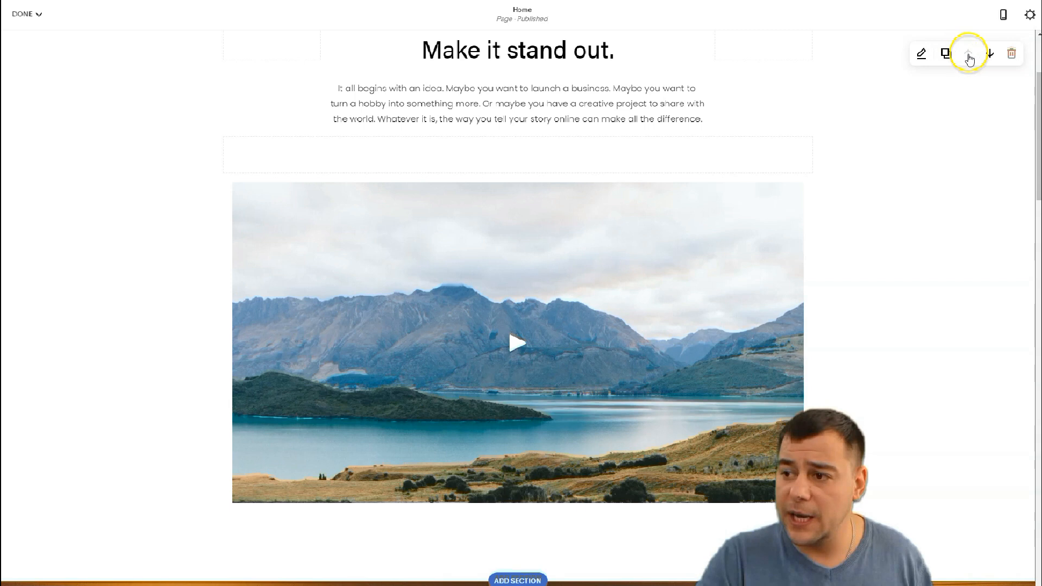
{"action": "left_click", "coordinate": [990, 54]}
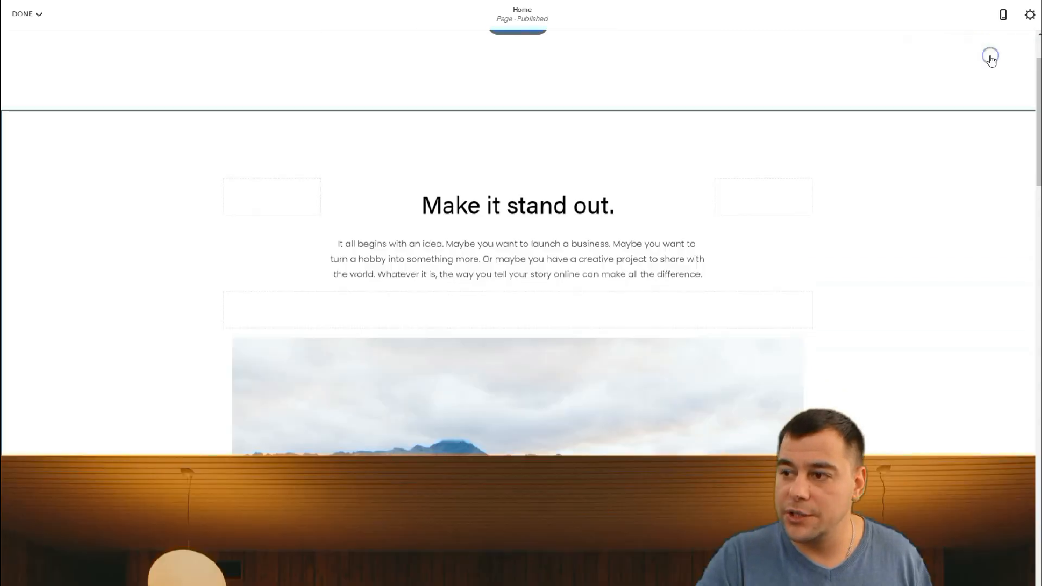
{"action": "scroll", "coordinate": [857, 293], "scroll_direction": "down", "scroll_amount": 5}
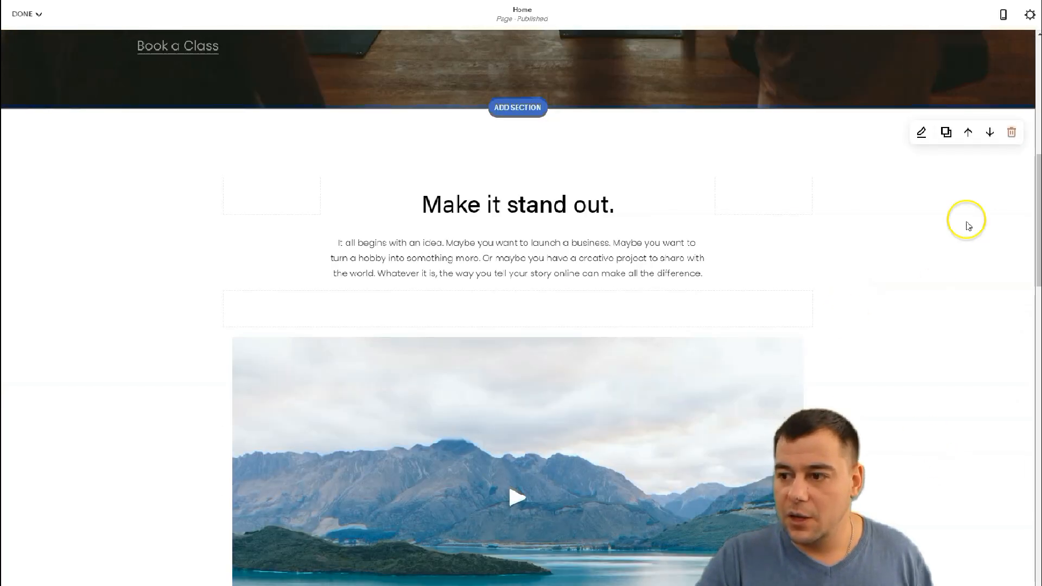
{"action": "left_click", "coordinate": [1011, 135]}
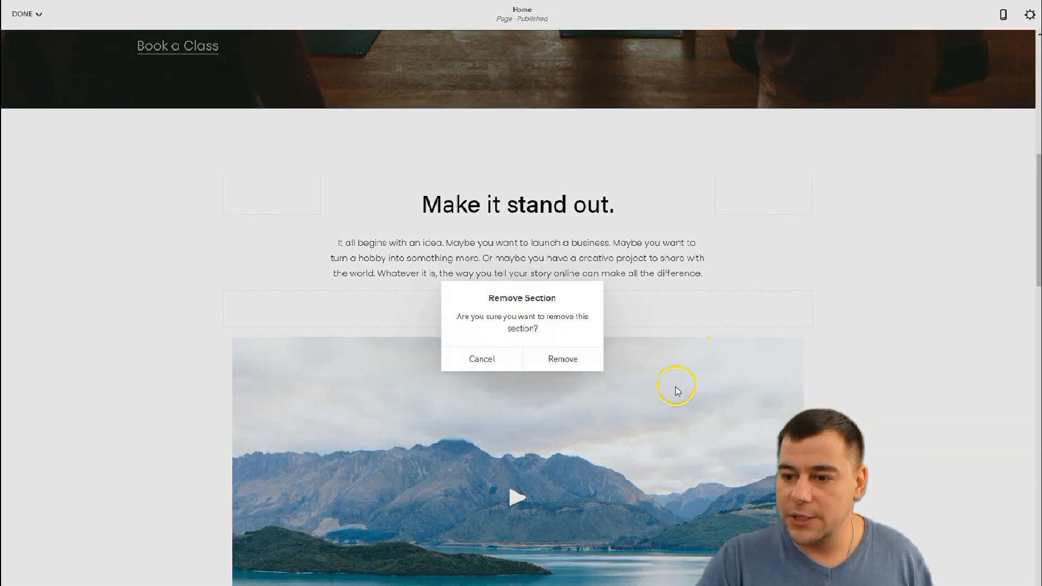
{"action": "left_click", "coordinate": [554, 365]}
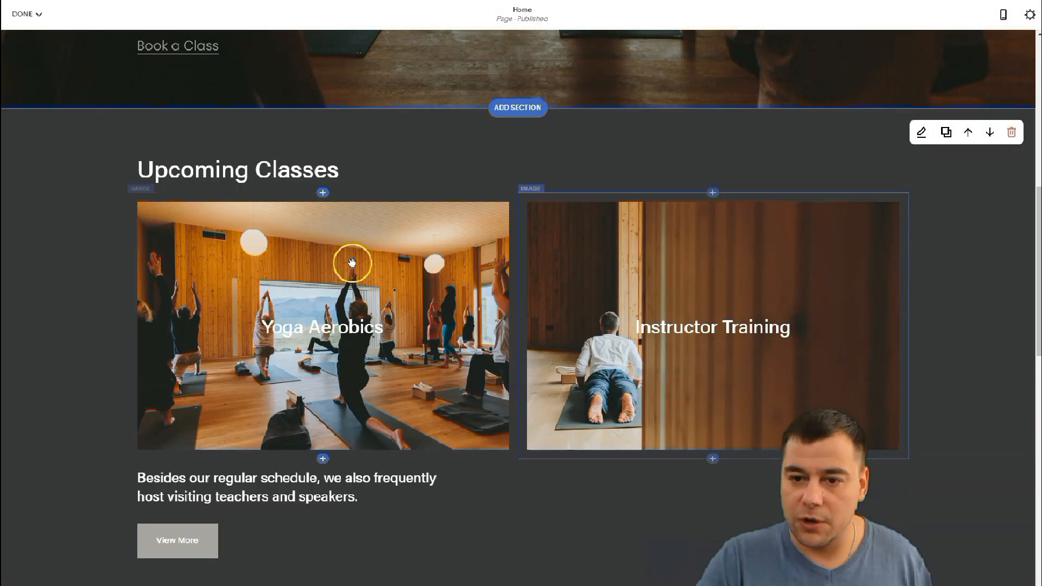
Edit the hero section's format and set its section height to S.
{"action": "scroll", "coordinate": [624, 271], "scroll_direction": "up", "scroll_amount": 6}
{"action": "scroll", "coordinate": [622, 286], "scroll_direction": "up", "scroll_amount": 4}
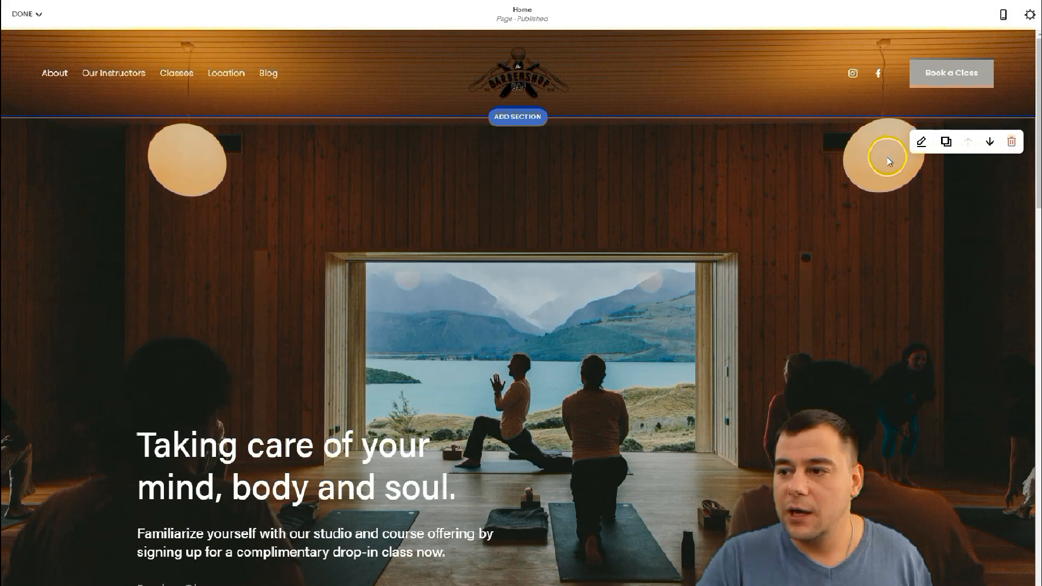
{"action": "left_click", "coordinate": [921, 144]}
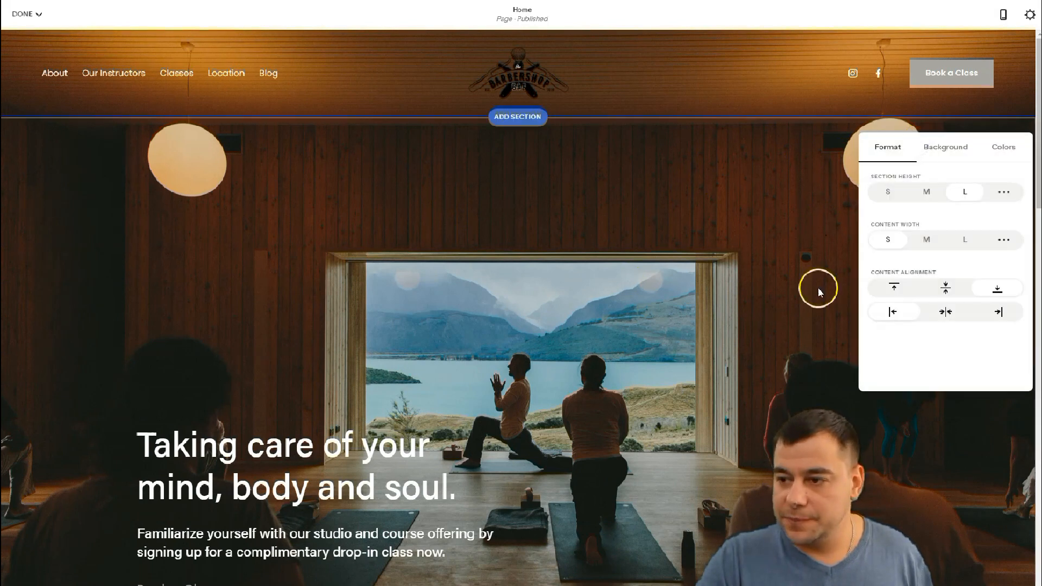
{"action": "left_click", "coordinate": [969, 194]}
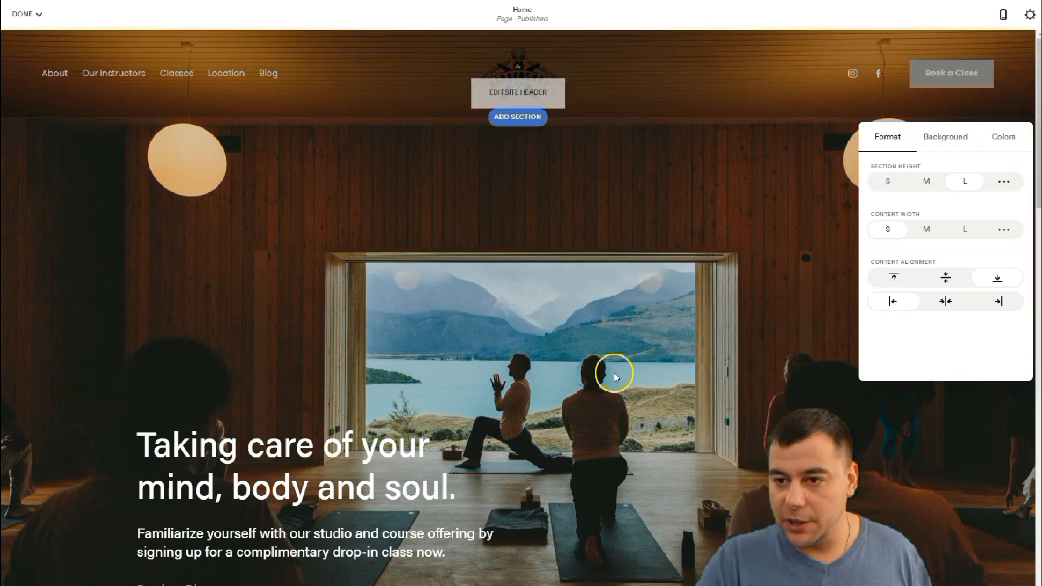
{"action": "left_click", "coordinate": [928, 183]}
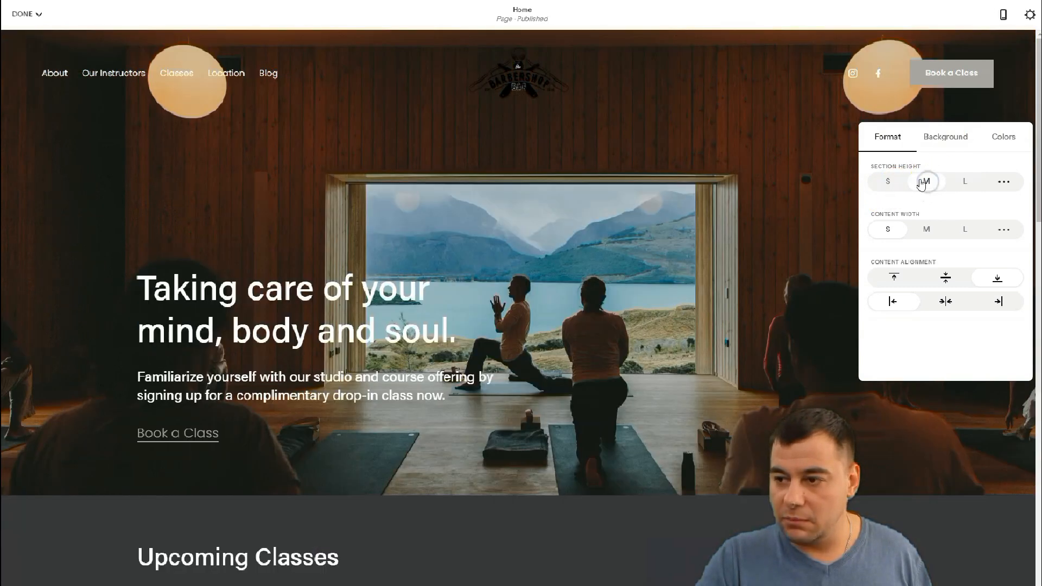
{"action": "left_click", "coordinate": [888, 181]}
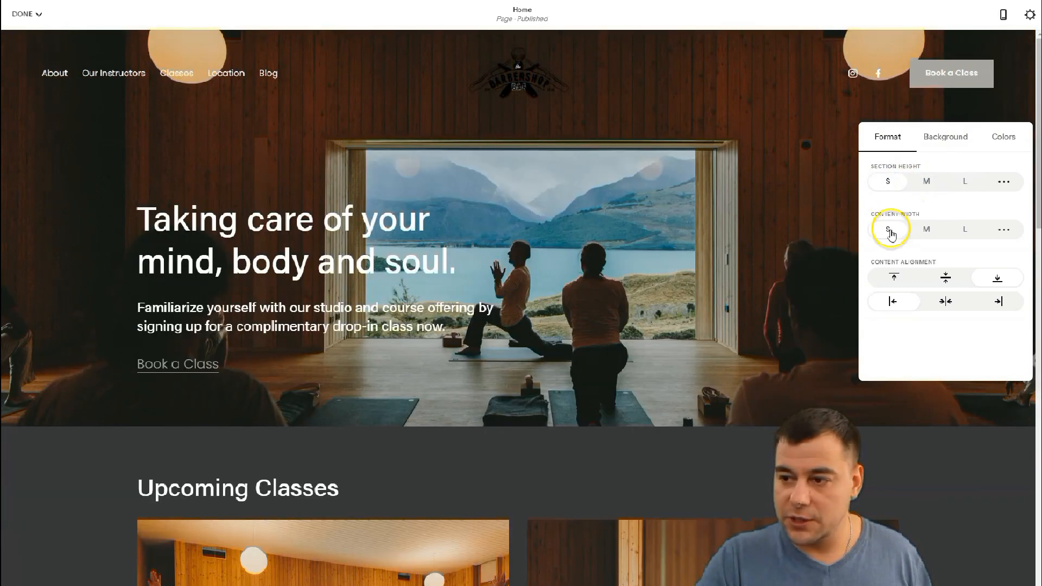
Try the M and L content widths for the hero section and return to S.
{"action": "left_click", "coordinate": [925, 229]}
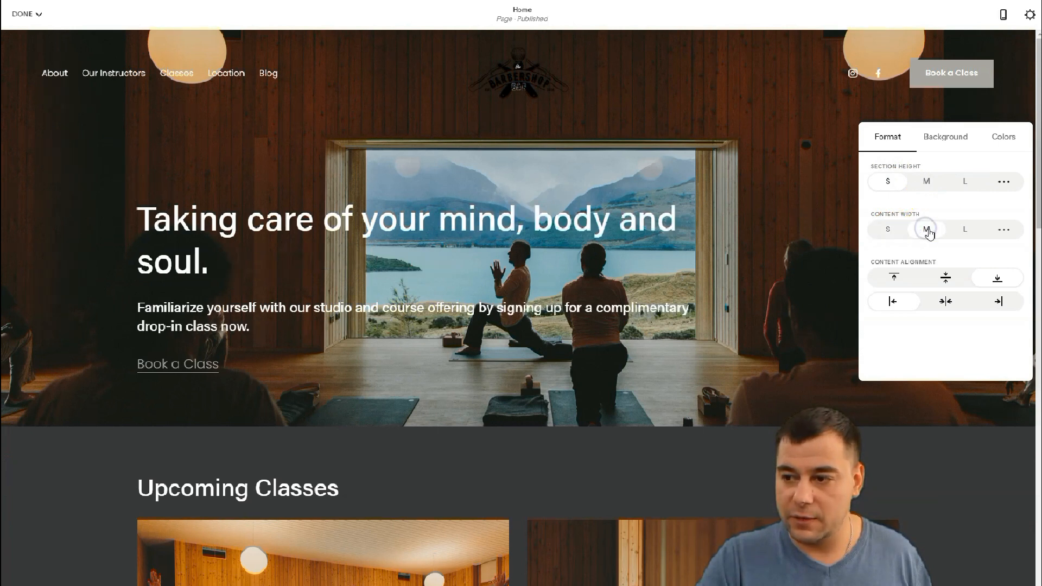
{"action": "left_click", "coordinate": [965, 229]}
{"action": "left_click", "coordinate": [891, 215]}
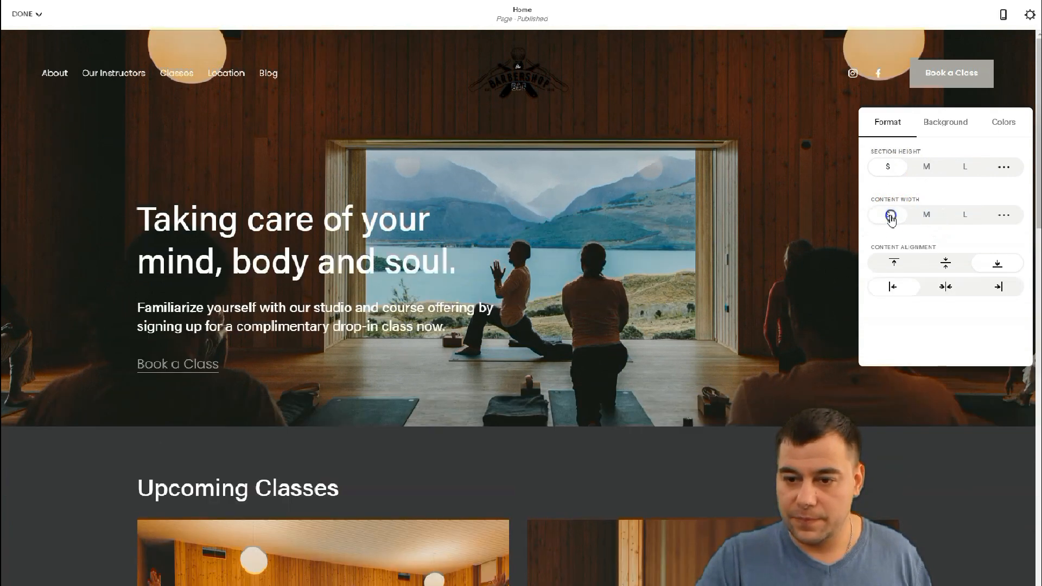
Try different content alignments in the hero section, settling on vertically middle and horizontally left.
{"action": "left_click", "coordinate": [947, 265]}
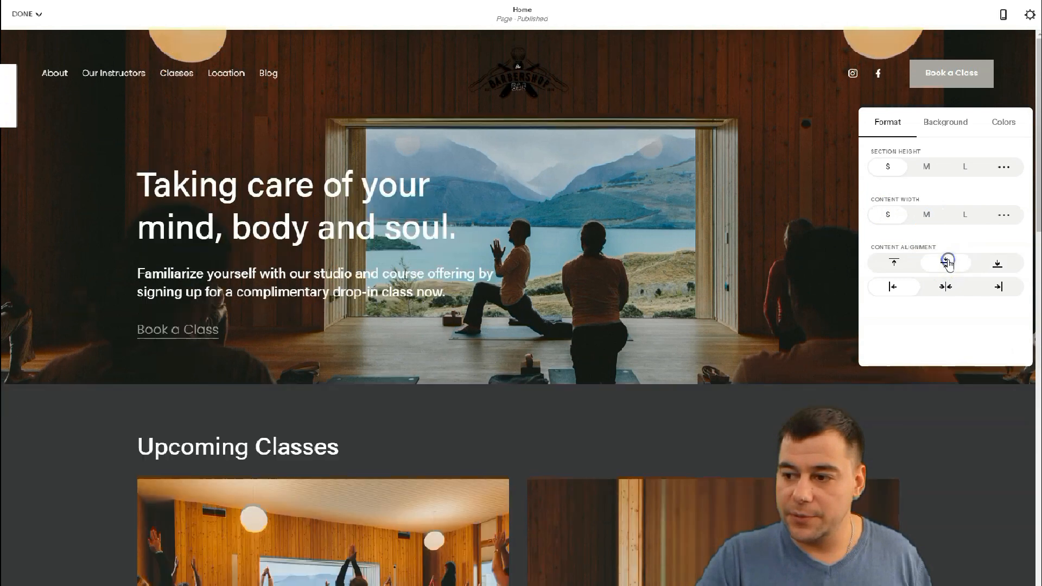
{"action": "left_click", "coordinate": [896, 263]}
{"action": "left_click", "coordinate": [944, 288]}
{"action": "left_click", "coordinate": [1000, 285]}
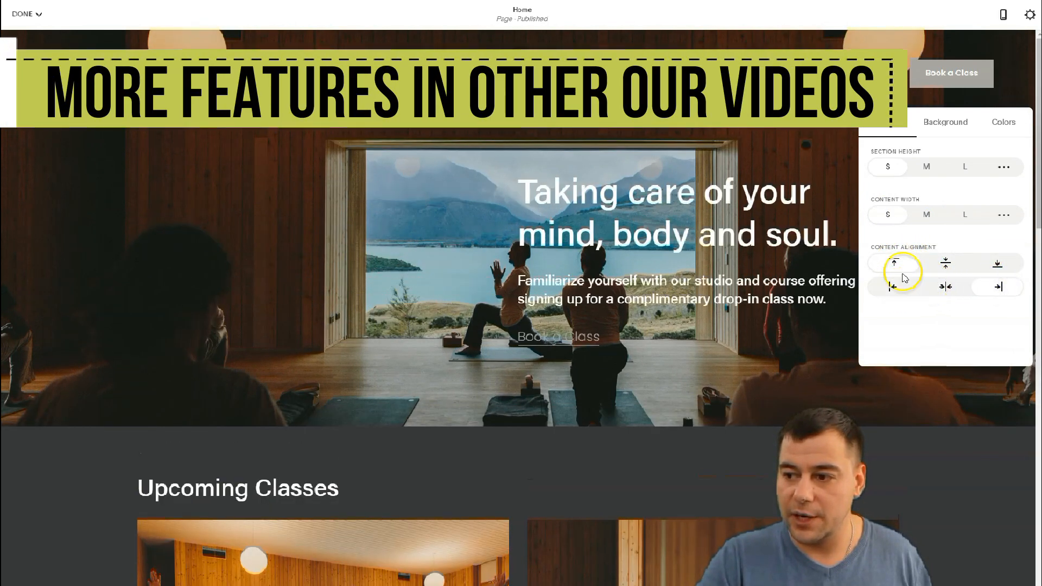
{"action": "left_click", "coordinate": [892, 286]}
{"action": "left_click", "coordinate": [949, 264]}
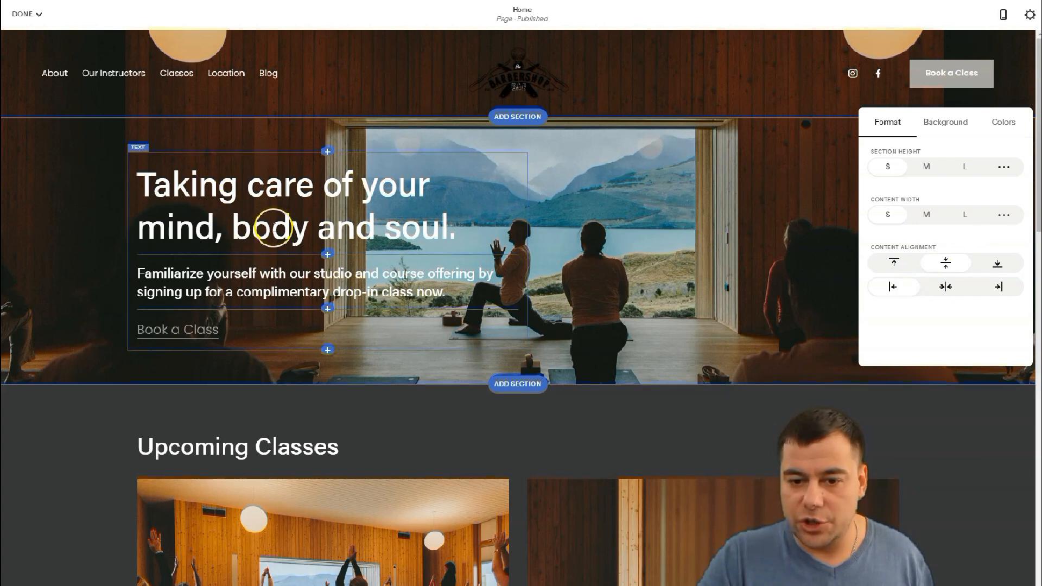
Look through the hero section's background settings, try the Inset background width and restore Full Bleed.
{"action": "left_click", "coordinate": [941, 125]}
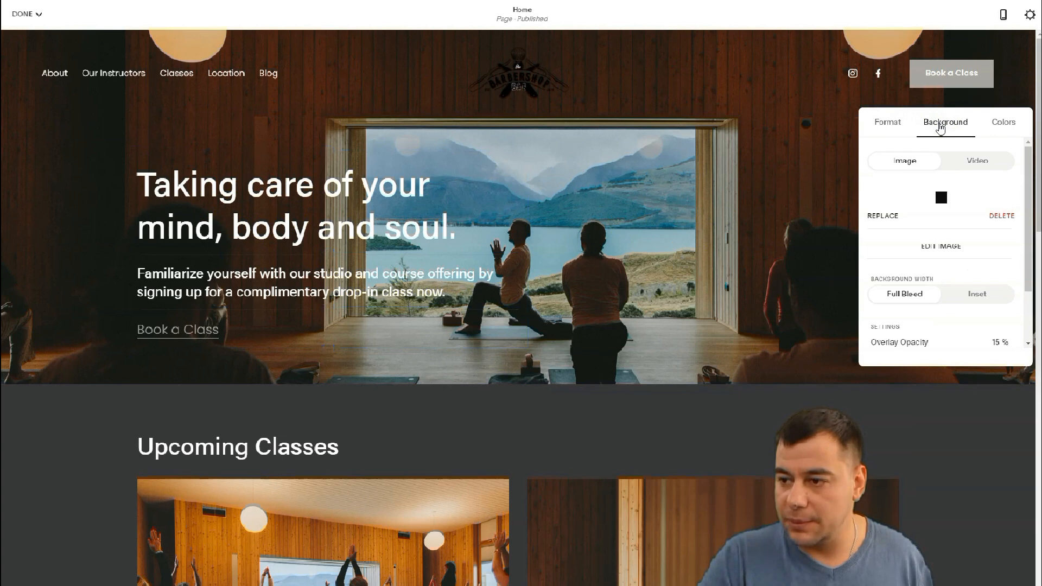
{"action": "left_click", "coordinate": [894, 129]}
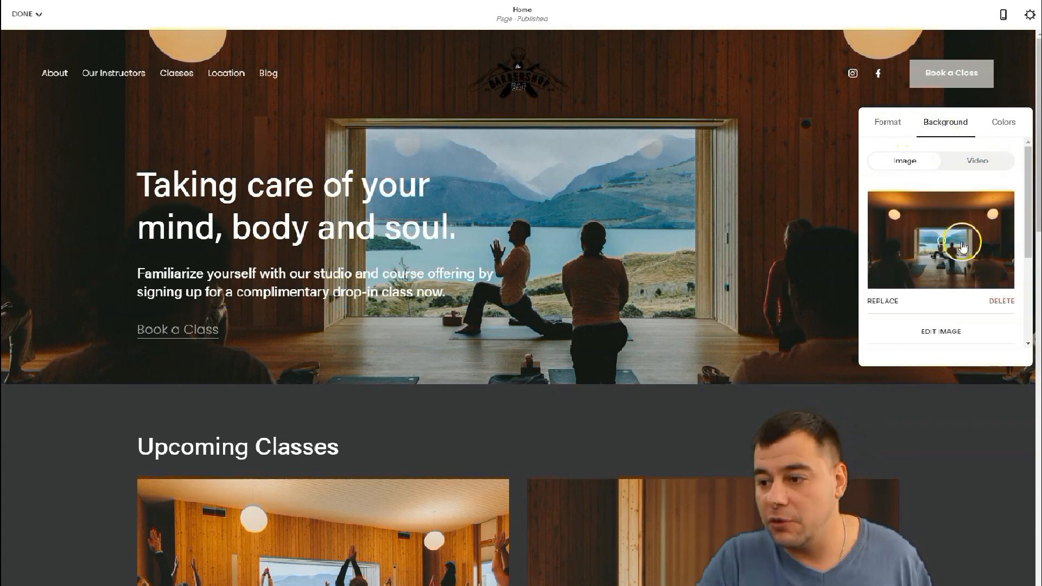
{"action": "scroll", "coordinate": [939, 239], "scroll_direction": "down", "scroll_amount": 3}
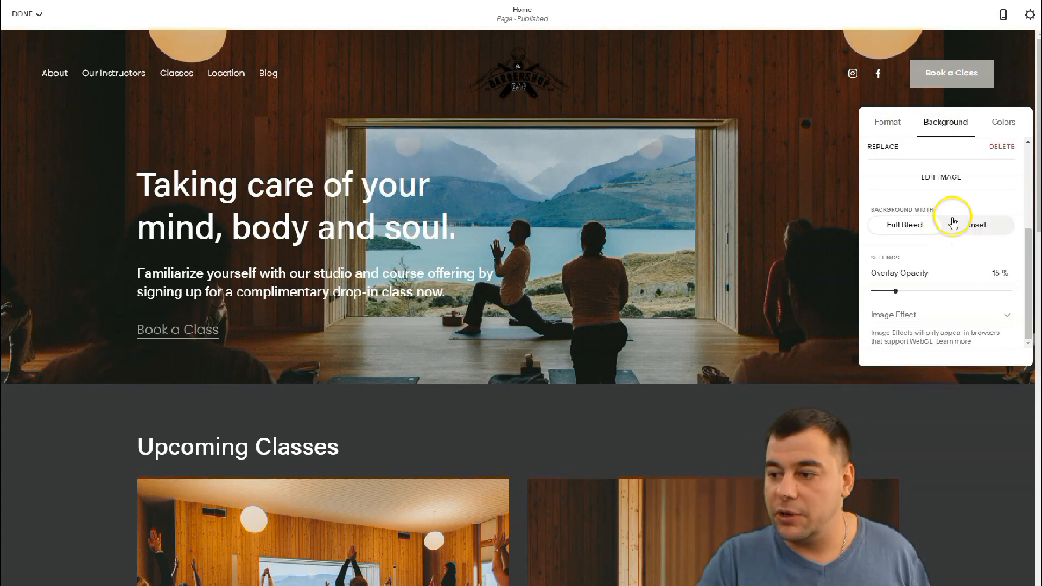
{"action": "scroll", "coordinate": [950, 228], "scroll_direction": "up", "scroll_amount": 3}
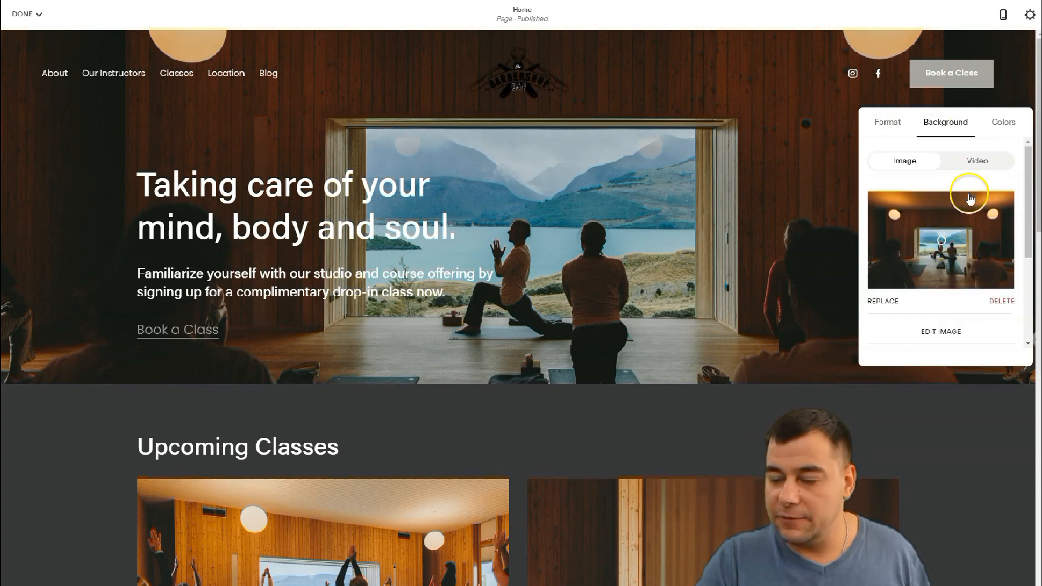
{"action": "scroll", "coordinate": [959, 237], "scroll_direction": "down", "scroll_amount": 3}
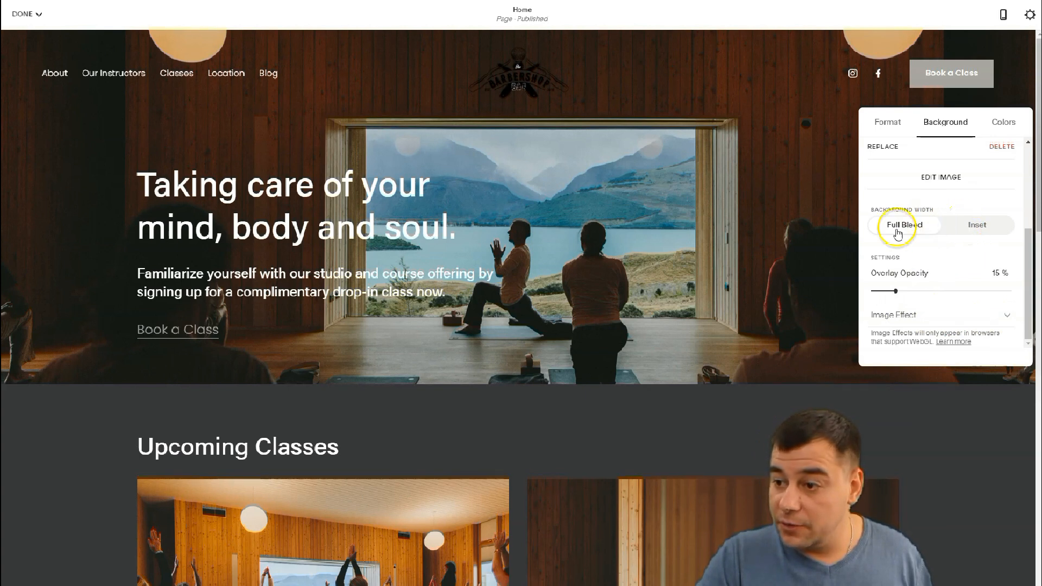
{"action": "left_click", "coordinate": [973, 227]}
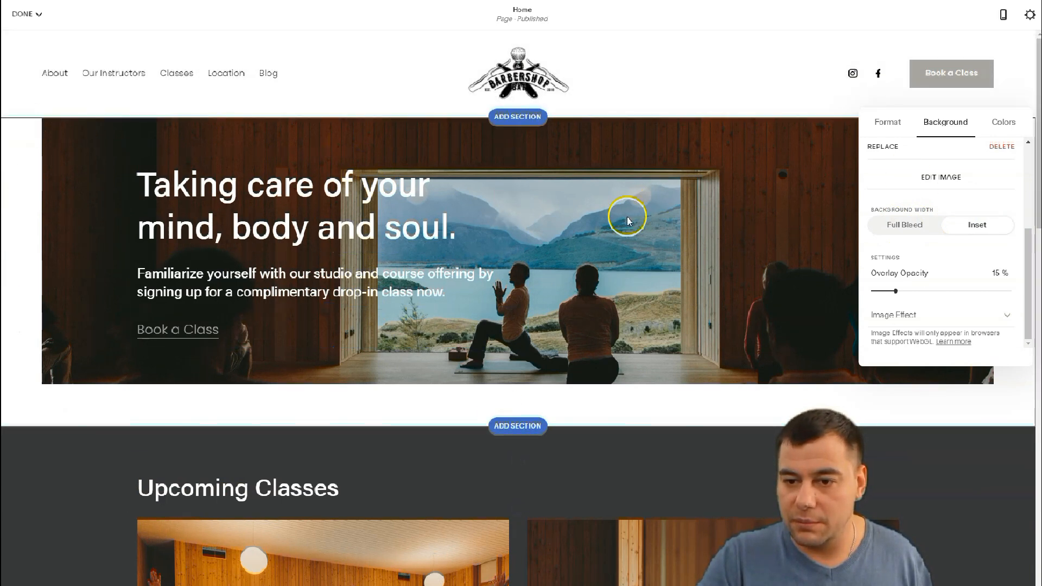
{"action": "left_click", "coordinate": [902, 225]}
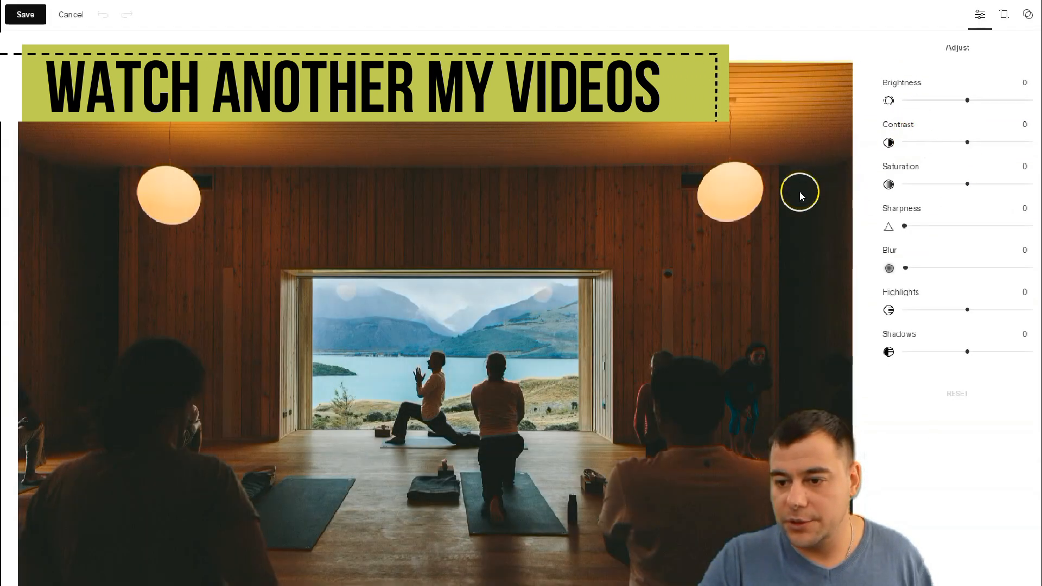
Try brightness 47 and contrast -61 on the hero background image, check the filters and discard the edits.
{"action": "left_click_drag", "start_coordinate": [949, 100], "coordinate": [914, 101]}
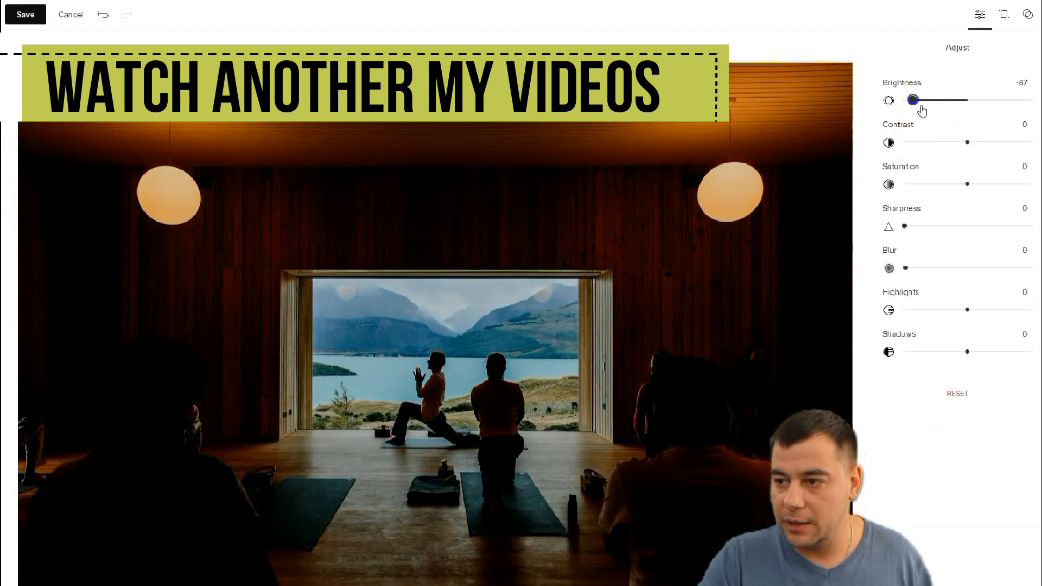
{"action": "left_click_drag", "start_coordinate": [968, 143], "coordinate": [930, 142]}
{"action": "left_click_drag", "start_coordinate": [919, 100], "coordinate": [997, 100]}
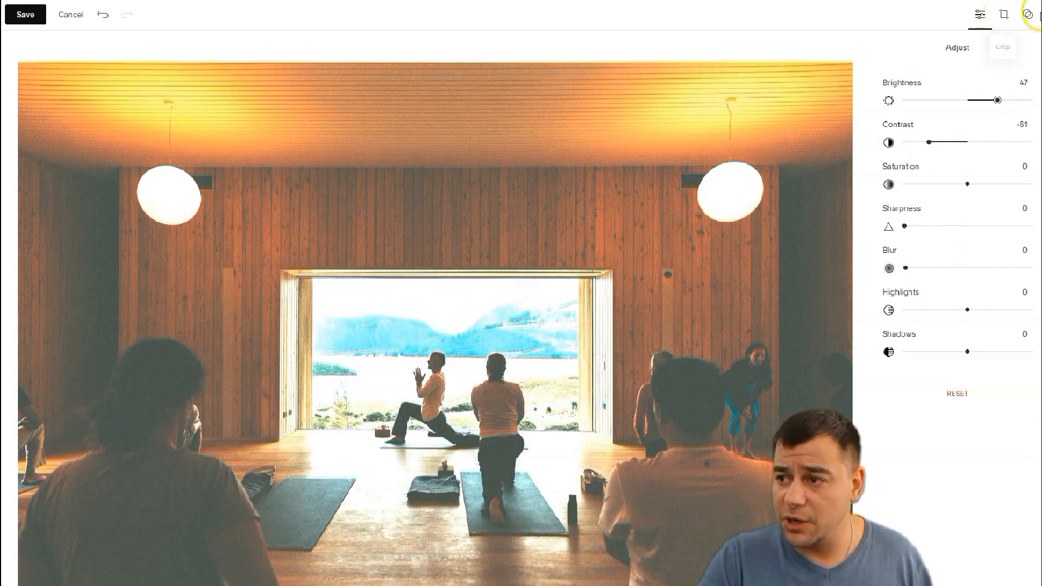
{"action": "left_click", "coordinate": [1027, 15]}
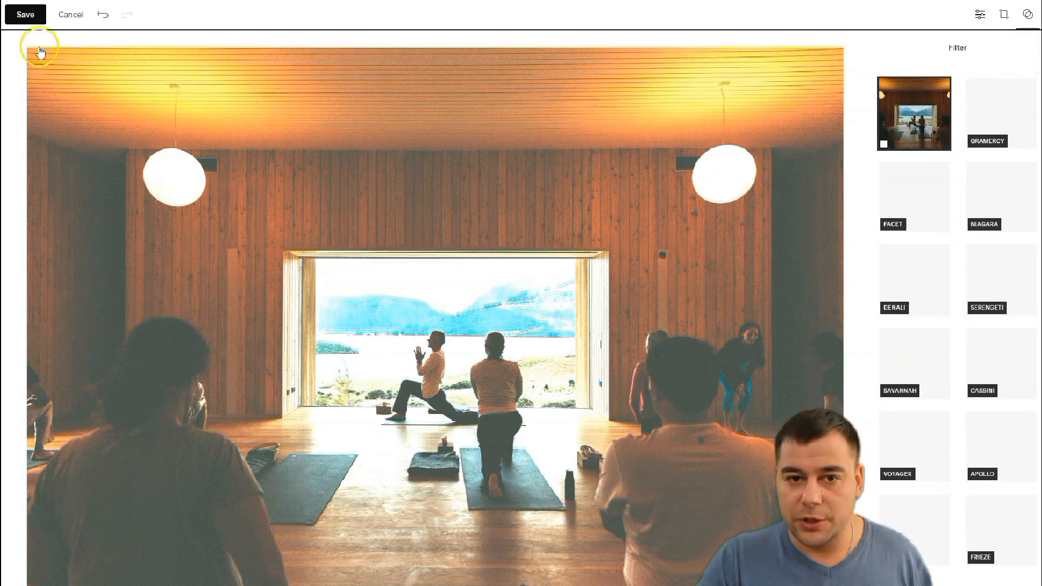
{"action": "left_click", "coordinate": [71, 18]}
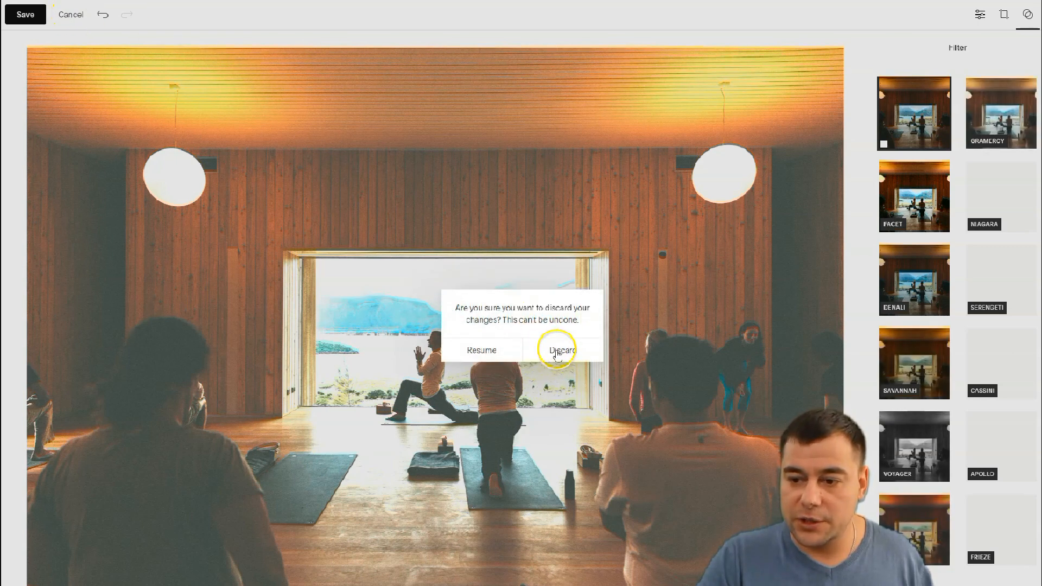
{"action": "left_click", "coordinate": [558, 352]}
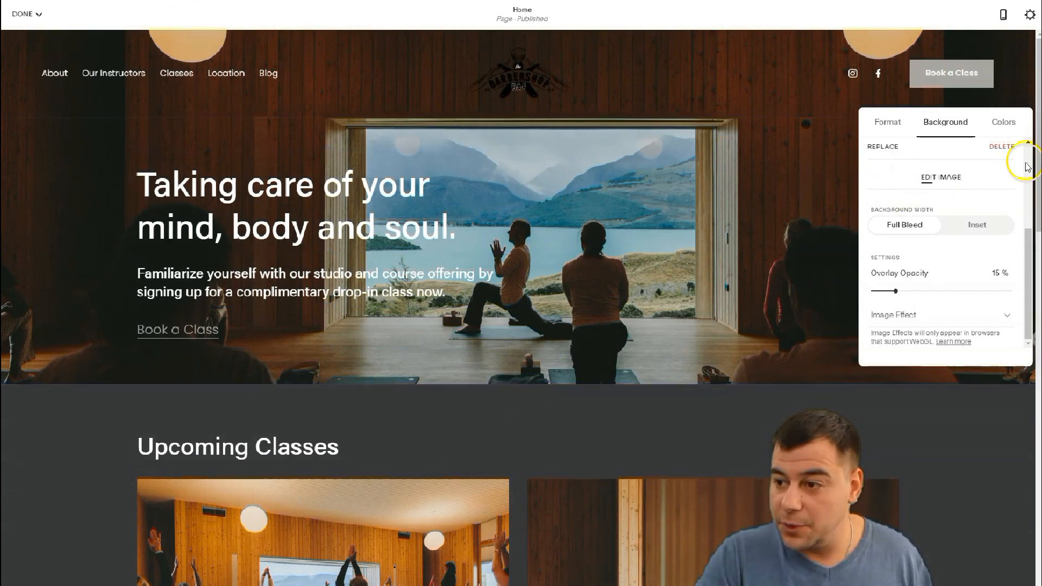
Delete the background image from the hero section.
{"action": "scroll", "coordinate": [961, 155], "scroll_direction": "up", "scroll_amount": 3}
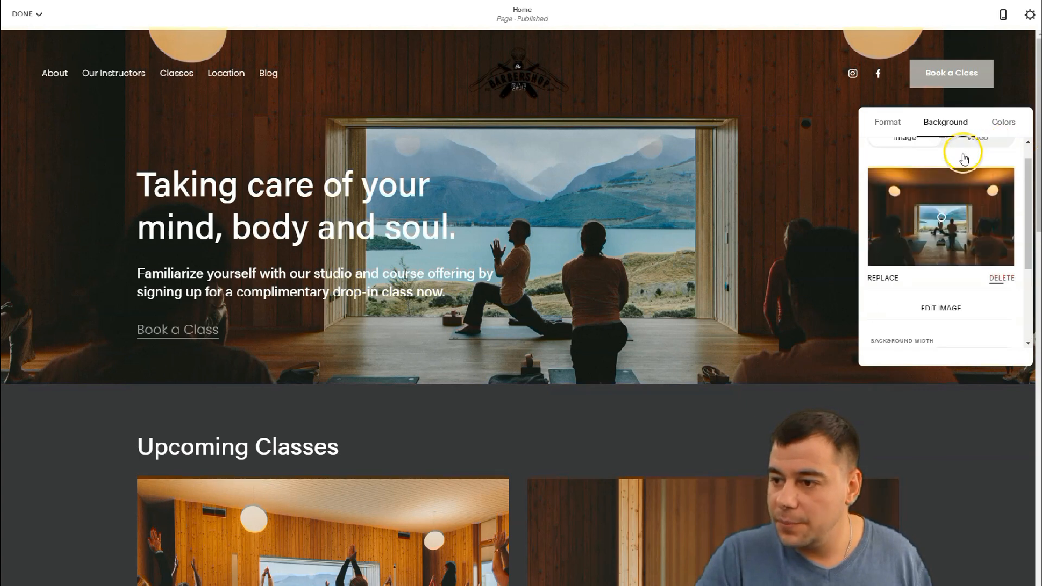
{"action": "left_click", "coordinate": [1003, 302]}
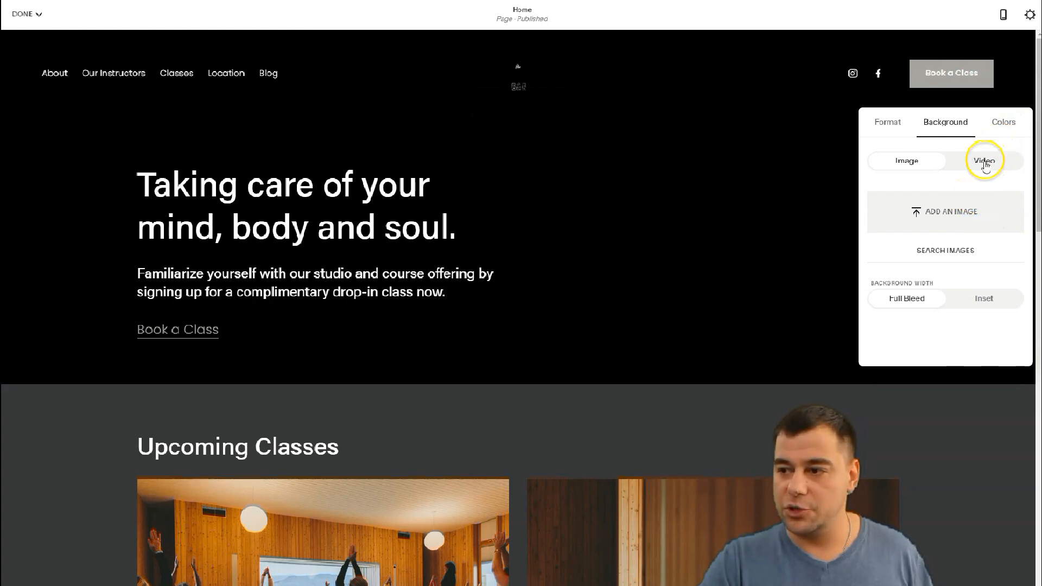
Try the White Minimal, White Bold, Light Minimal and Light Bold color themes on the hero section.
{"action": "left_click", "coordinate": [1003, 124]}
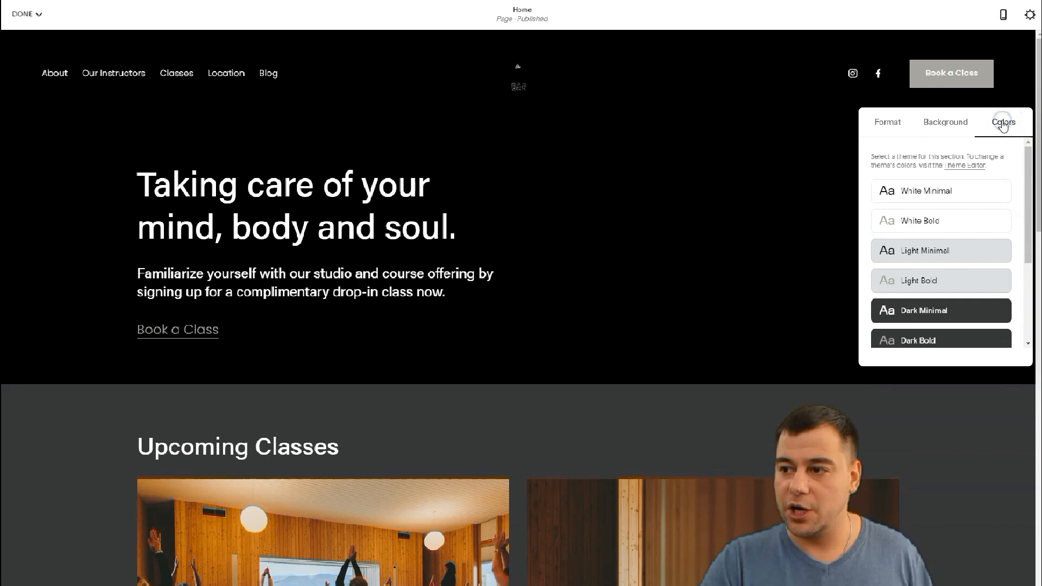
{"action": "scroll", "coordinate": [925, 255], "scroll_direction": "down", "scroll_amount": 2}
{"action": "scroll", "coordinate": [922, 244], "scroll_direction": "up", "scroll_amount": 2}
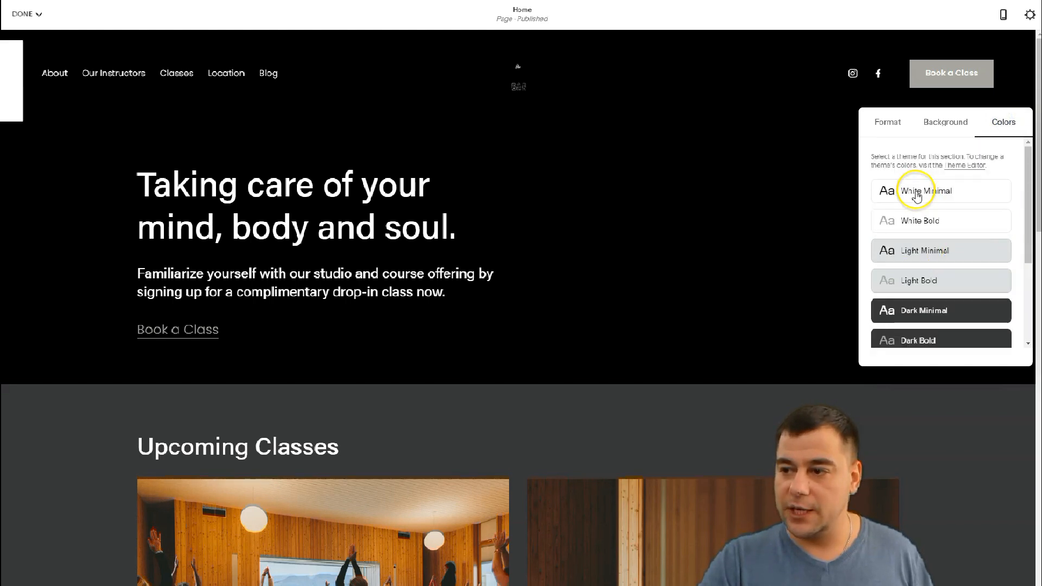
{"action": "left_click", "coordinate": [919, 195]}
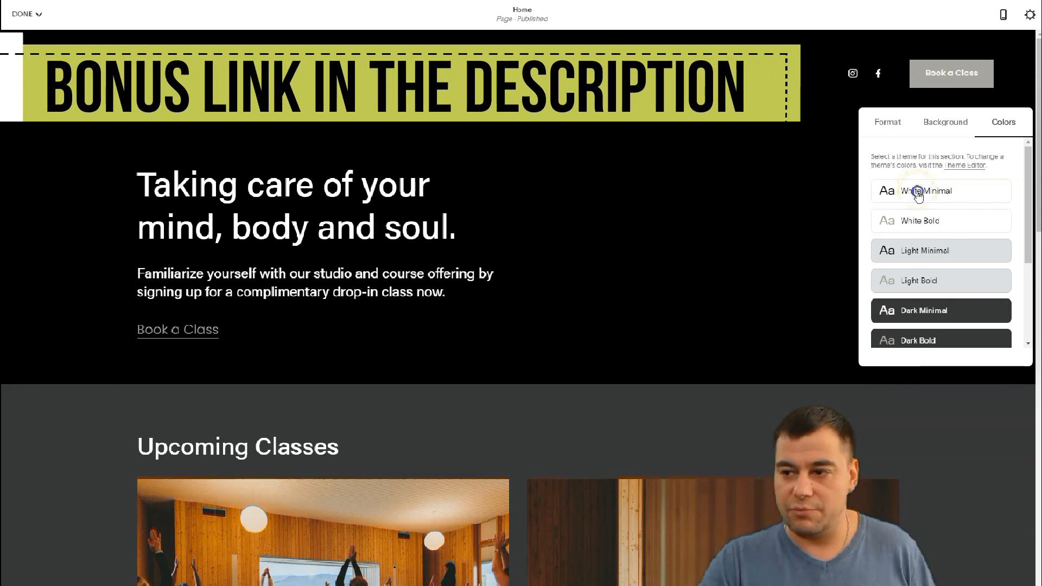
{"action": "left_click", "coordinate": [925, 222]}
{"action": "left_click", "coordinate": [932, 259]}
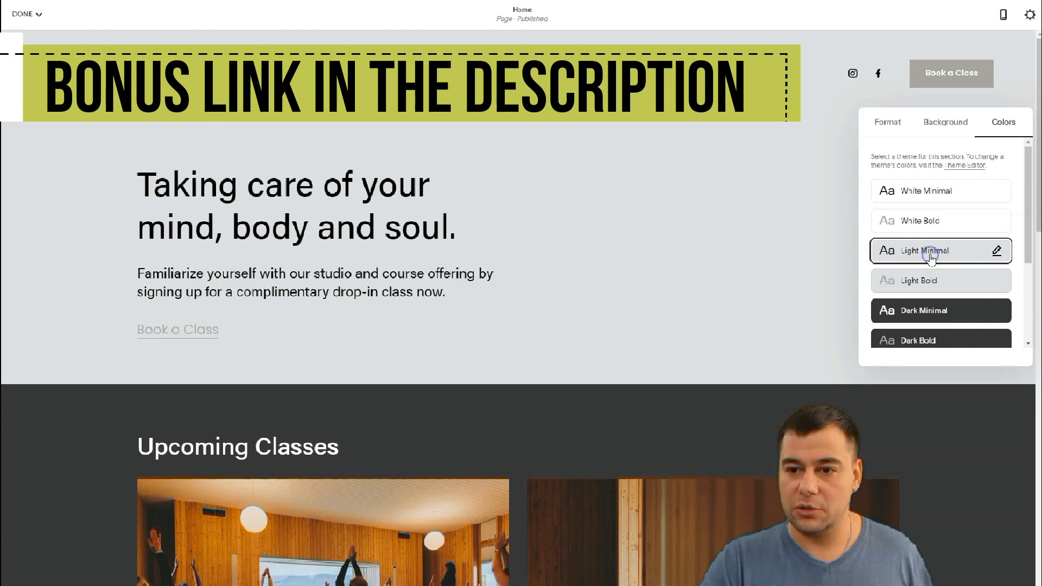
{"action": "left_click", "coordinate": [934, 281]}
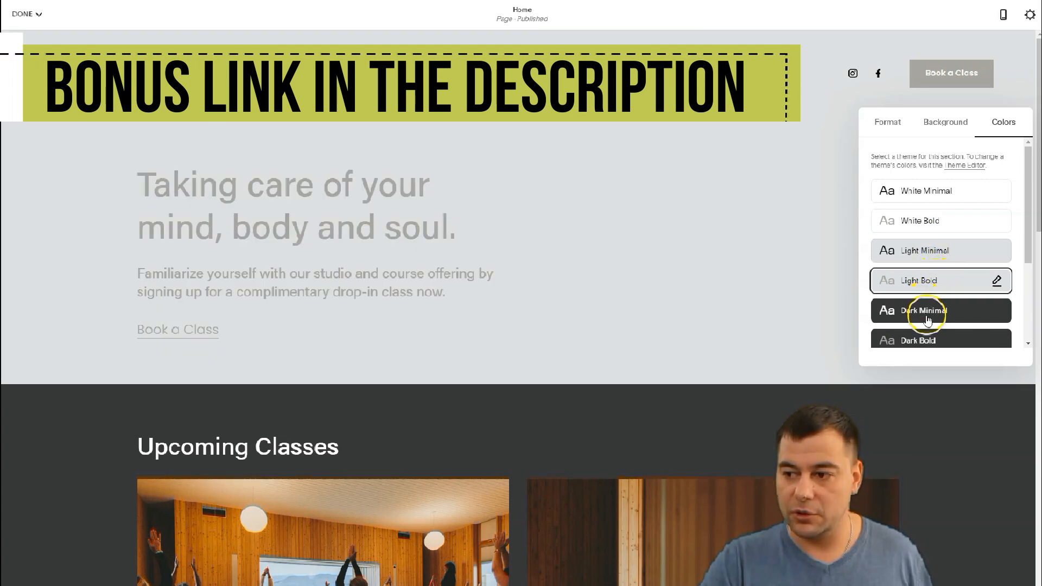
{"action": "left_click", "coordinate": [912, 252]}
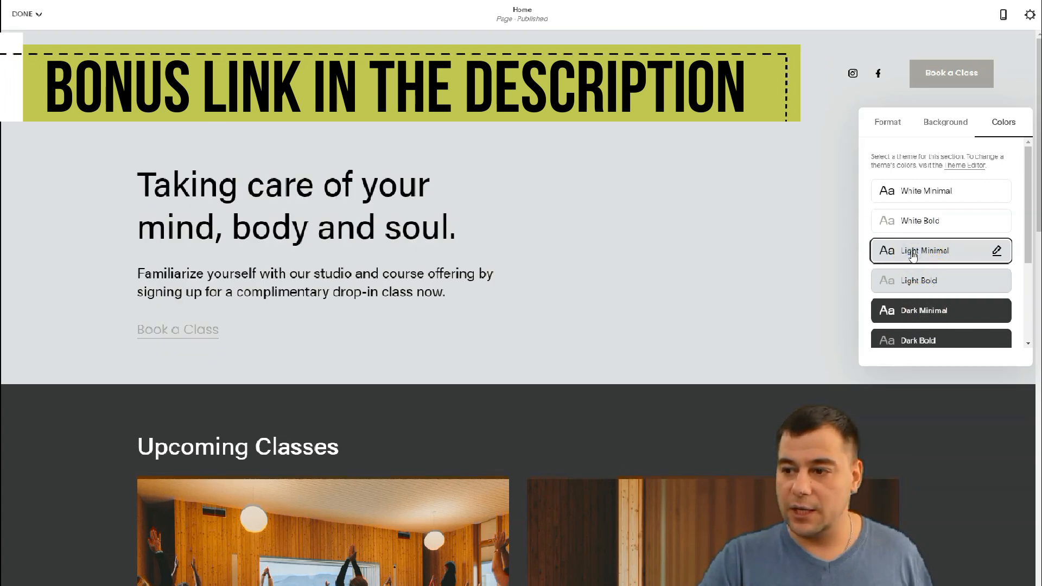
Try the Dark, Black and Accent color themes on the hero section, ending with Accent Light.
{"action": "scroll", "coordinate": [913, 255], "scroll_direction": "down", "scroll_amount": 2}
{"action": "left_click", "coordinate": [915, 204]}
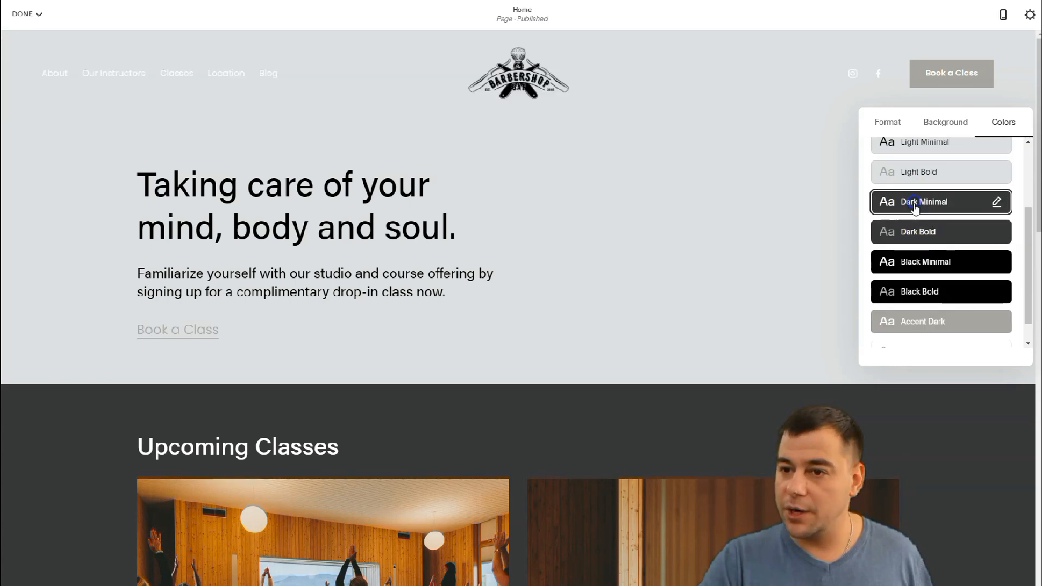
{"action": "left_click", "coordinate": [921, 231]}
{"action": "left_click", "coordinate": [927, 266]}
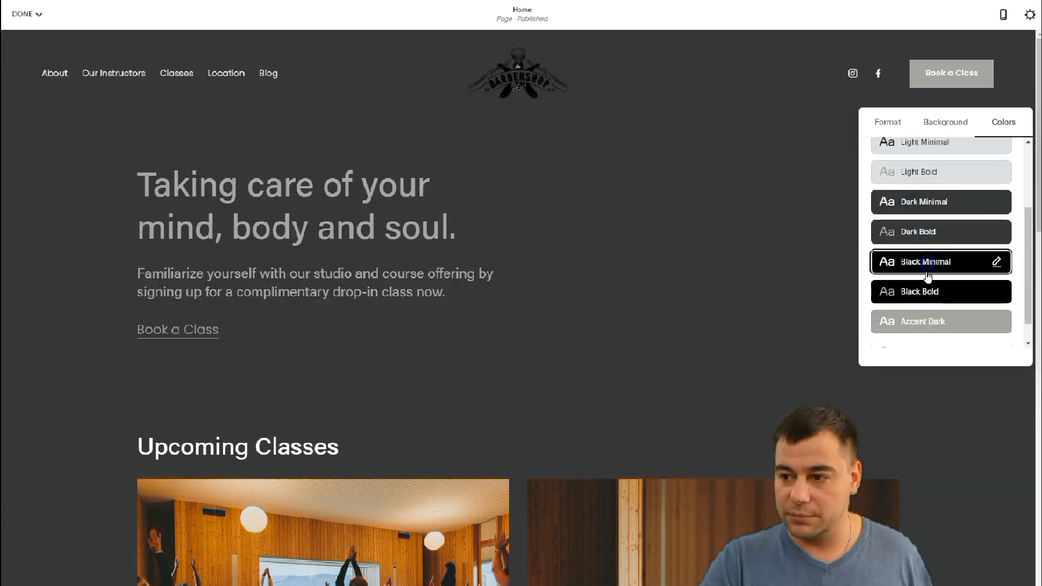
{"action": "left_click", "coordinate": [923, 291]}
{"action": "scroll", "coordinate": [941, 280], "scroll_direction": "down", "scroll_amount": 1}
{"action": "left_click", "coordinate": [914, 296]}
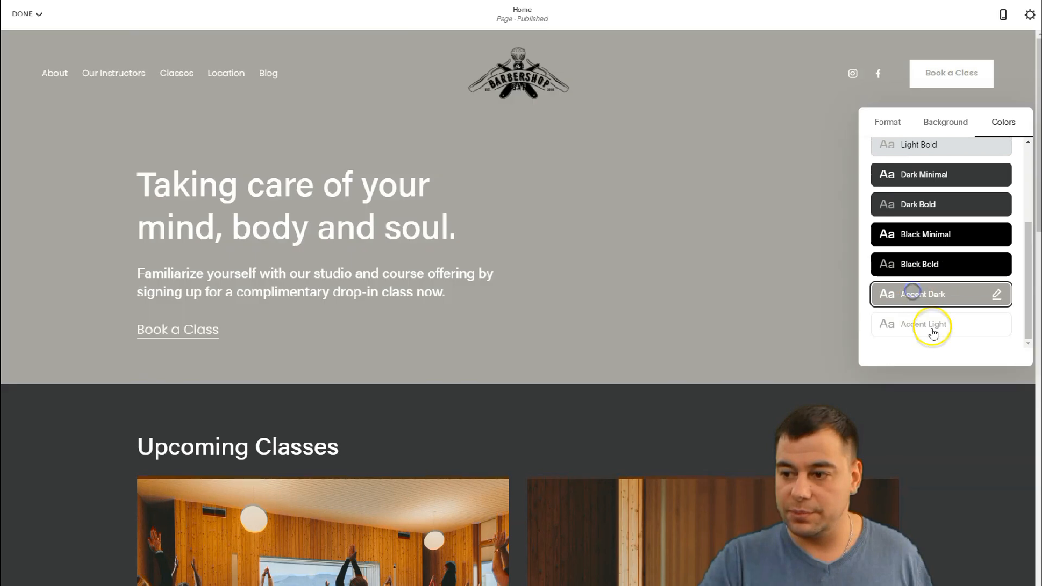
{"action": "left_click", "coordinate": [929, 325]}
{"action": "scroll", "coordinate": [914, 211], "scroll_direction": "up", "scroll_amount": 5}
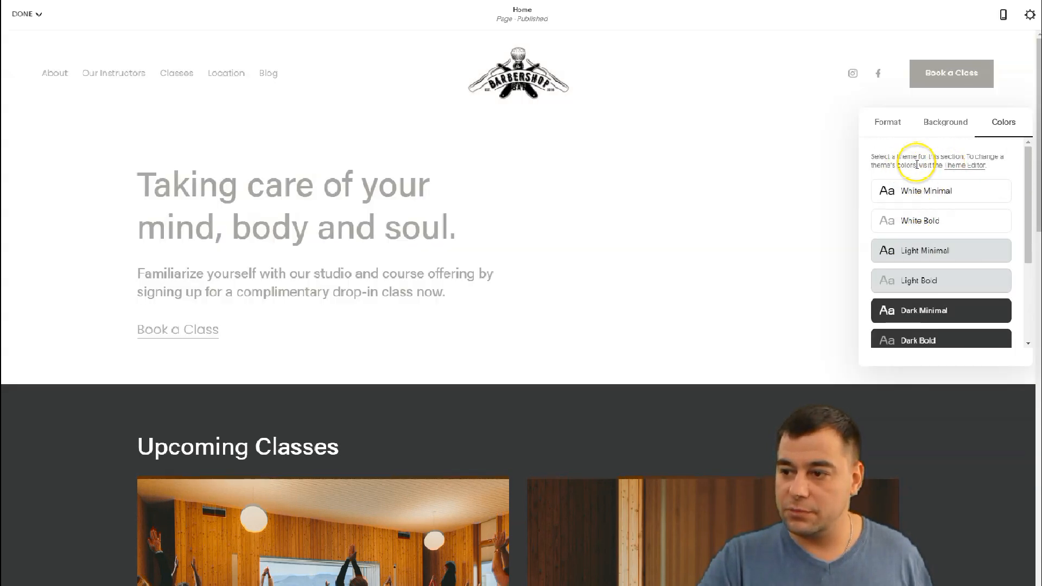
Compare the light themes again and apply the Light Minimal color theme to the hero section.
{"action": "left_click", "coordinate": [918, 253]}
{"action": "left_click", "coordinate": [925, 278]}
{"action": "left_click", "coordinate": [916, 218]}
{"action": "left_click", "coordinate": [916, 256]}
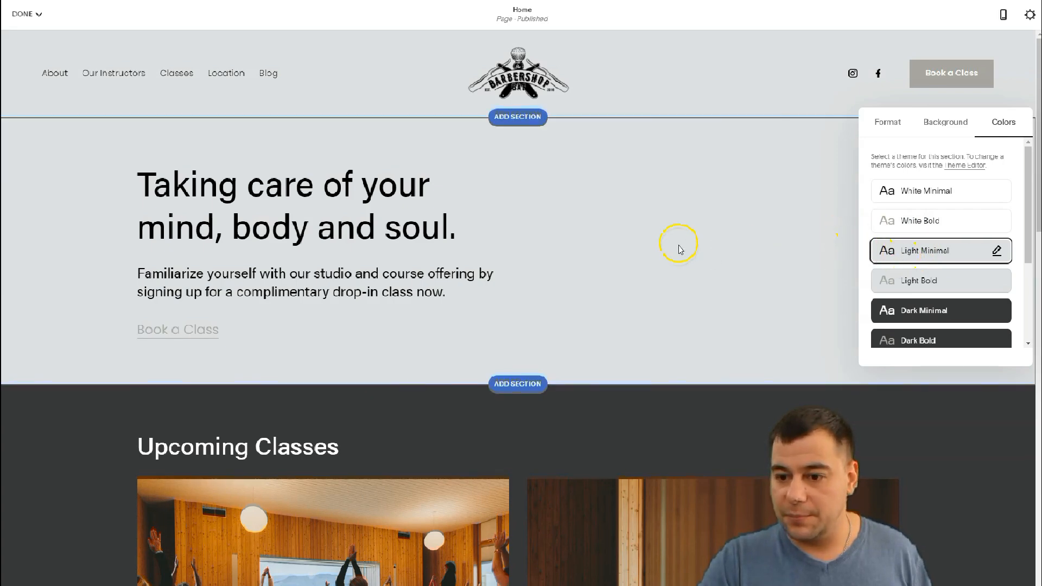
{"action": "left_click", "coordinate": [709, 266]}
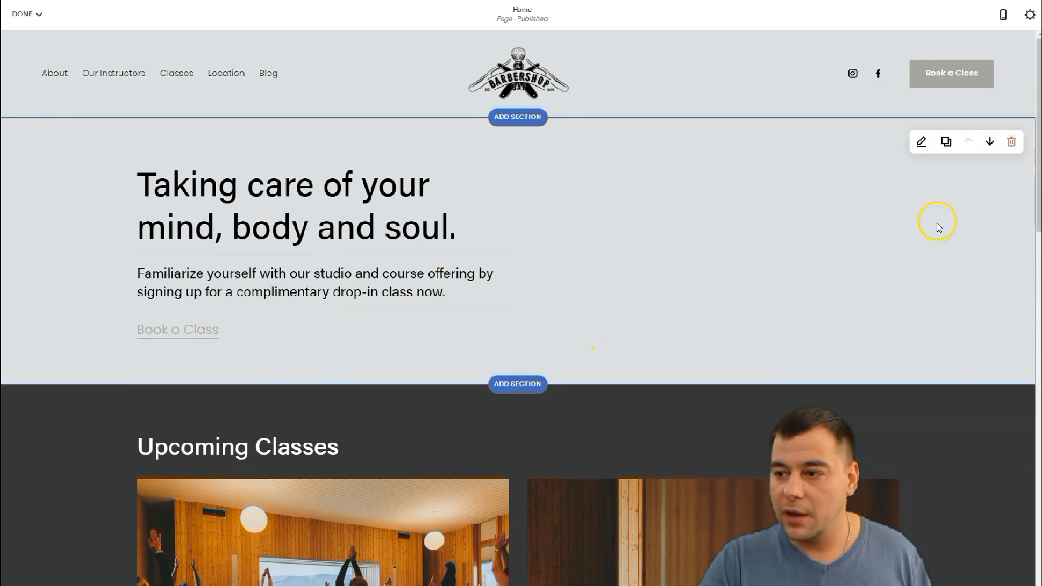
Add the razor and shaving brush photo as the hero section's background and set the section height to L.
{"action": "left_click", "coordinate": [921, 145]}
{"action": "left_click", "coordinate": [937, 142]}
{"action": "left_click", "coordinate": [952, 228]}
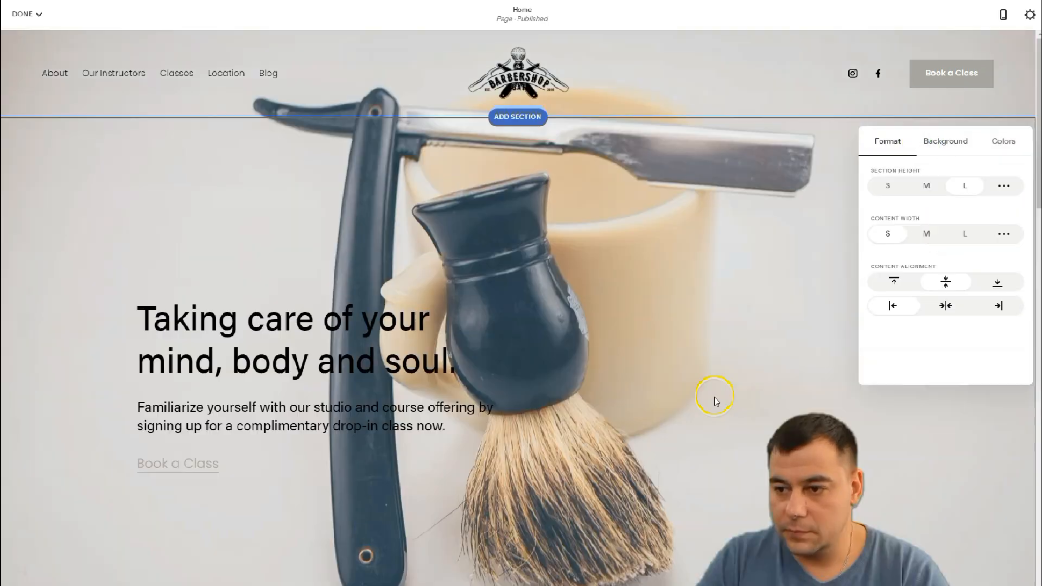
{"action": "scroll", "coordinate": [722, 363], "scroll_direction": "down", "scroll_amount": 5}
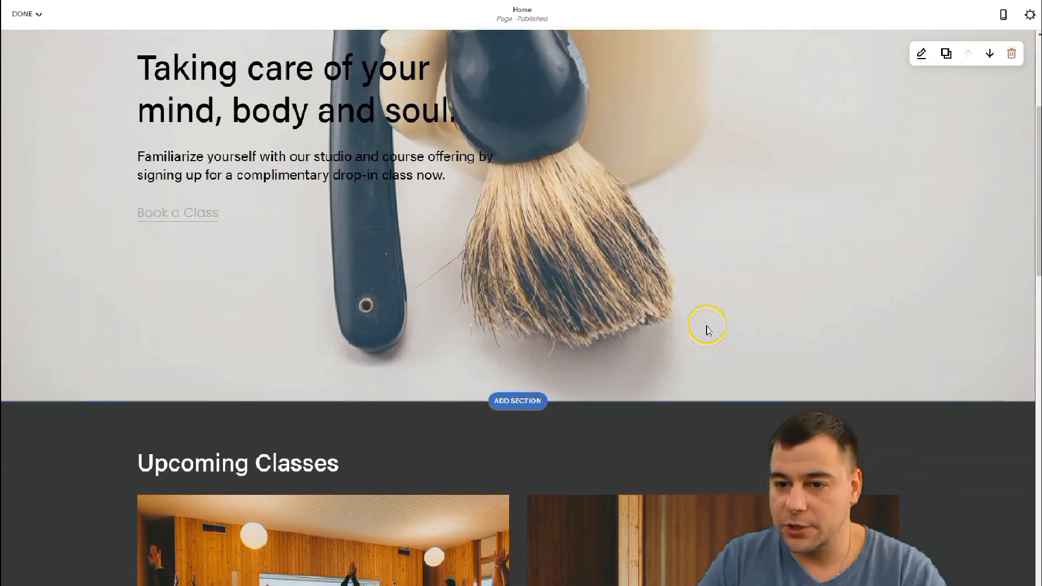
{"action": "scroll", "coordinate": [706, 326], "scroll_direction": "up", "scroll_amount": 5}
Change the hero heading to "More than just a barber shop" and its text to "Not only a barber who serves you, he all so becomes your friend".
{"action": "left_click", "coordinate": [233, 319]}
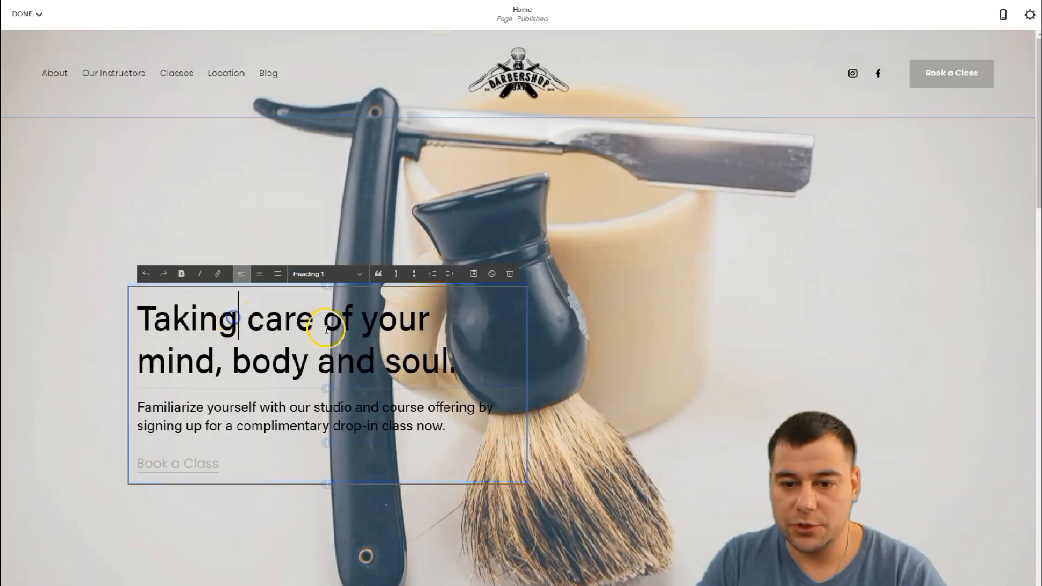
{"action": "left_click_drag", "start_coordinate": [462, 369], "coordinate": [145, 319]}
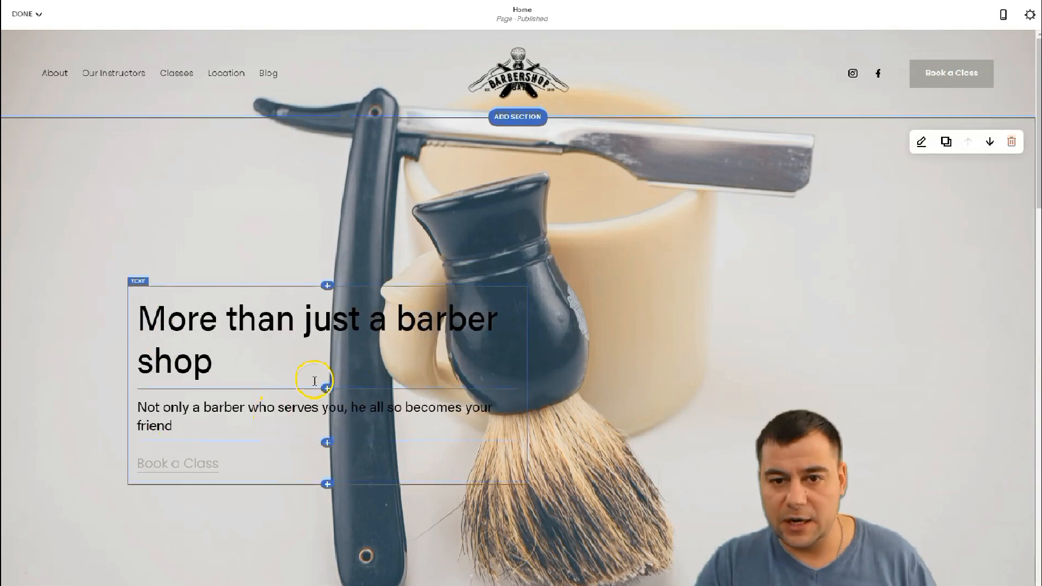
{"action": "scroll", "coordinate": [332, 368], "scroll_direction": "down", "scroll_amount": 5}
{"action": "scroll", "coordinate": [314, 284], "scroll_direction": "up", "scroll_amount": 3}
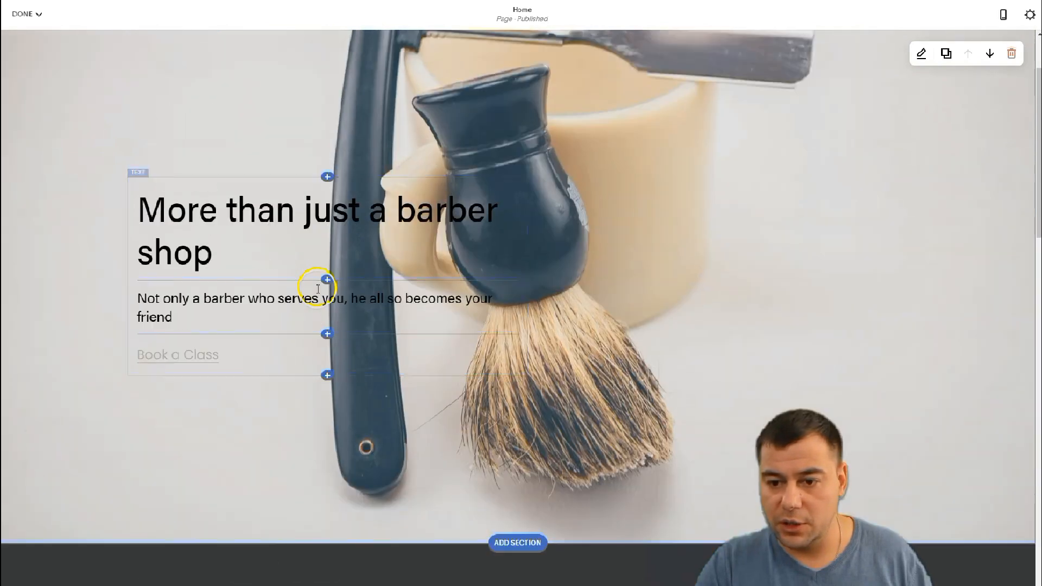
Look over the Upcoming Classes section and the page content below the hero section.
{"action": "scroll", "coordinate": [326, 282], "scroll_direction": "down", "scroll_amount": 5}
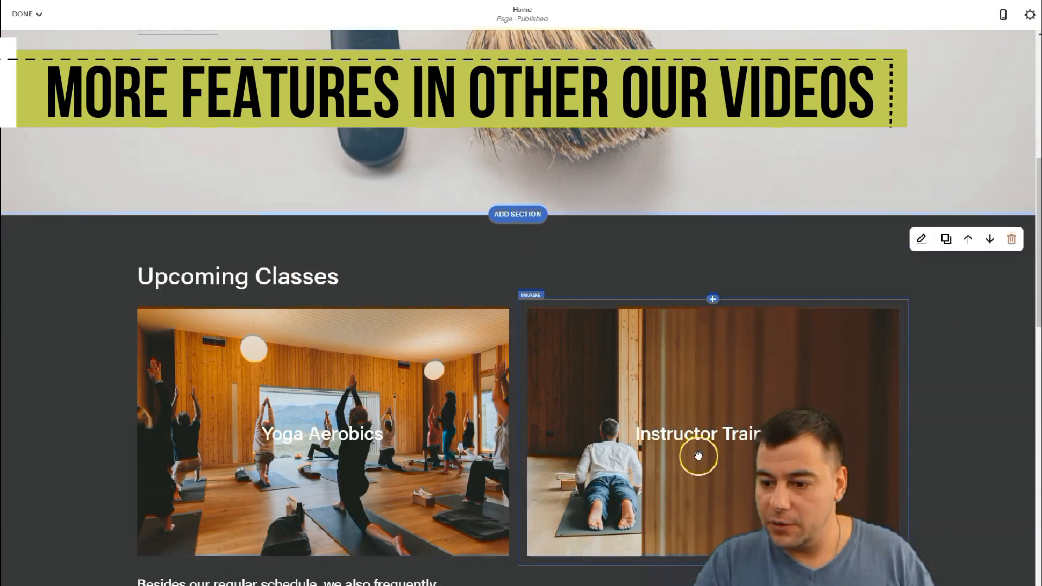
{"action": "scroll", "coordinate": [695, 454], "scroll_direction": "down", "scroll_amount": 4}
{"action": "scroll", "coordinate": [602, 302], "scroll_direction": "up", "scroll_amount": 3}
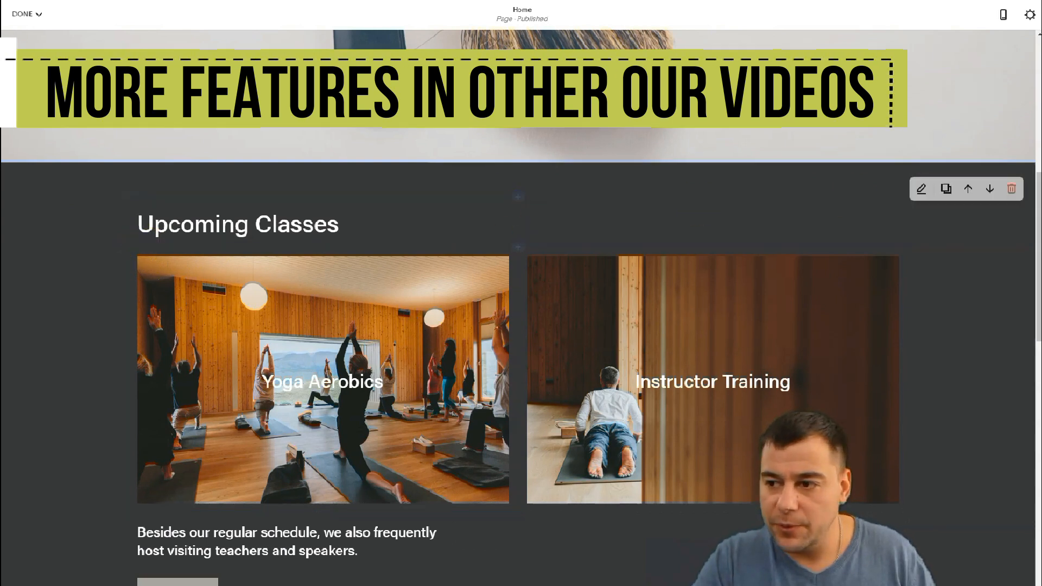
{"action": "scroll", "coordinate": [569, 348], "scroll_direction": "down", "scroll_amount": 10}
{"action": "scroll", "coordinate": [608, 329], "scroll_direction": "up", "scroll_amount": 10}
{"action": "scroll", "coordinate": [884, 360], "scroll_direction": "up", "scroll_amount": 4}
{"action": "scroll", "coordinate": [649, 279], "scroll_direction": "down", "scroll_amount": 4}
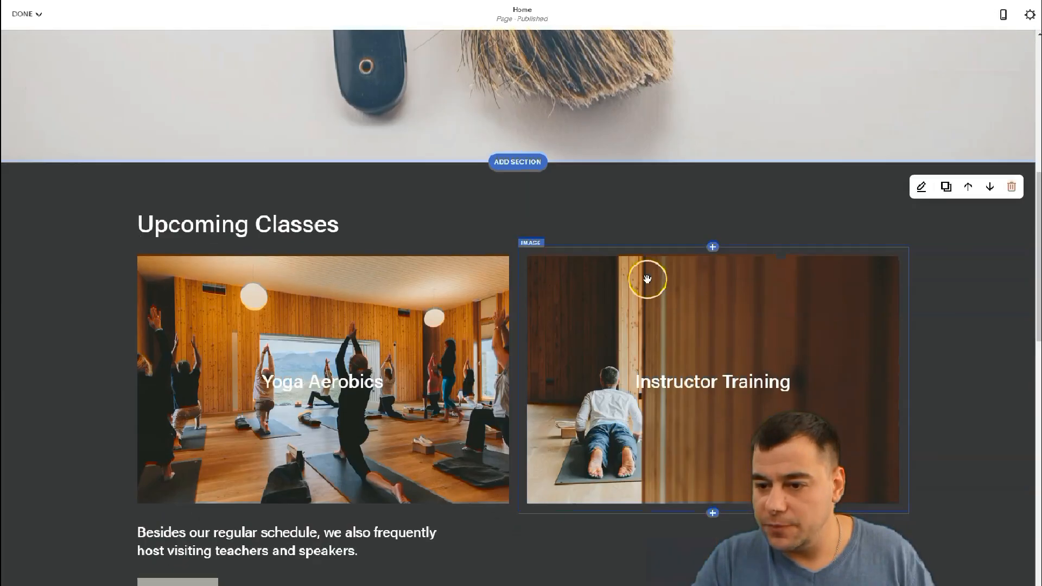
Add a Gallery section with a six-image grid layout between the hero and Upcoming Classes sections.
{"action": "left_click", "coordinate": [519, 162]}
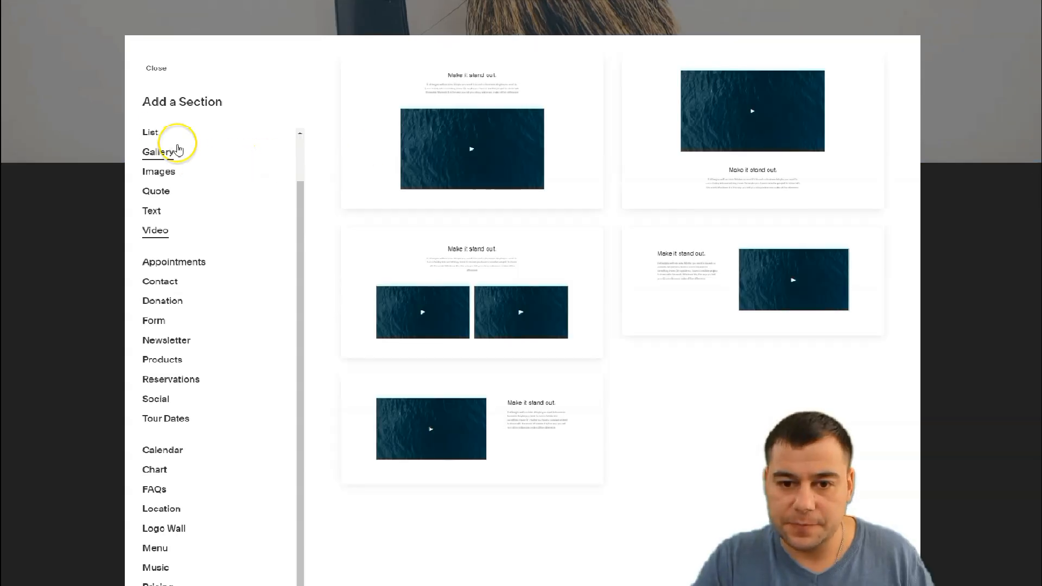
{"action": "left_click", "coordinate": [156, 154]}
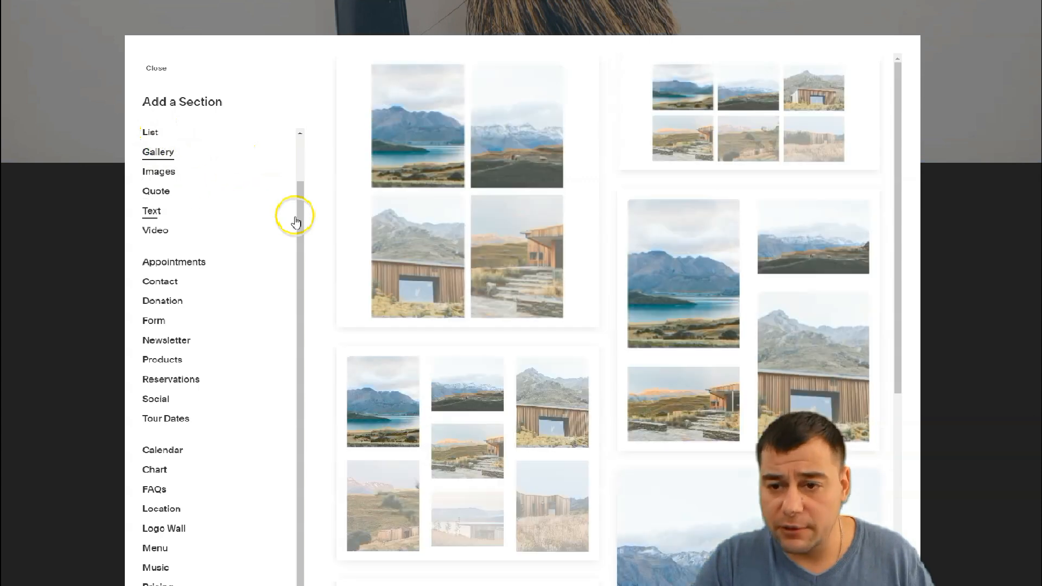
{"action": "scroll", "coordinate": [491, 239], "scroll_direction": "down", "scroll_amount": 3}
{"action": "scroll", "coordinate": [491, 239], "scroll_direction": "down", "scroll_amount": 4}
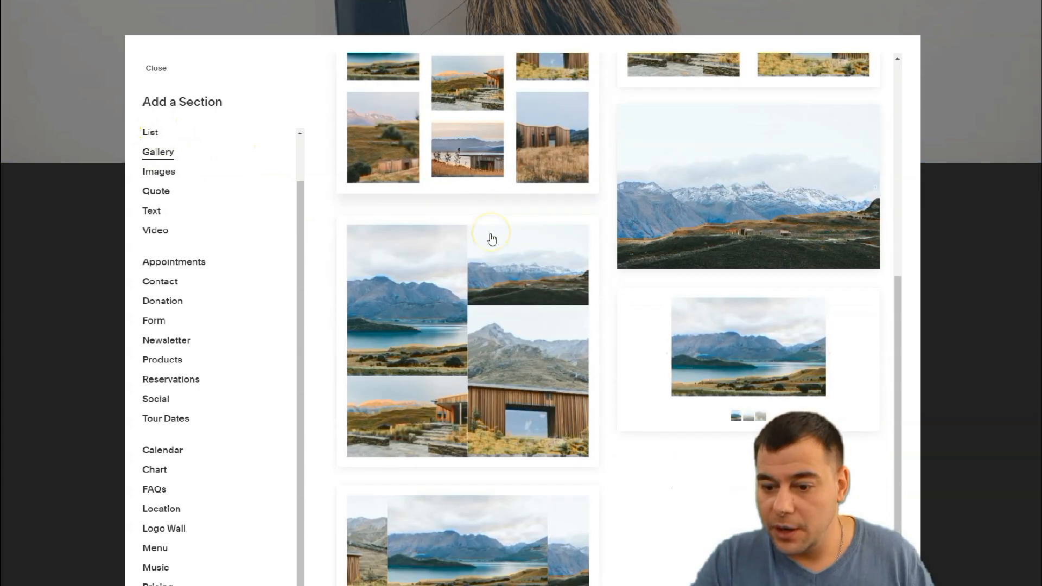
{"action": "scroll", "coordinate": [686, 321], "scroll_direction": "up", "scroll_amount": 7}
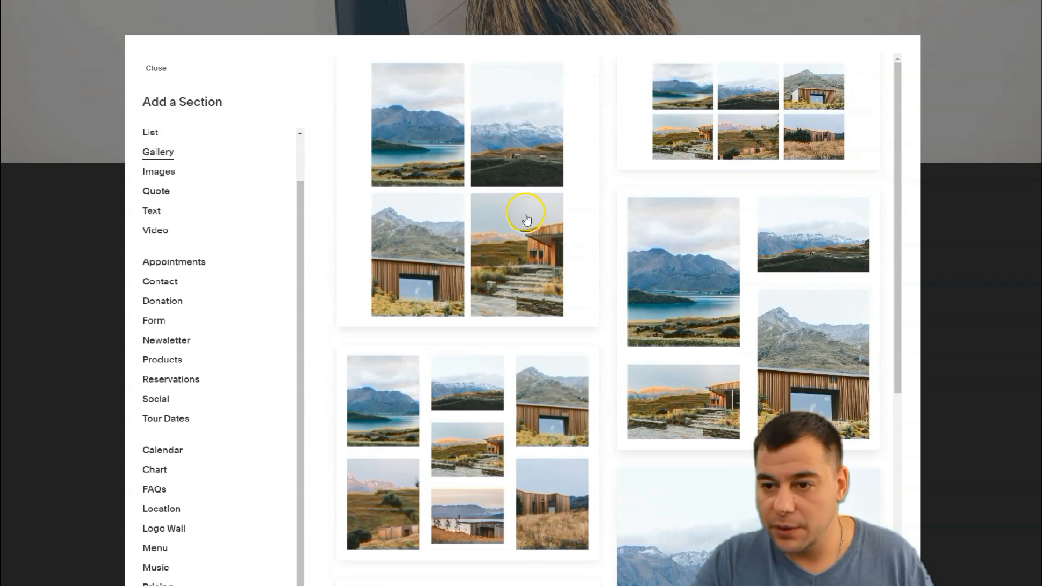
{"action": "left_click", "coordinate": [726, 124]}
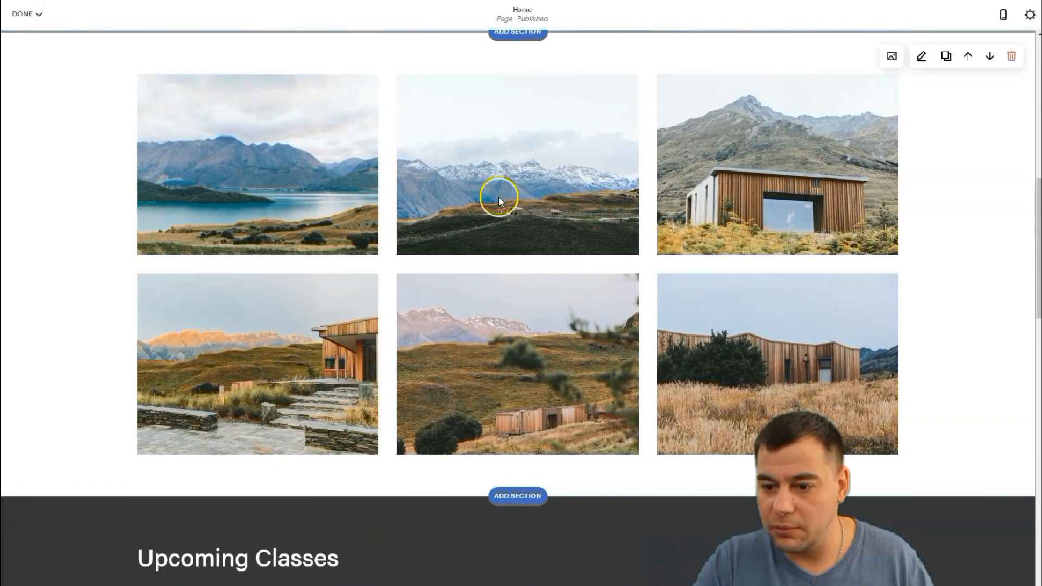
Change the new gallery section's type to Slideshow: Full.
{"action": "left_click", "coordinate": [921, 59]}
{"action": "left_click", "coordinate": [942, 107]}
{"action": "left_click", "coordinate": [923, 228]}
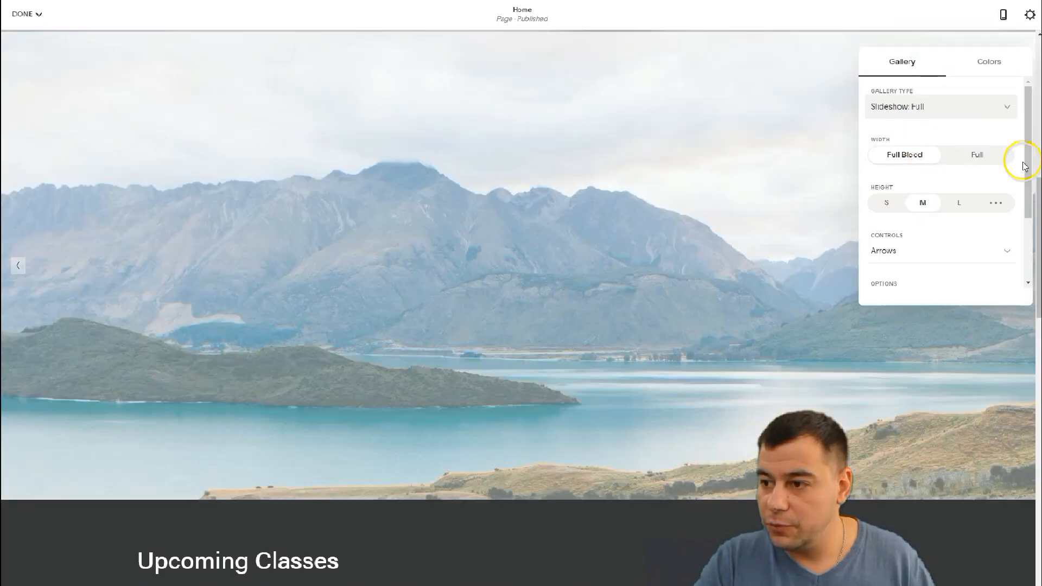
{"action": "left_click", "coordinate": [809, 106]}
Remove the landscape placeholder images from the gallery and upload the set of barbershop photos instead.
{"action": "left_click", "coordinate": [893, 56]}
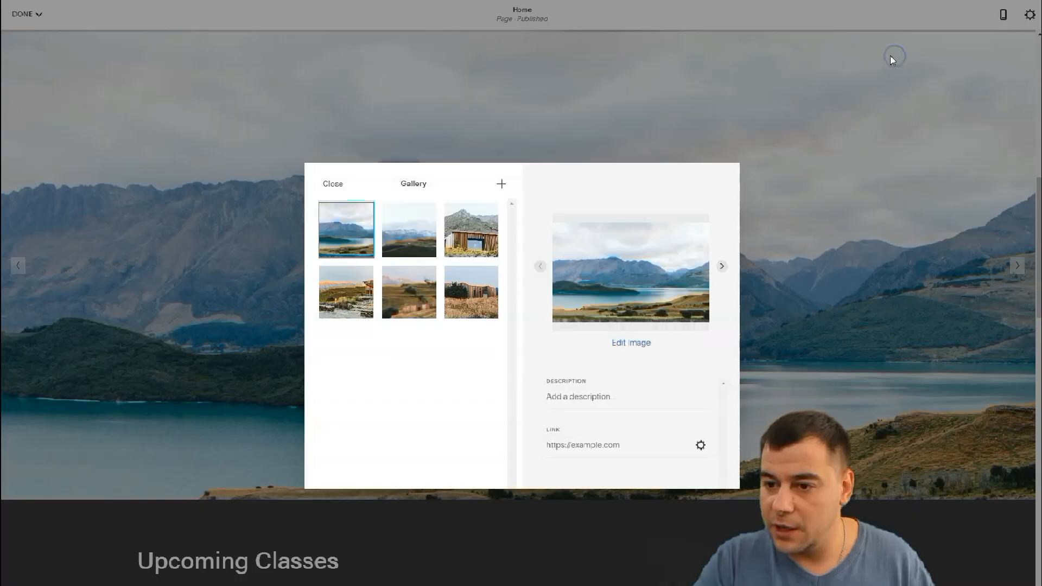
{"action": "mouse_move", "coordinate": [418, 293]}
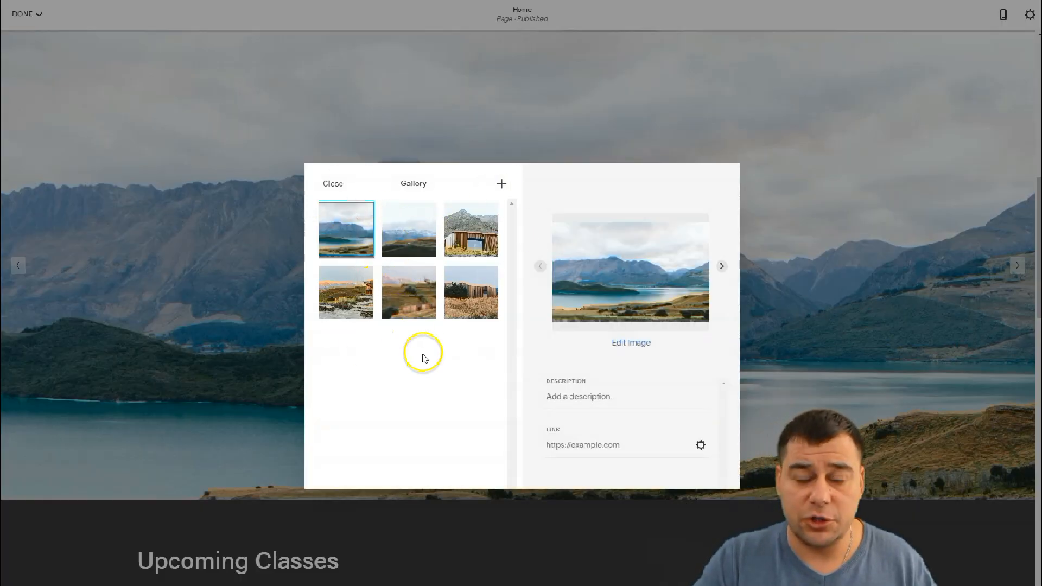
{"action": "mouse_move", "coordinate": [472, 244]}
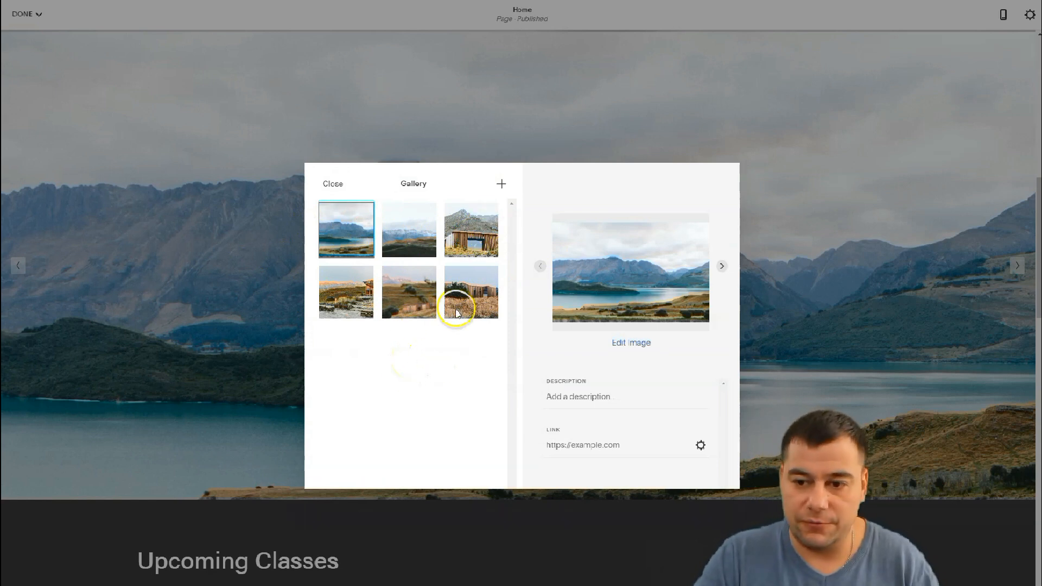
{"action": "mouse_move", "coordinate": [361, 216]}
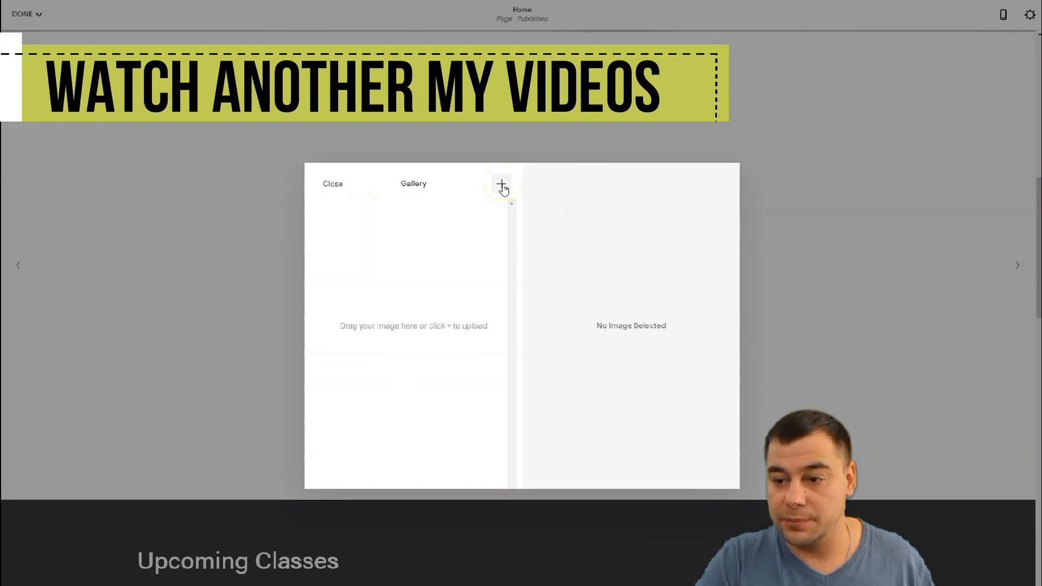
{"action": "left_click", "coordinate": [502, 187]}
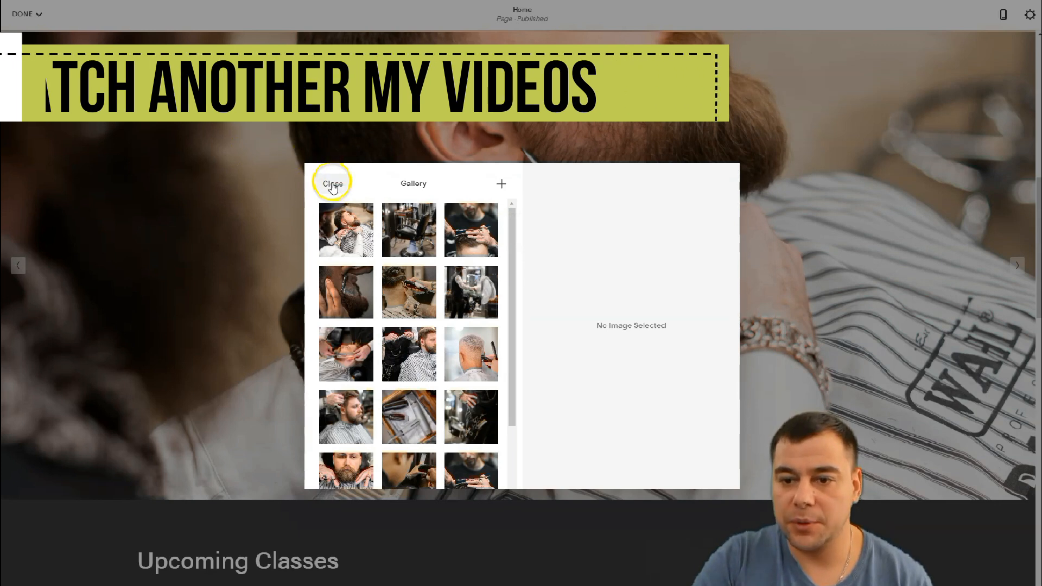
{"action": "left_click", "coordinate": [333, 185]}
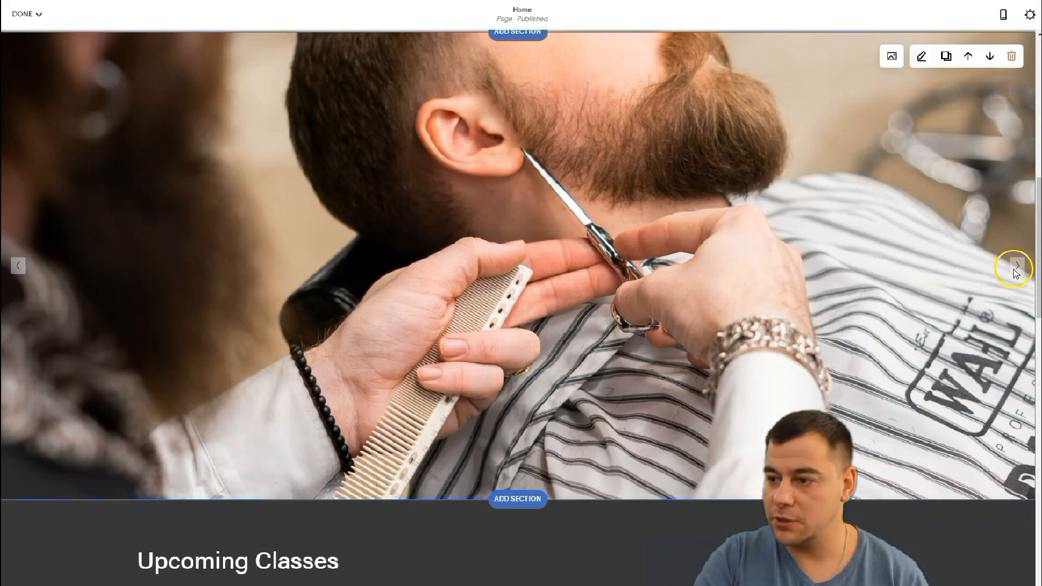
Try the Full width on the slideshow gallery and restore Full Bleed.
{"action": "left_click", "coordinate": [922, 57]}
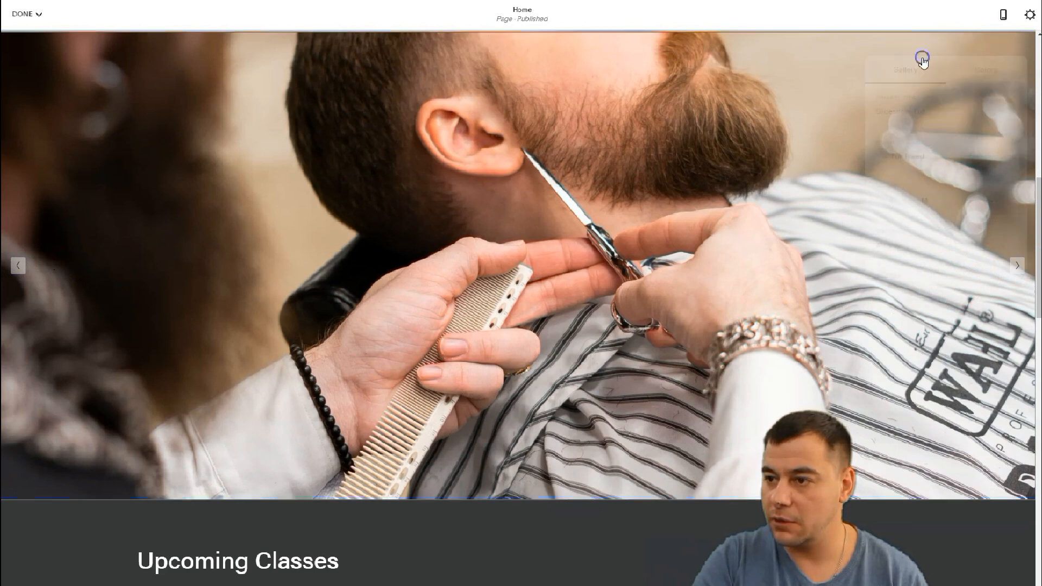
{"action": "left_click", "coordinate": [977, 156]}
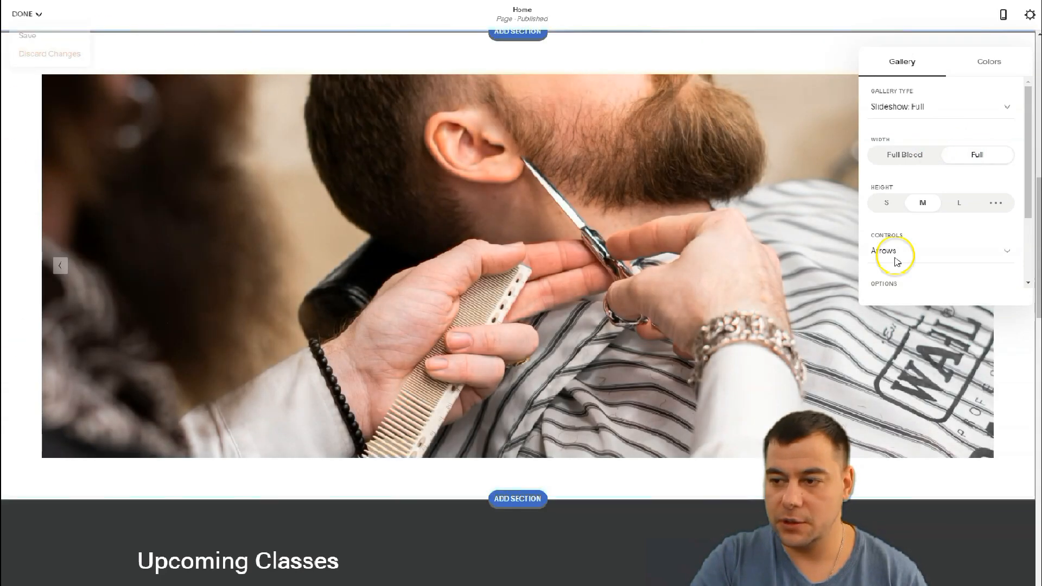
{"action": "left_click", "coordinate": [903, 156]}
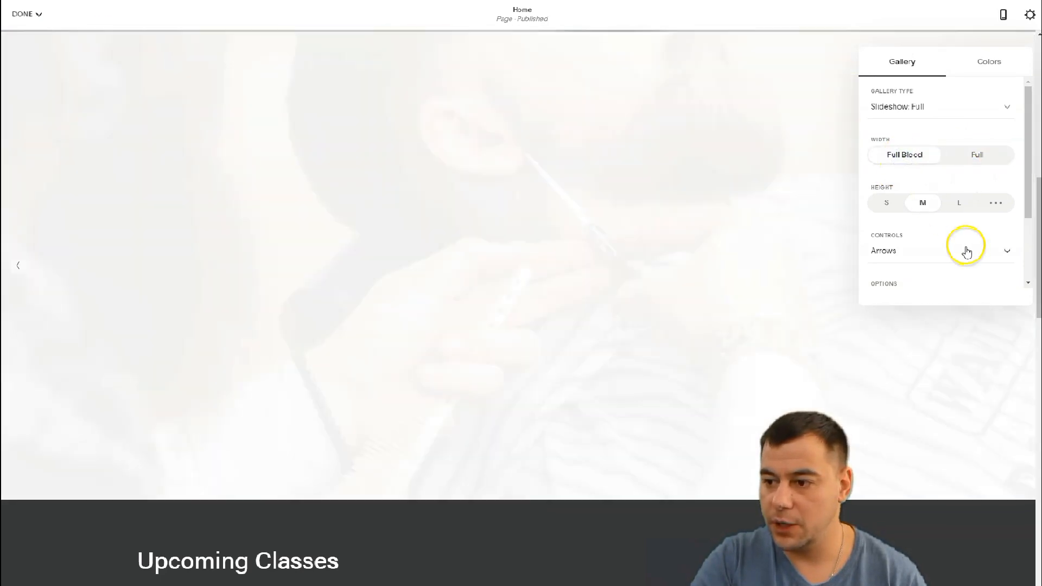
Turn on Autoplay for the slideshow gallery with a slide duration of 4.5 and check the animation options.
{"action": "scroll", "coordinate": [970, 250], "scroll_direction": "down", "scroll_amount": 2}
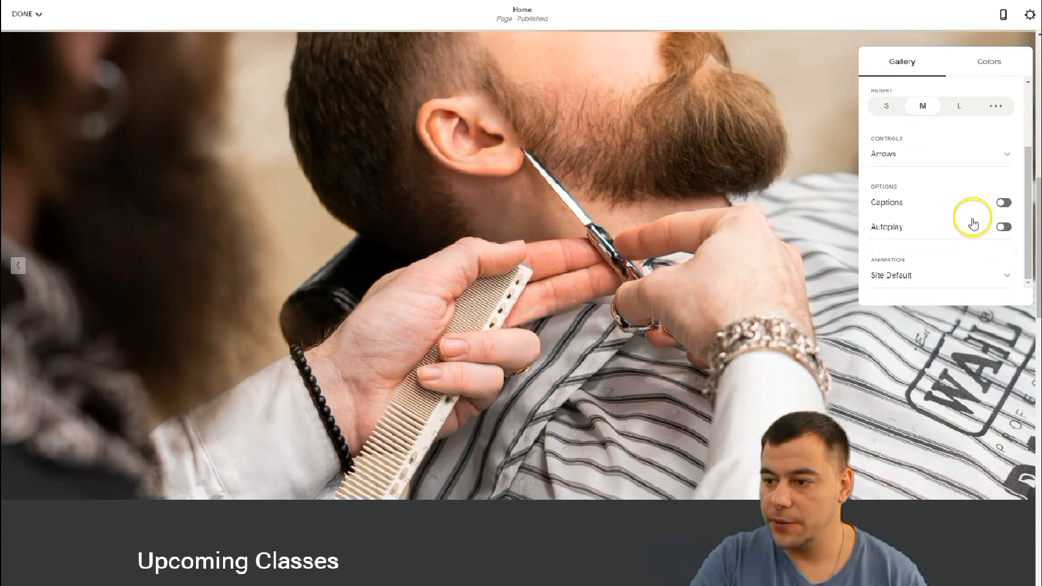
{"action": "left_click", "coordinate": [1003, 226]}
{"action": "left_click", "coordinate": [934, 269]}
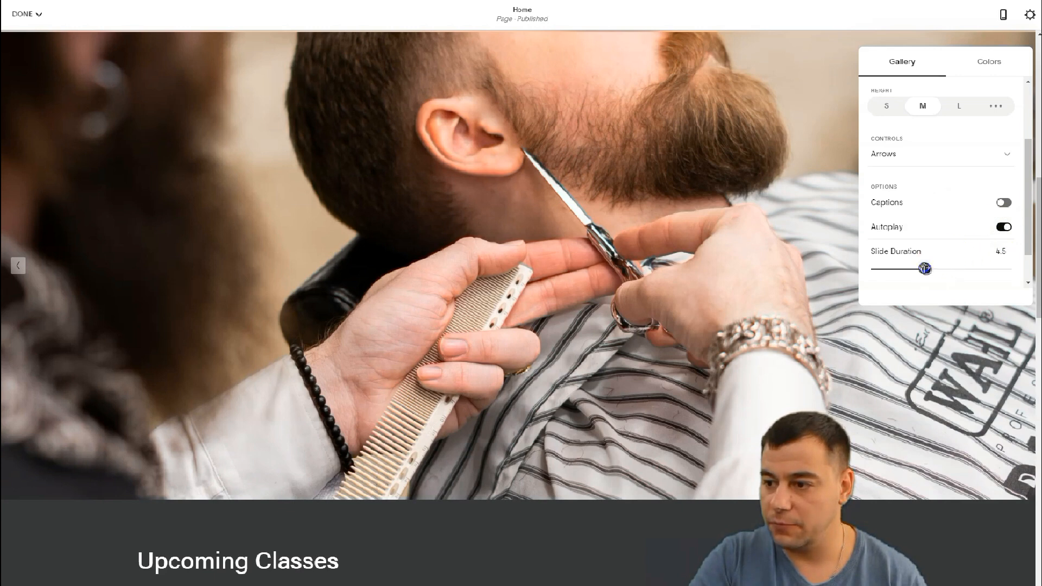
{"action": "scroll", "coordinate": [954, 217], "scroll_direction": "down", "scroll_amount": 1}
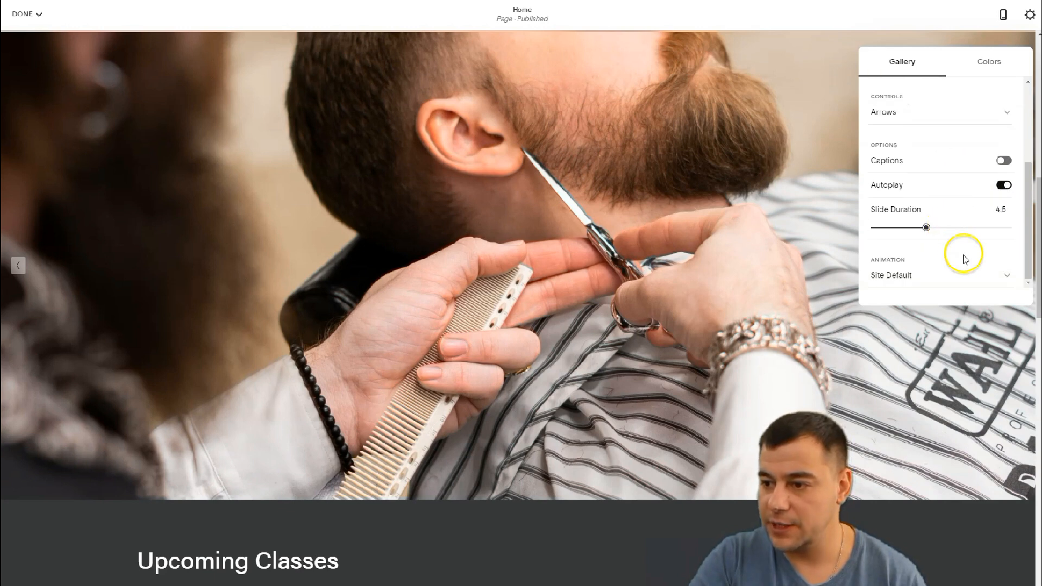
{"action": "left_click", "coordinate": [995, 274]}
{"action": "left_click", "coordinate": [688, 307]}
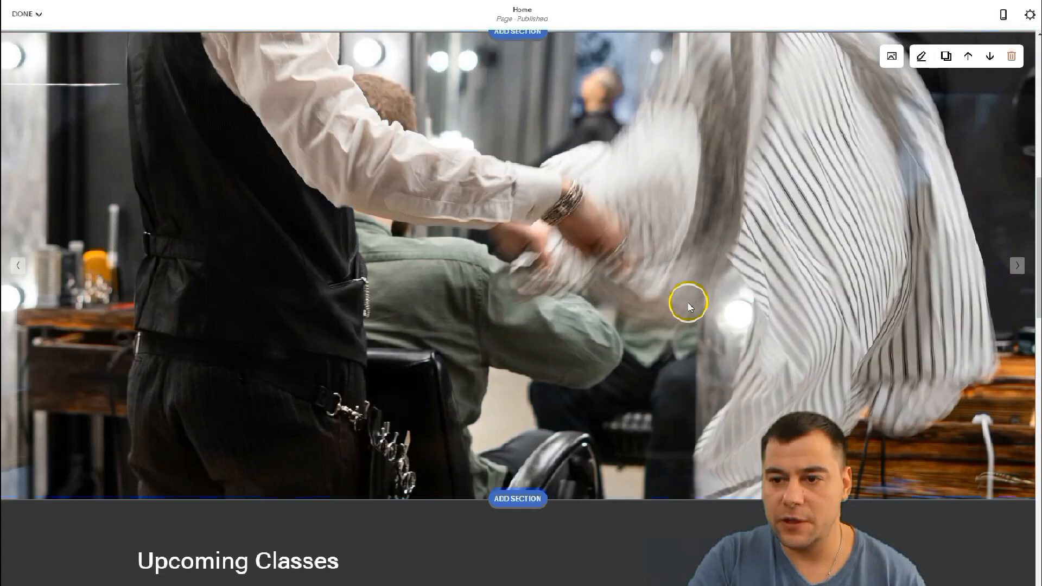
Review the photos in the slideshow gallery's image manager and close it.
{"action": "left_click", "coordinate": [892, 57]}
{"action": "left_click", "coordinate": [614, 237]}
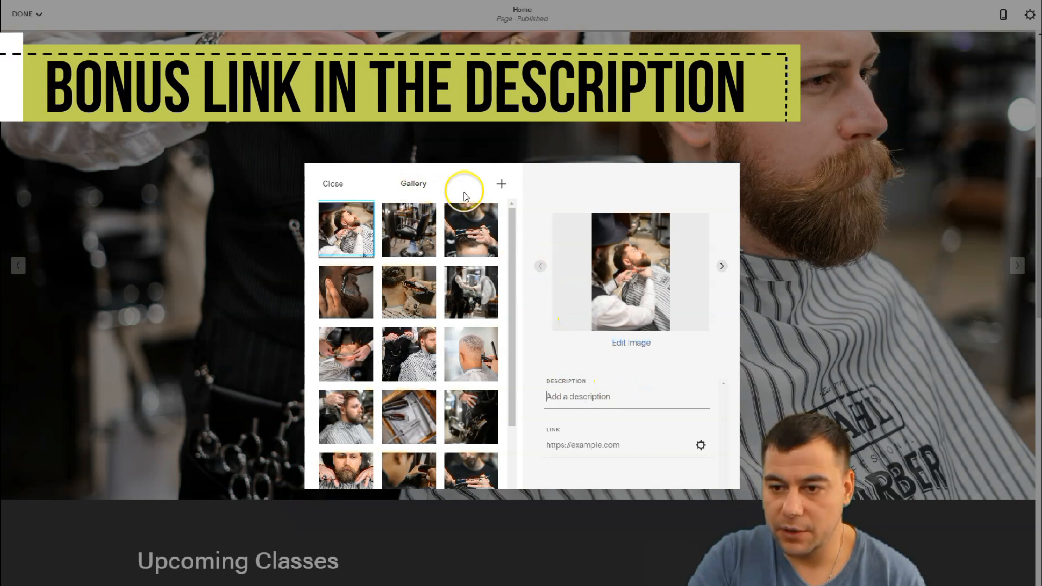
{"action": "left_click", "coordinate": [333, 183]}
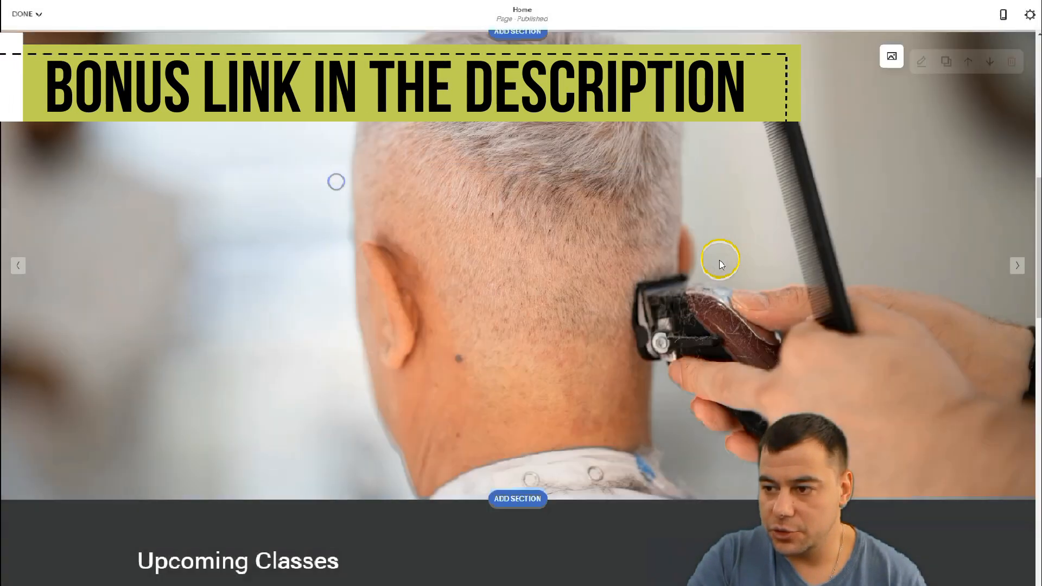
Delete the Upcoming Classes section below the slideshow gallery.
{"action": "scroll", "coordinate": [601, 292], "scroll_direction": "down", "scroll_amount": 5}
{"action": "scroll", "coordinate": [601, 292], "scroll_direction": "down", "scroll_amount": 2}
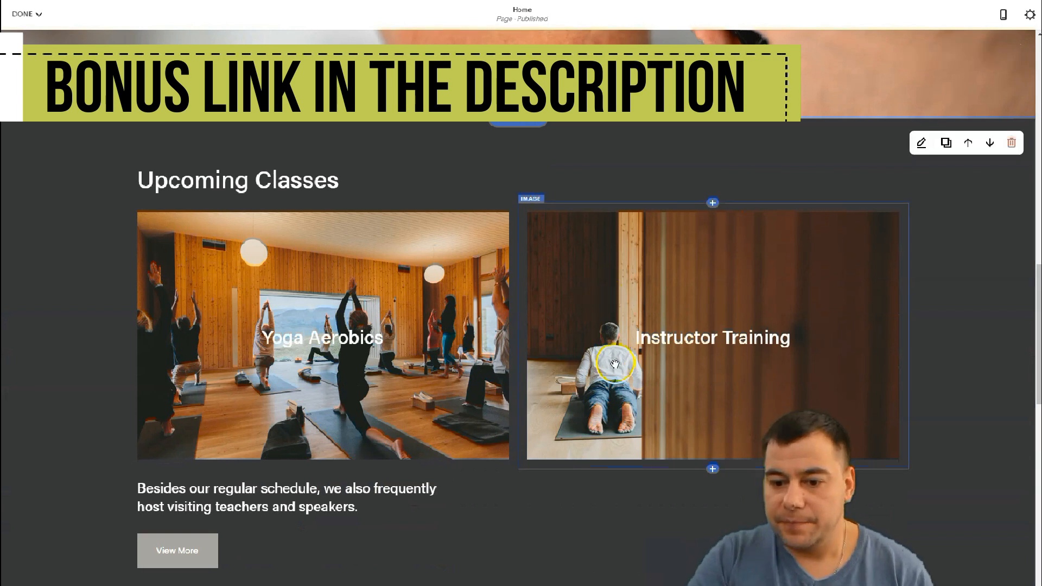
{"action": "mouse_move", "coordinate": [791, 160]}
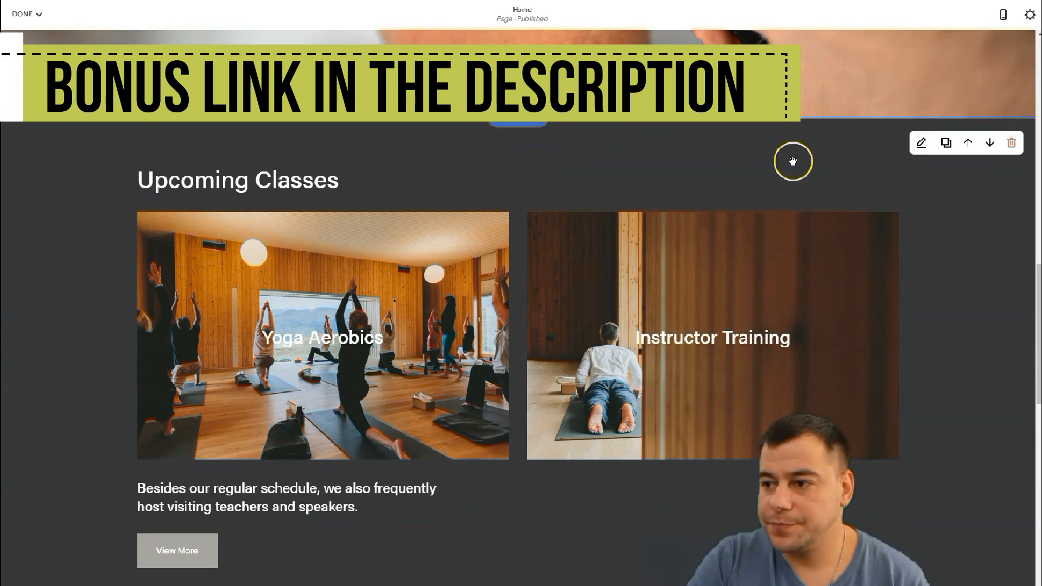
{"action": "left_click", "coordinate": [1012, 143]}
{"action": "left_click", "coordinate": [565, 359]}
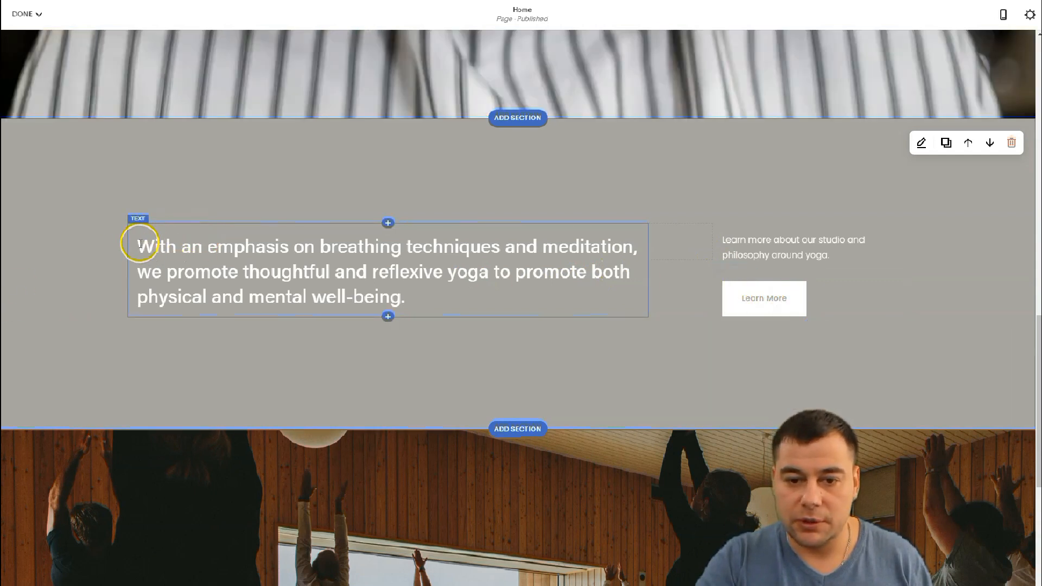
Replace the breathing techniques text with the passage starting "Our barbers are A1 specialists and artists" and format it as Heading 2.
{"action": "left_click_drag", "start_coordinate": [138, 244], "coordinate": [396, 304]}
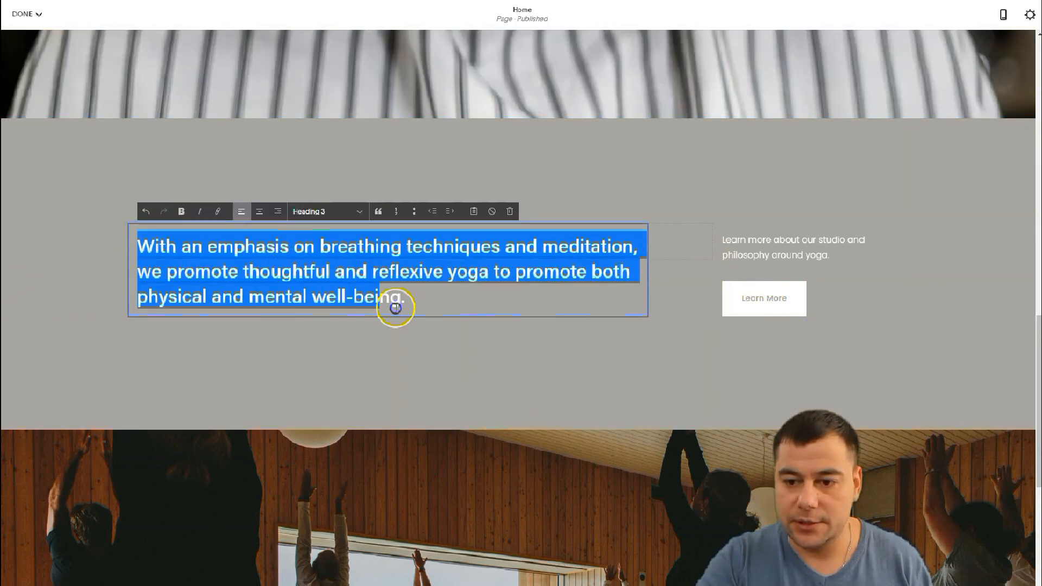
{"action": "type", "text": "Our barbers are AT specialists and artists who know how to combine all needed details to create manliness icon. Cosmetics we use – the best and was delivered all over the world. It helps us to honor 300-years old tradition of classic haircuts, beards and saving."}
{"action": "left_click", "coordinate": [342, 232]}
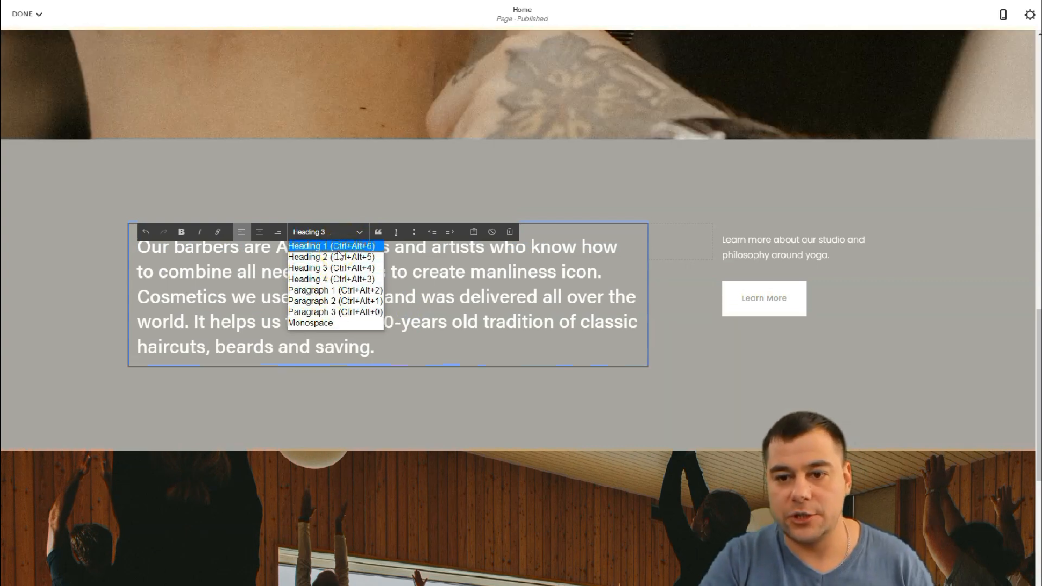
{"action": "left_click", "coordinate": [322, 248]}
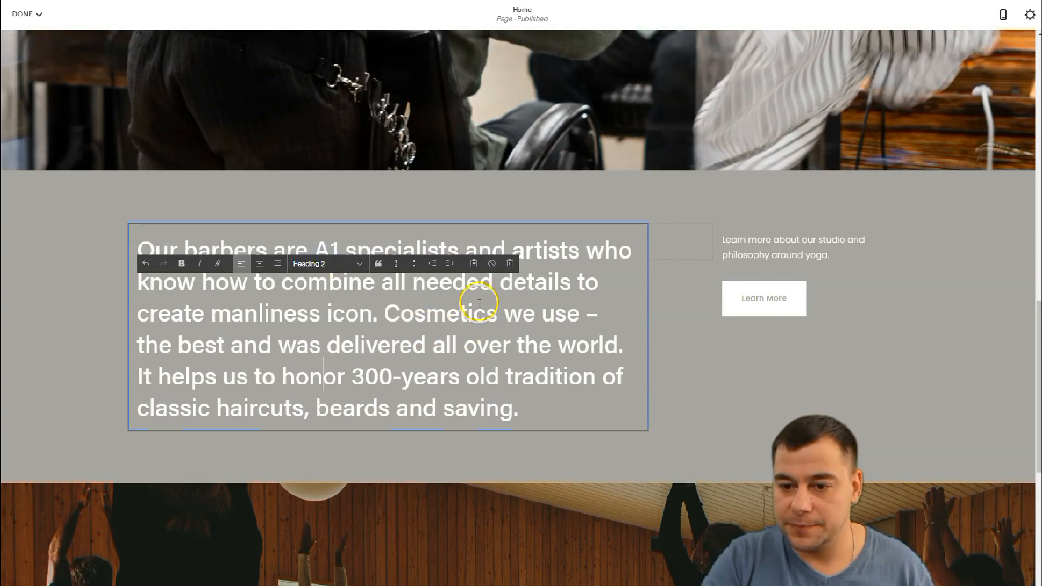
Try centre and right alignment on the barbers text and restore left alignment.
{"action": "left_click", "coordinate": [260, 265]}
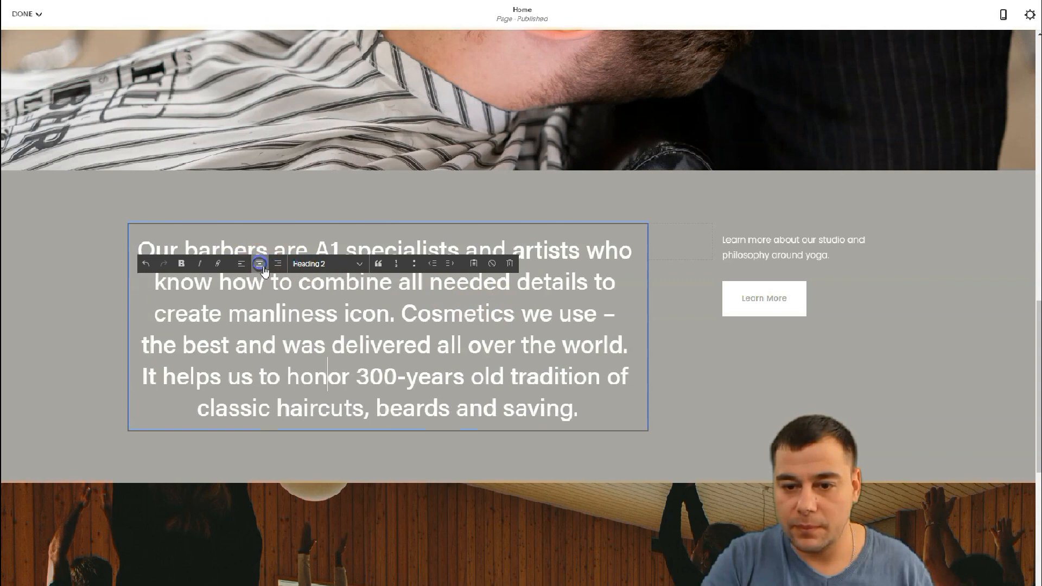
{"action": "left_click", "coordinate": [277, 267]}
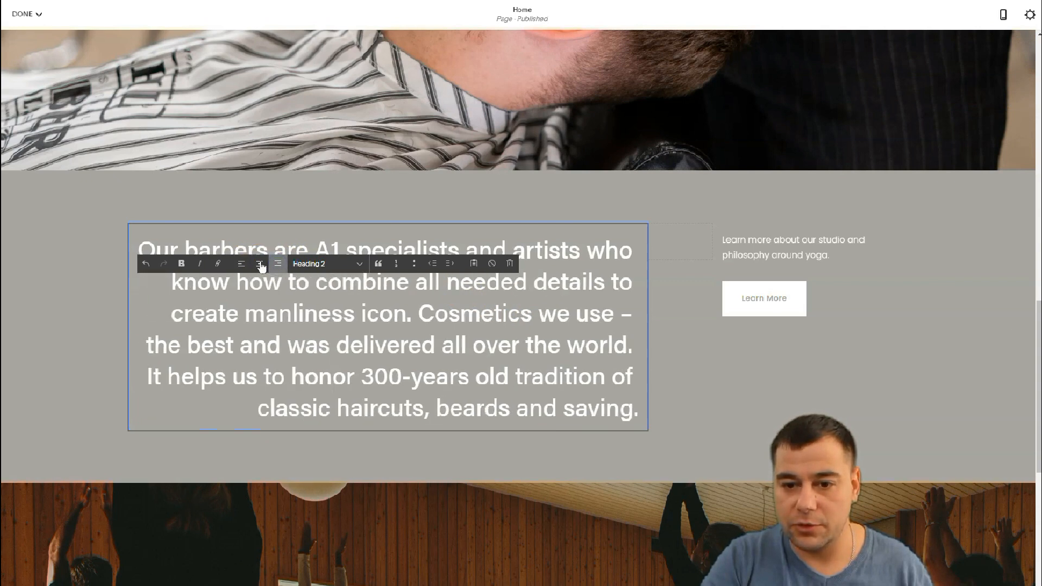
{"action": "left_click", "coordinate": [260, 264]}
{"action": "left_click", "coordinate": [241, 264]}
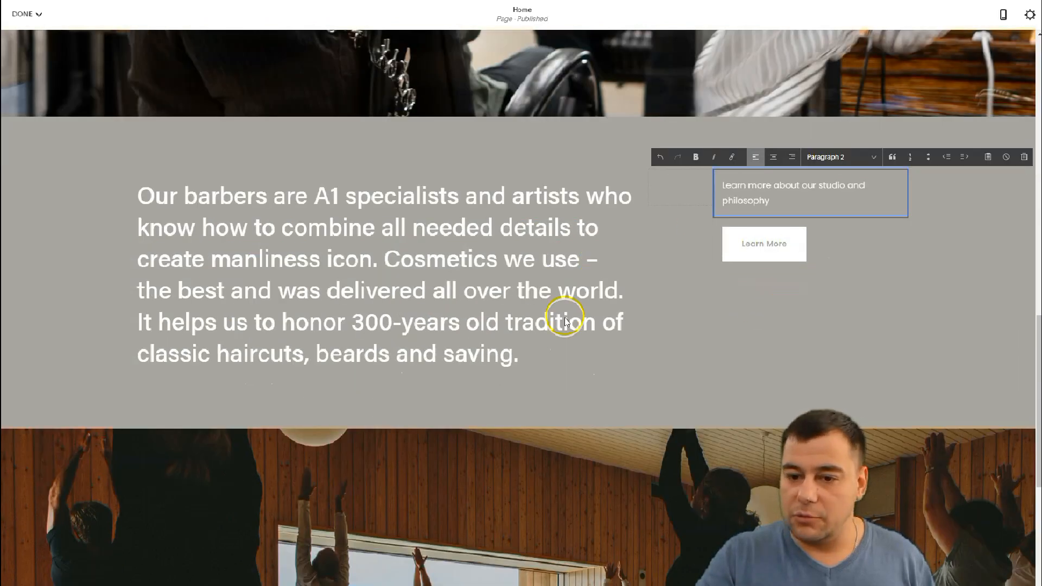
Change the Learn More button's text to "Book Now".
{"action": "left_click", "coordinate": [752, 246]}
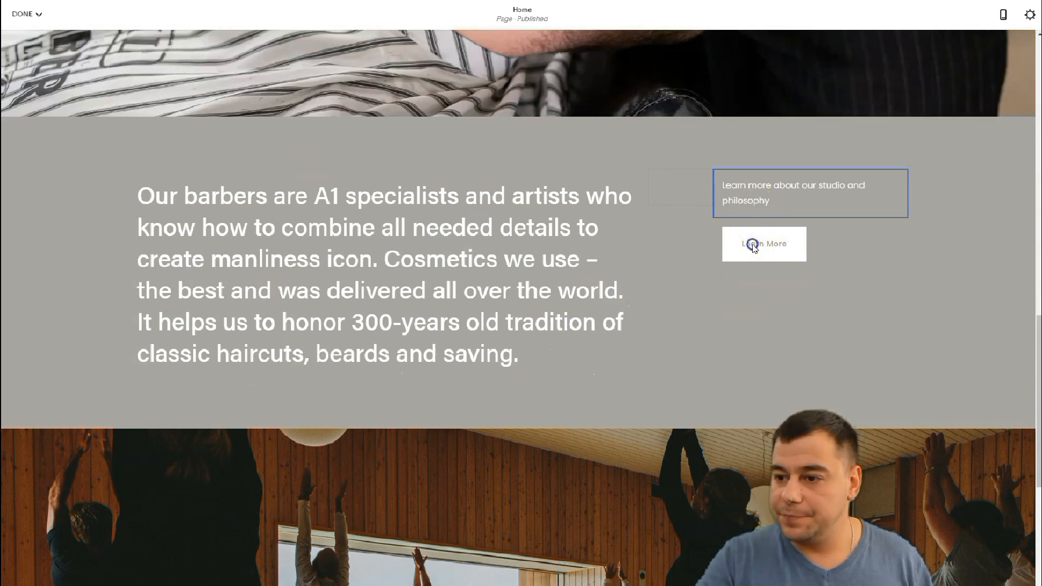
{"action": "left_click", "coordinate": [727, 215]}
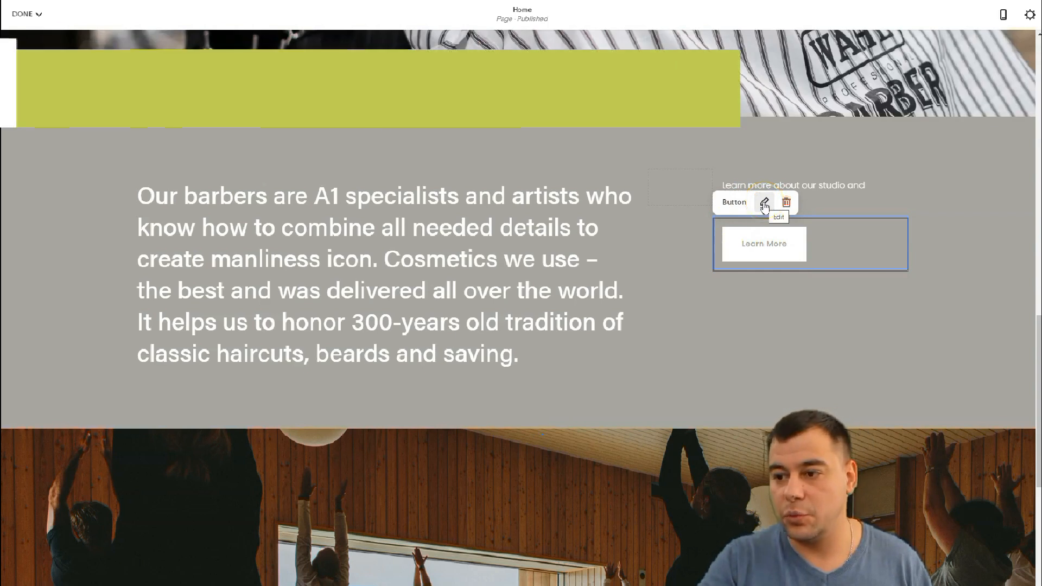
{"action": "left_click", "coordinate": [764, 203]}
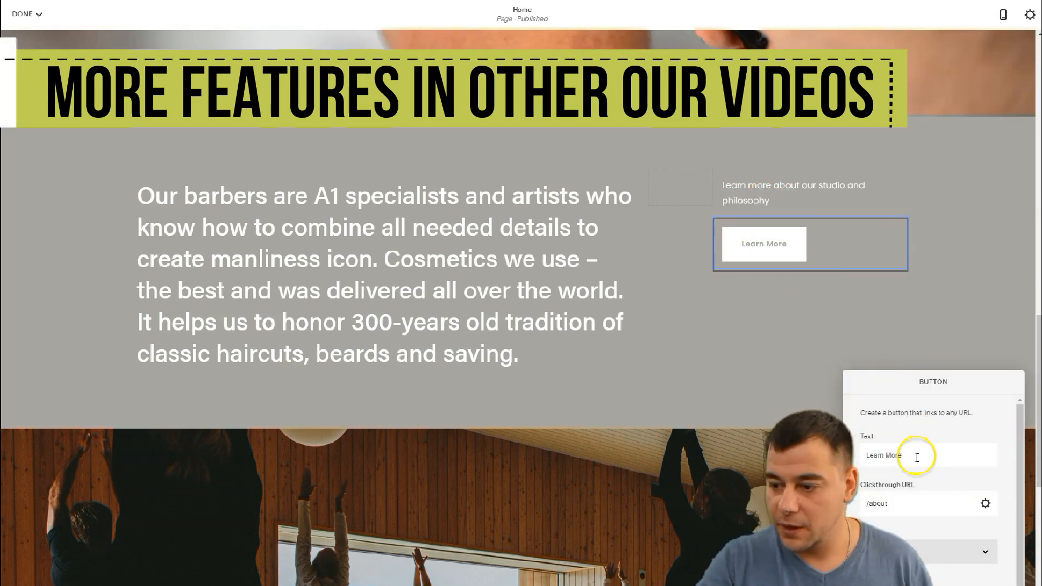
{"action": "left_click_drag", "start_coordinate": [927, 458], "coordinate": [869, 459]}
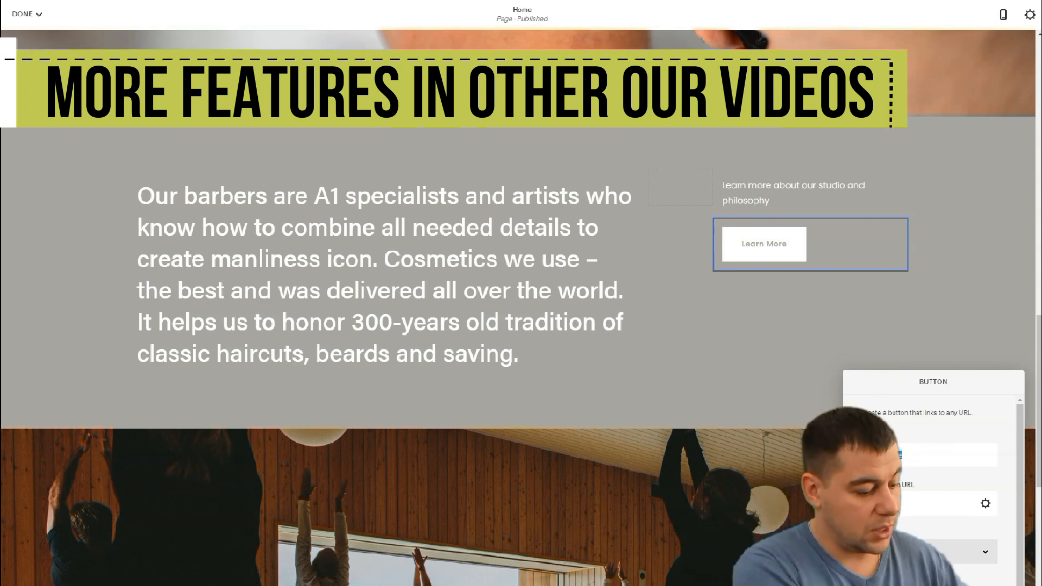
{"action": "type", "text": "Book"}
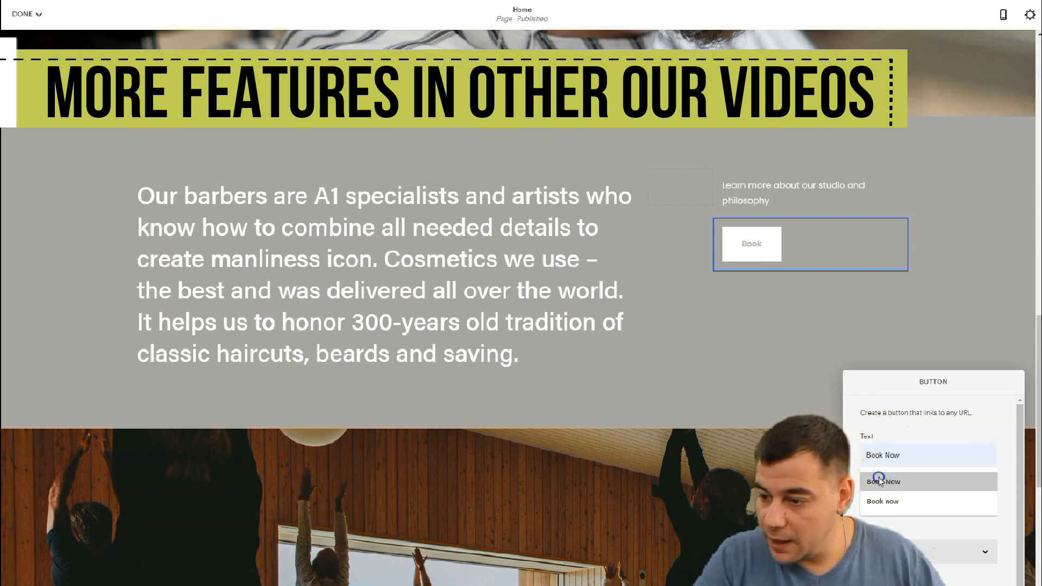
{"action": "left_click", "coordinate": [880, 477]}
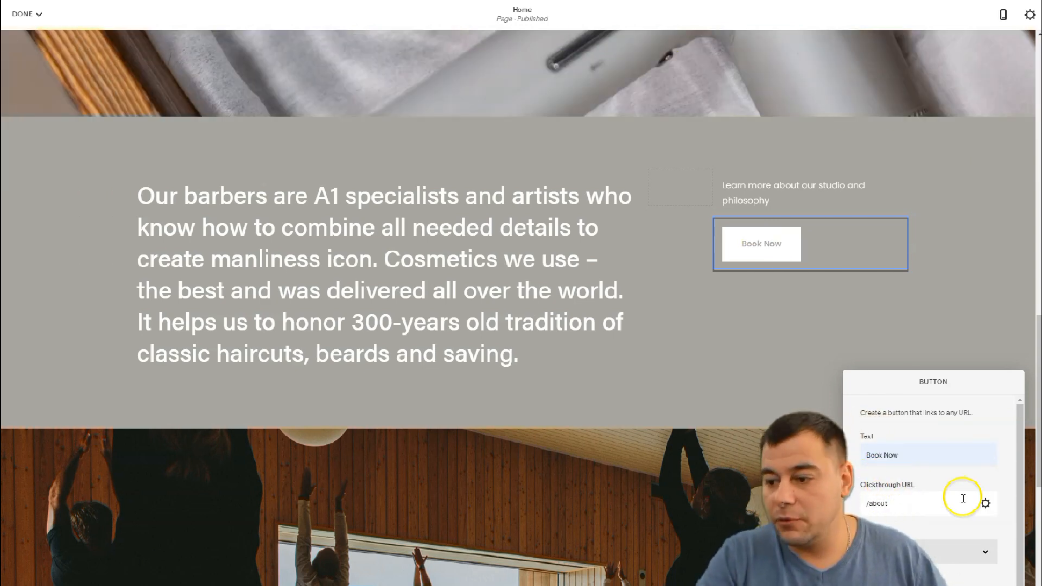
Examine the link types available for the Book Now button, including Page and Phone, and leave its link as it is.
{"action": "left_click", "coordinate": [986, 505]}
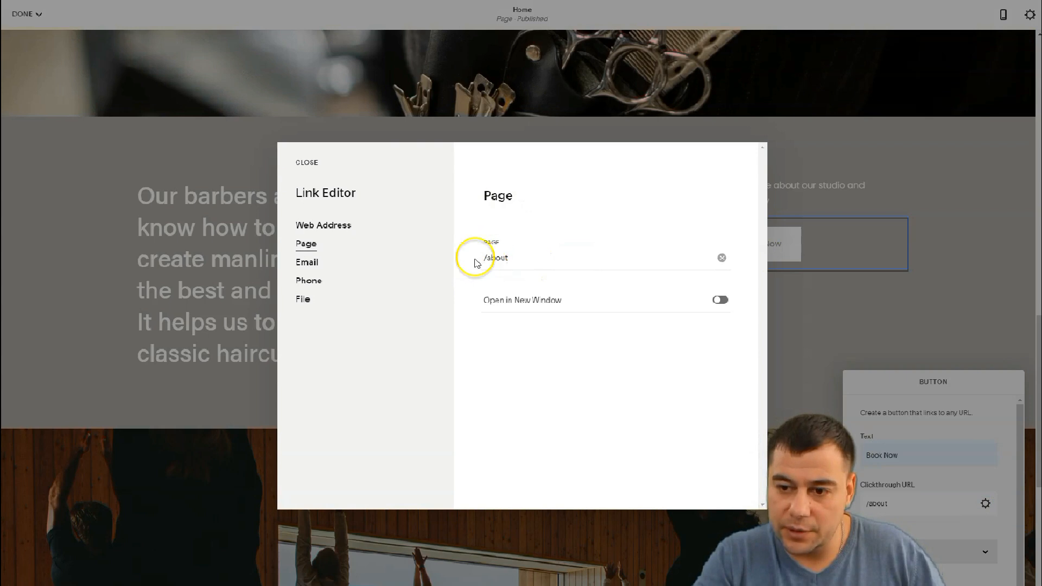
{"action": "left_click", "coordinate": [305, 281]}
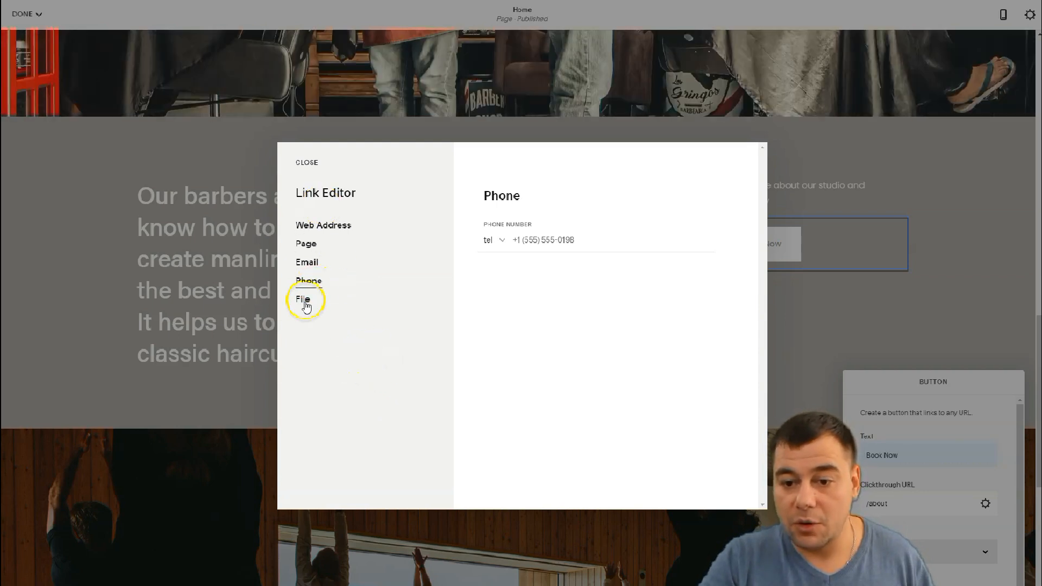
{"action": "left_click", "coordinate": [300, 164]}
{"action": "left_click", "coordinate": [726, 368]}
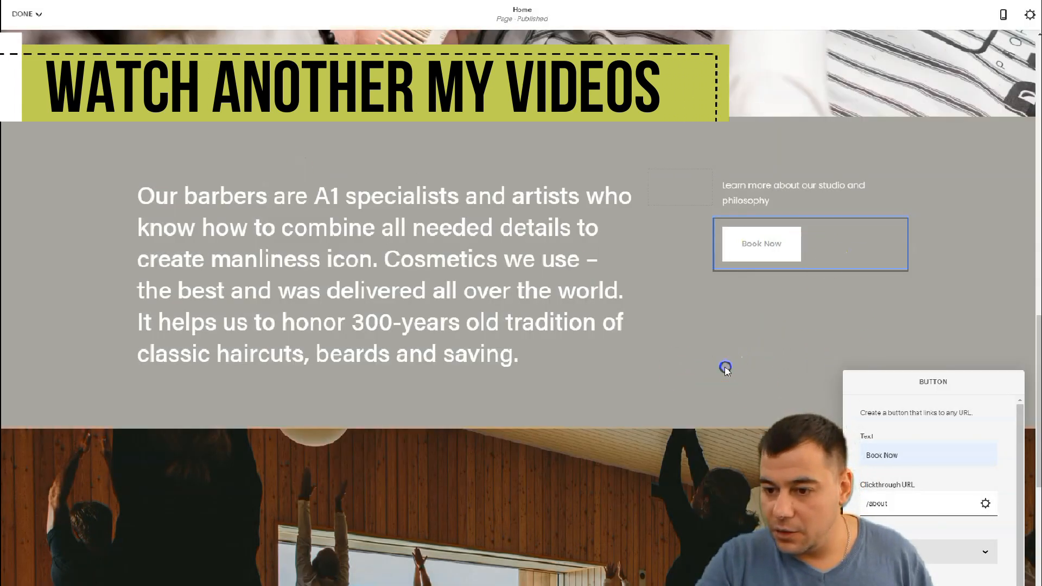
Check which color theme the hero section uses.
{"action": "scroll", "coordinate": [643, 166], "scroll_direction": "up", "scroll_amount": 10}
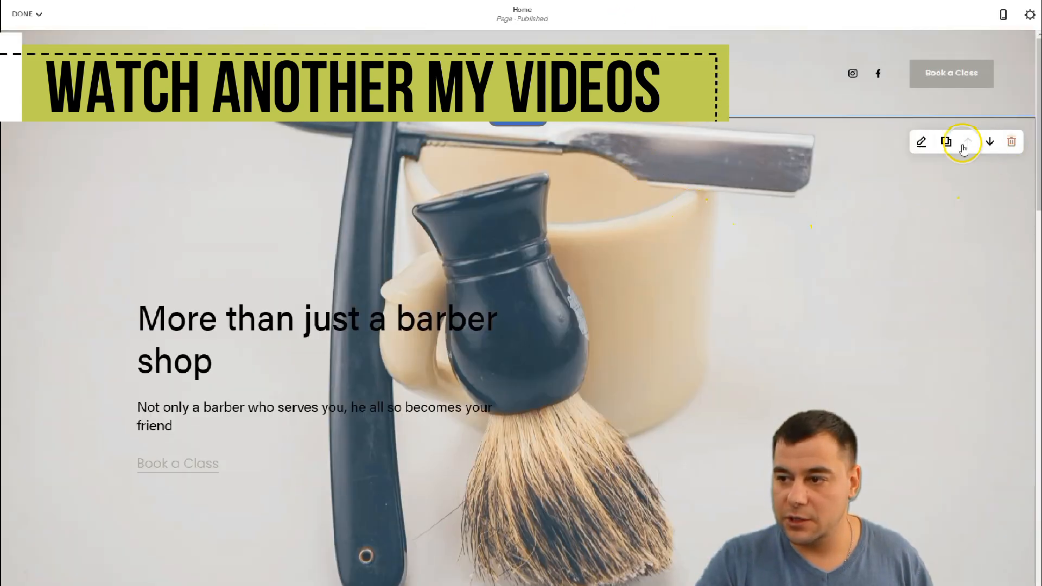
{"action": "left_click", "coordinate": [926, 144]}
{"action": "left_click", "coordinate": [997, 147]}
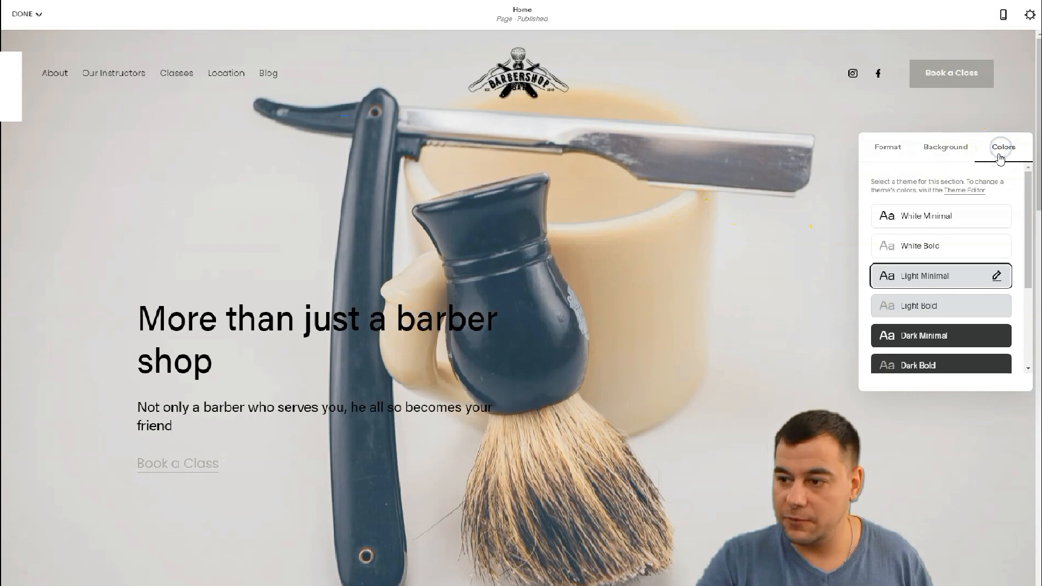
{"action": "left_click", "coordinate": [836, 288]}
Apply the Light Minimal color theme to the section with the barbers text.
{"action": "scroll", "coordinate": [782, 369], "scroll_direction": "down", "scroll_amount": 10}
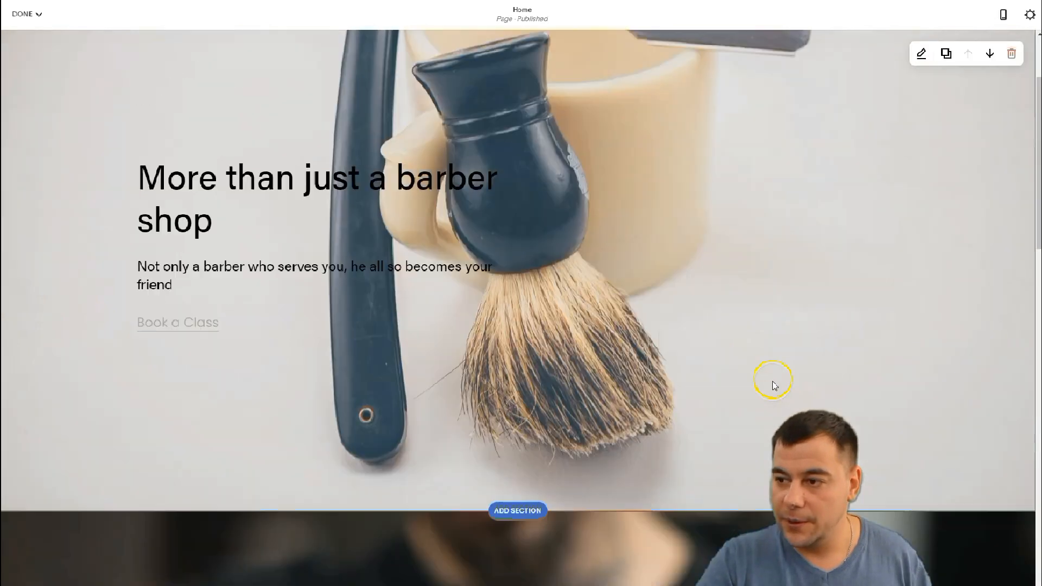
{"action": "scroll", "coordinate": [792, 356], "scroll_direction": "down", "scroll_amount": 5}
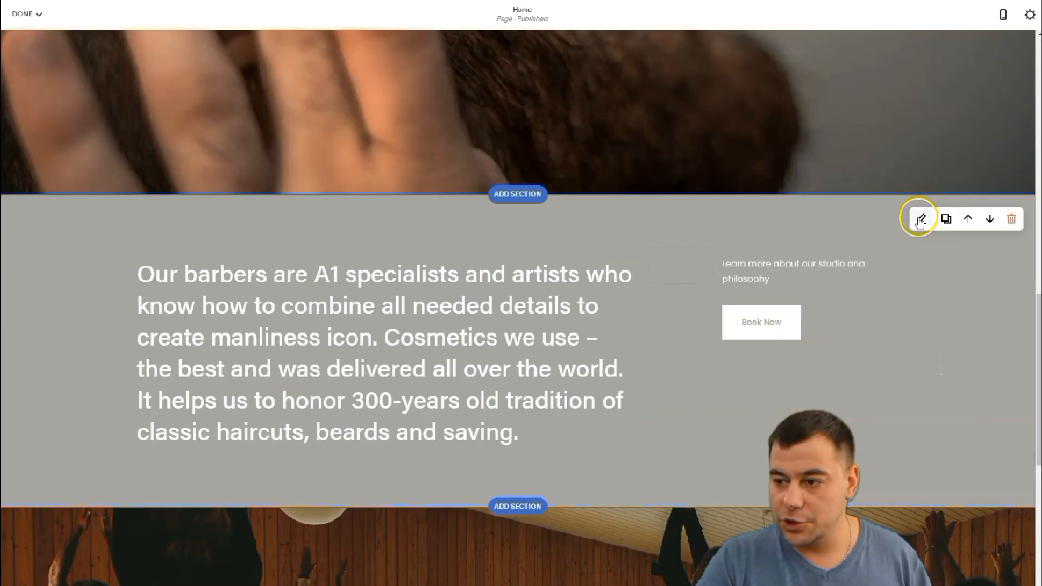
{"action": "left_click", "coordinate": [920, 219]}
{"action": "left_click", "coordinate": [1003, 225]}
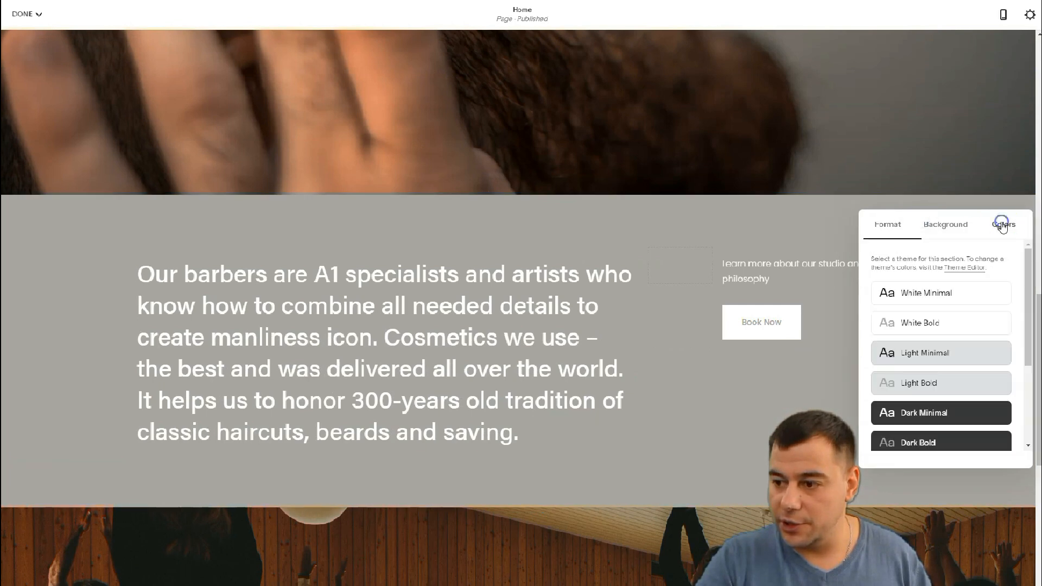
{"action": "left_click", "coordinate": [917, 360]}
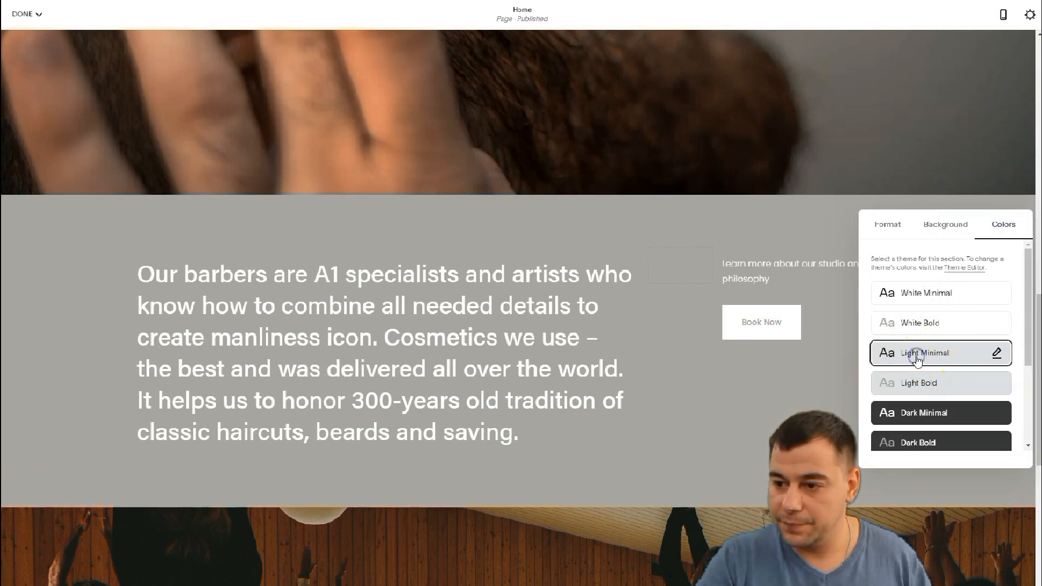
Replace the newsletter section's yoga background with the barber tools photo and set the section height to L.
{"action": "scroll", "coordinate": [635, 400], "scroll_direction": "down", "scroll_amount": 5}
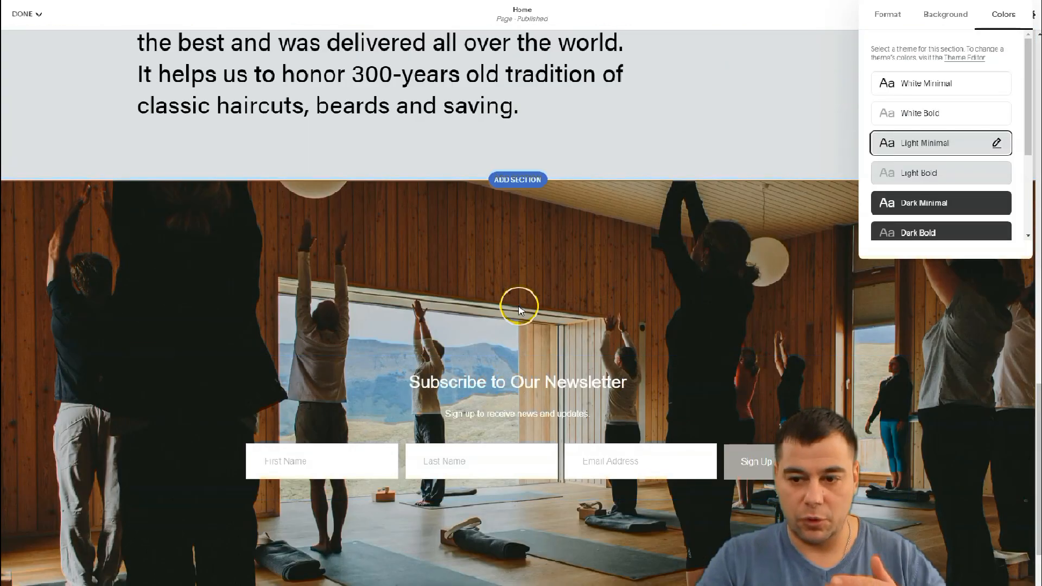
{"action": "scroll", "coordinate": [528, 292], "scroll_direction": "down", "scroll_amount": 3}
{"action": "left_click", "coordinate": [529, 292]}
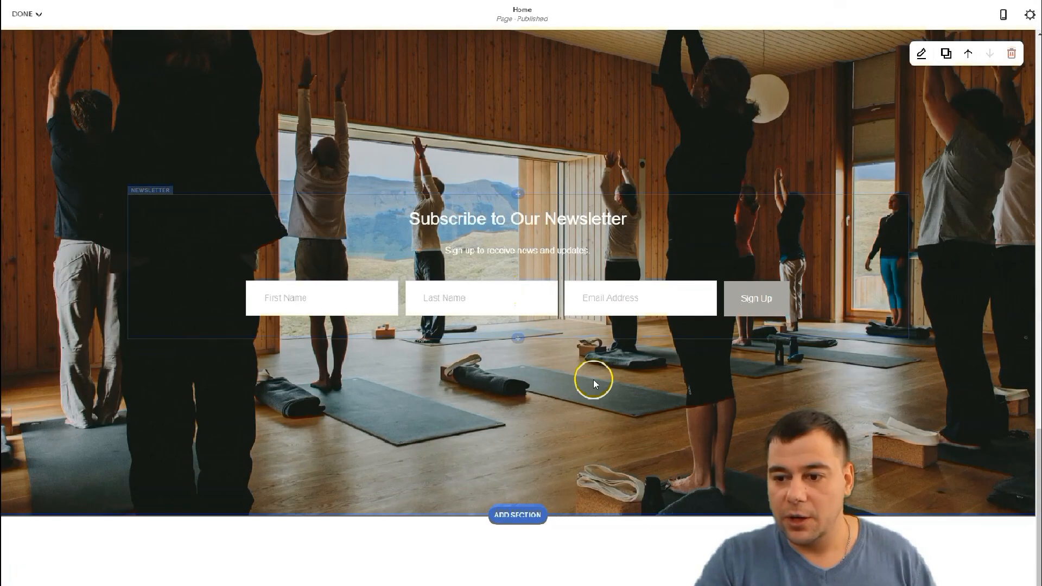
{"action": "scroll", "coordinate": [627, 382], "scroll_direction": "up", "scroll_amount": 2}
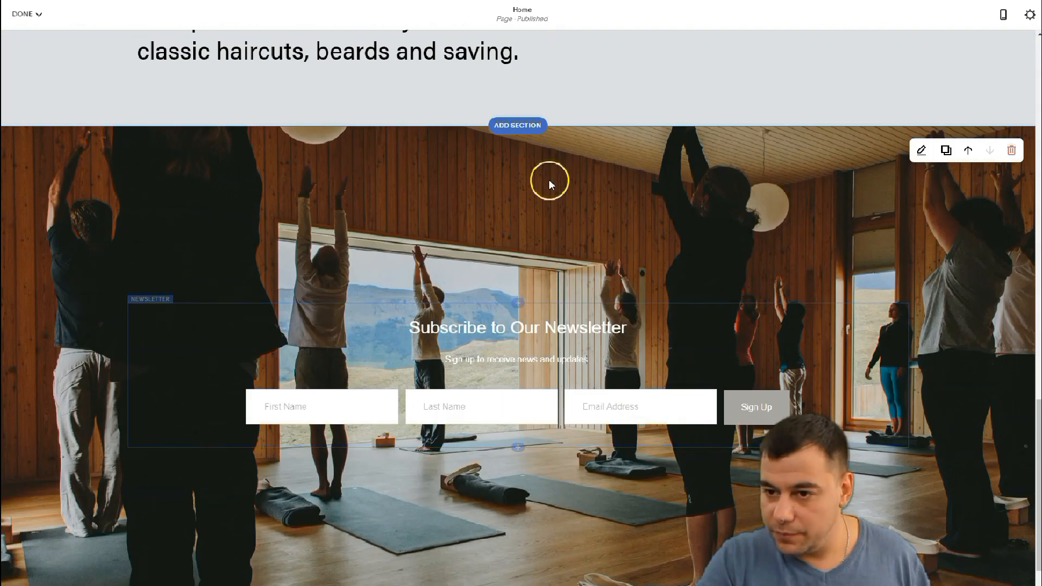
{"action": "left_click", "coordinate": [924, 151]}
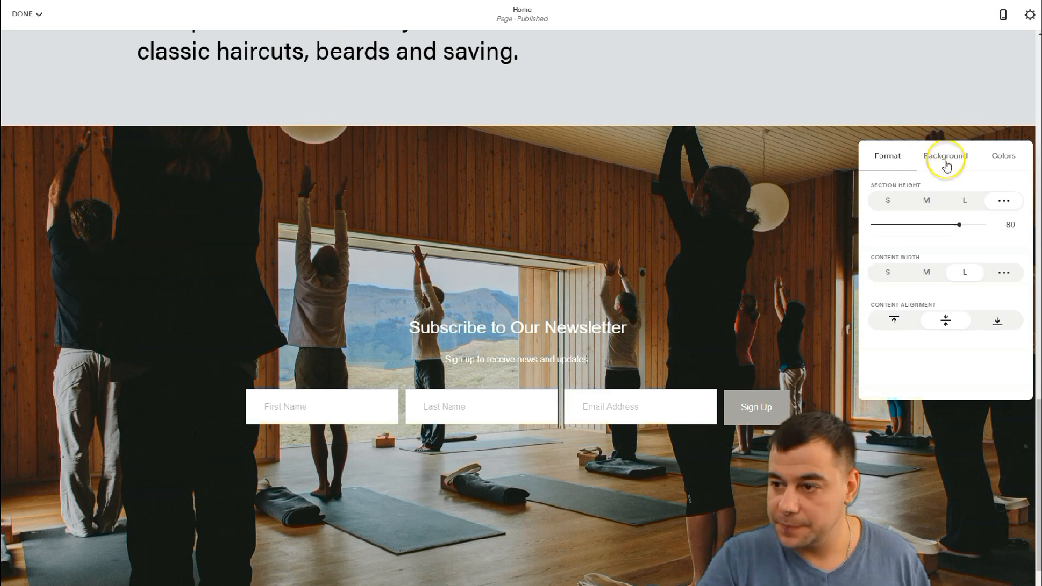
{"action": "left_click", "coordinate": [946, 156]}
{"action": "left_click", "coordinate": [1004, 333]}
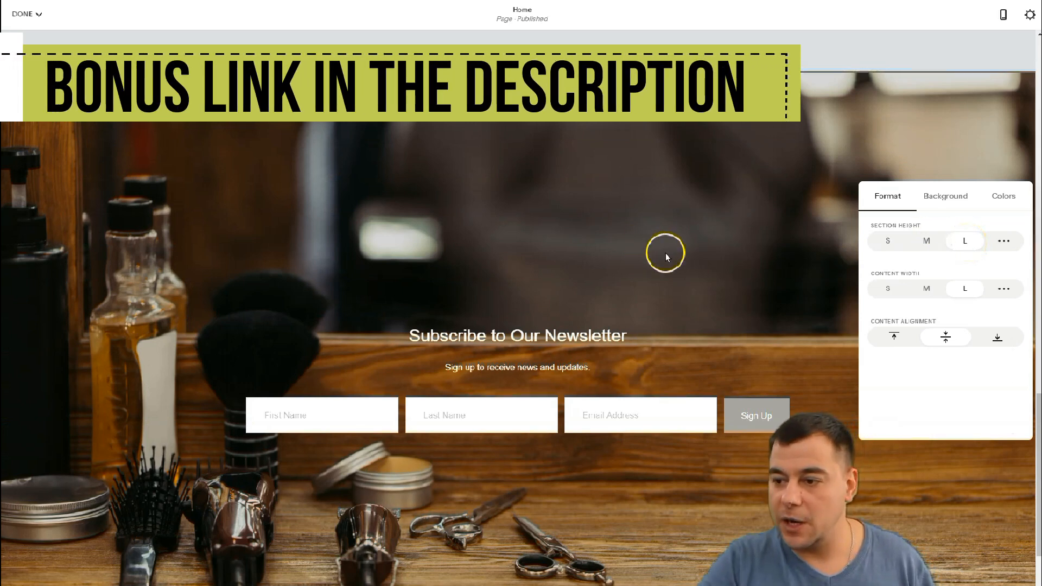
Set the newsletter section's height to M.
{"action": "scroll", "coordinate": [543, 328], "scroll_direction": "down", "scroll_amount": 3}
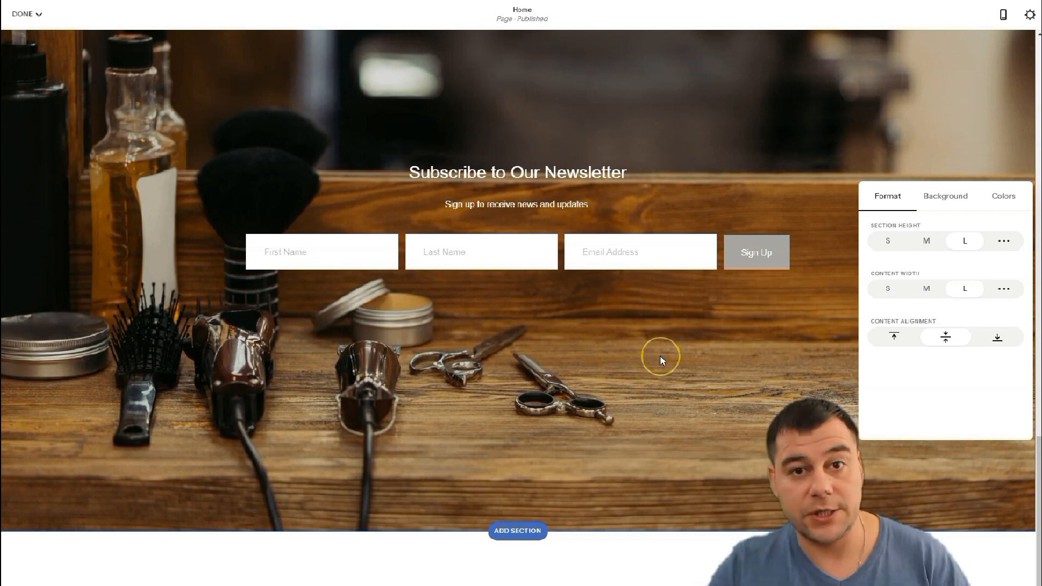
{"action": "left_click", "coordinate": [927, 242]}
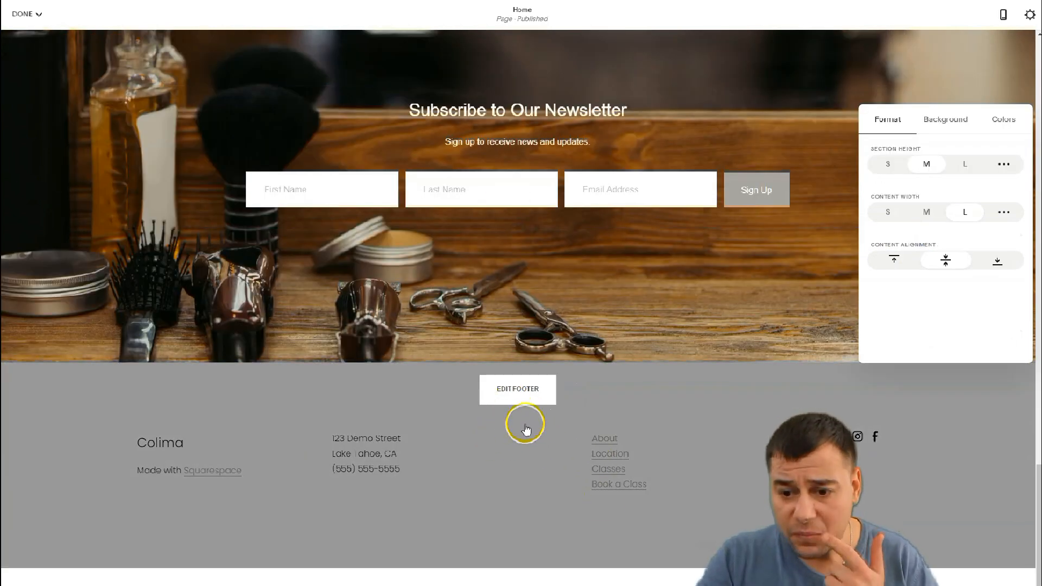
Apply the Light Minimal color theme to the site footer and finish editing the page.
{"action": "left_click", "coordinate": [521, 389]}
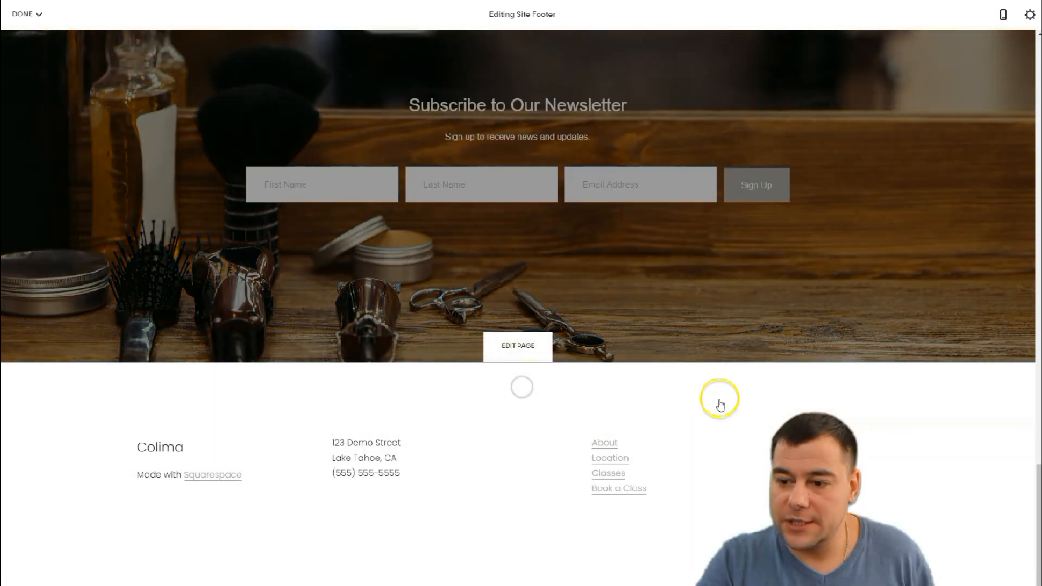
{"action": "left_click", "coordinate": [920, 386]}
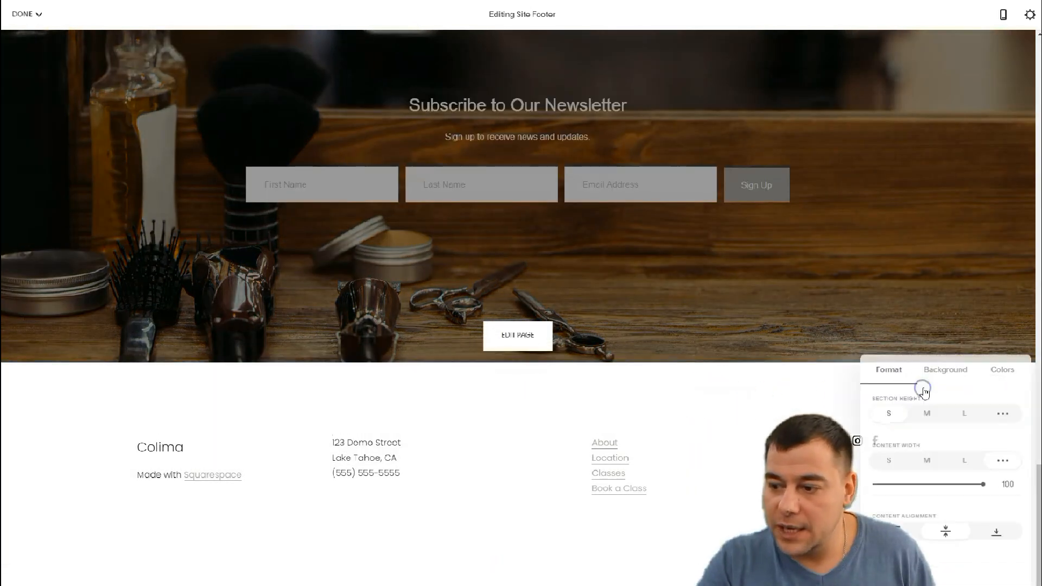
{"action": "left_click", "coordinate": [997, 372]}
{"action": "left_click", "coordinate": [919, 494]}
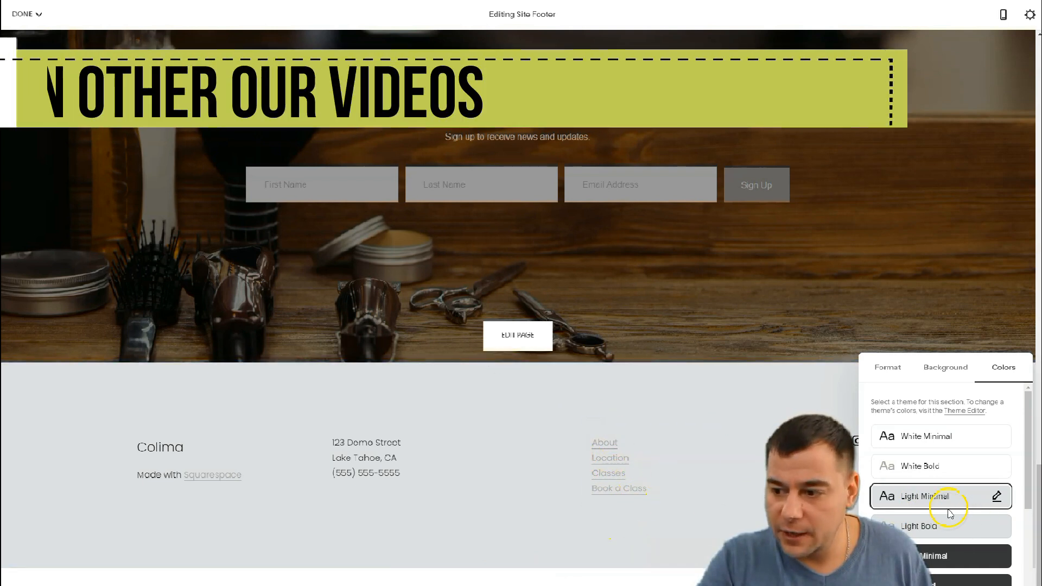
{"action": "left_click", "coordinate": [887, 367]}
{"action": "left_click", "coordinate": [806, 402]}
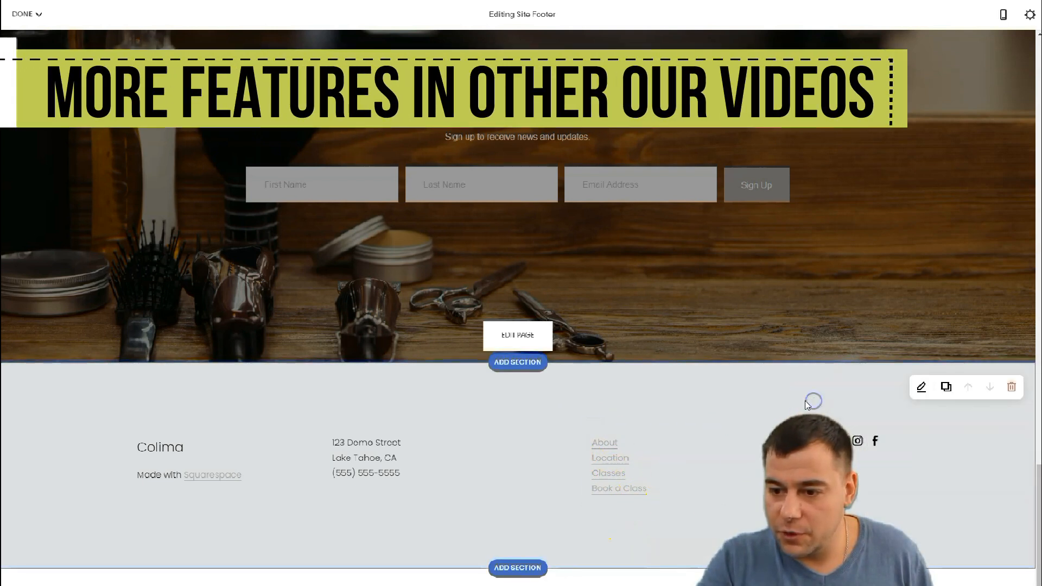
{"action": "scroll", "coordinate": [451, 391], "scroll_direction": "up", "scroll_amount": 20}
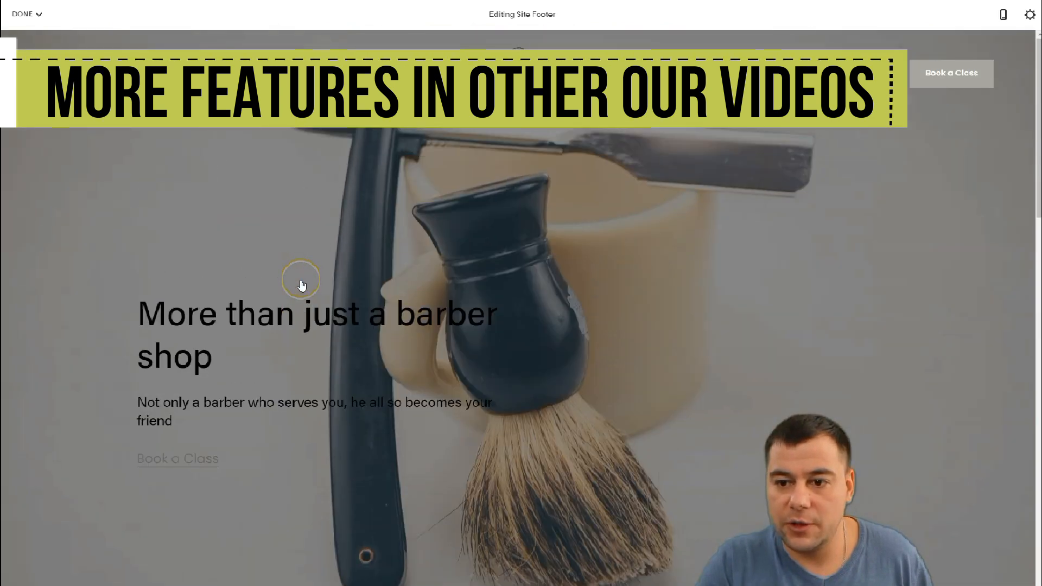
{"action": "left_click", "coordinate": [22, 13]}
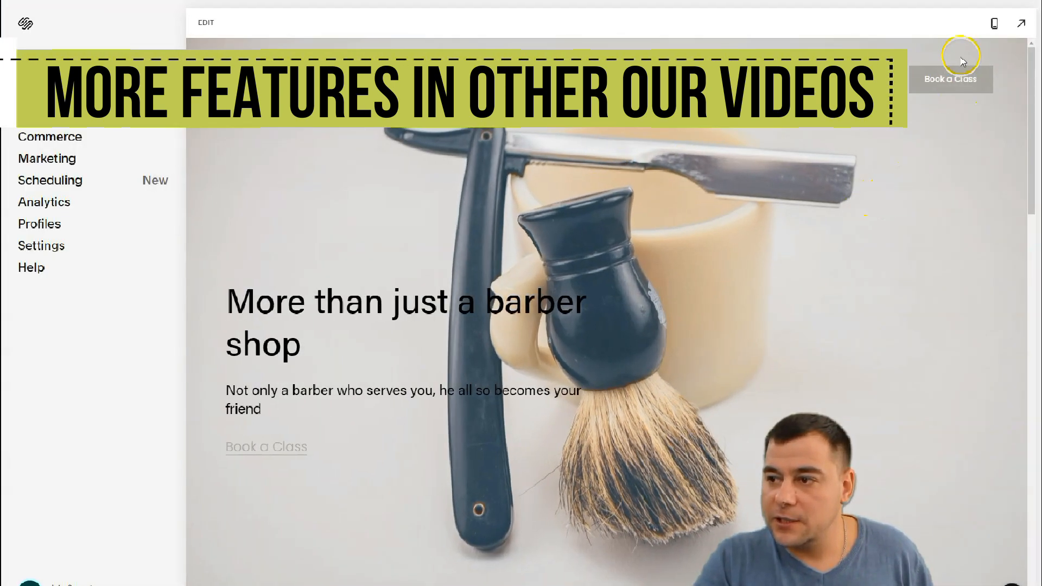
Examine the home page in the mobile preview from the hero to the footer, and return to the desktop view.
{"action": "left_click", "coordinate": [995, 28]}
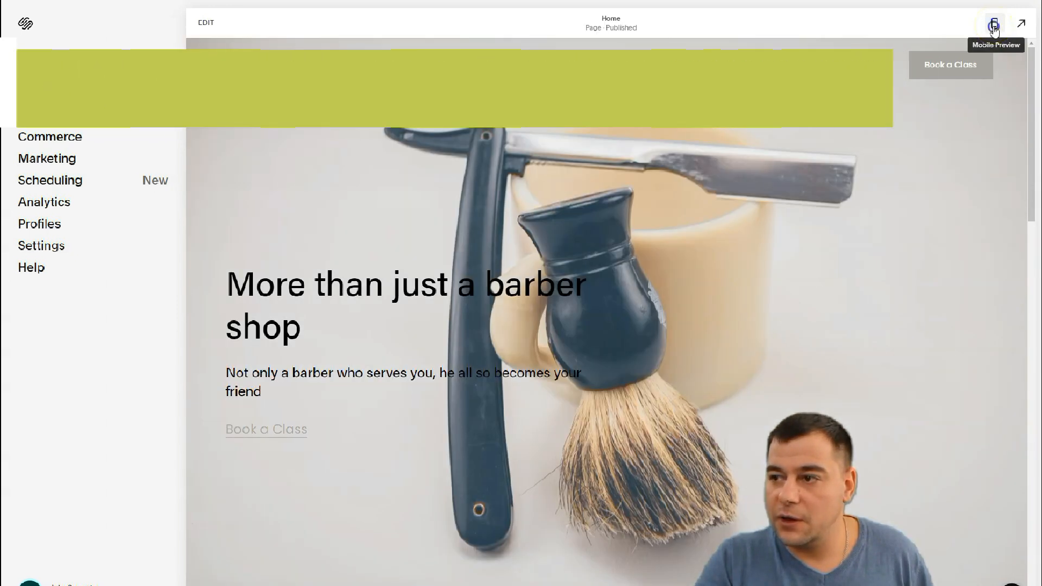
{"action": "left_click", "coordinate": [994, 25]}
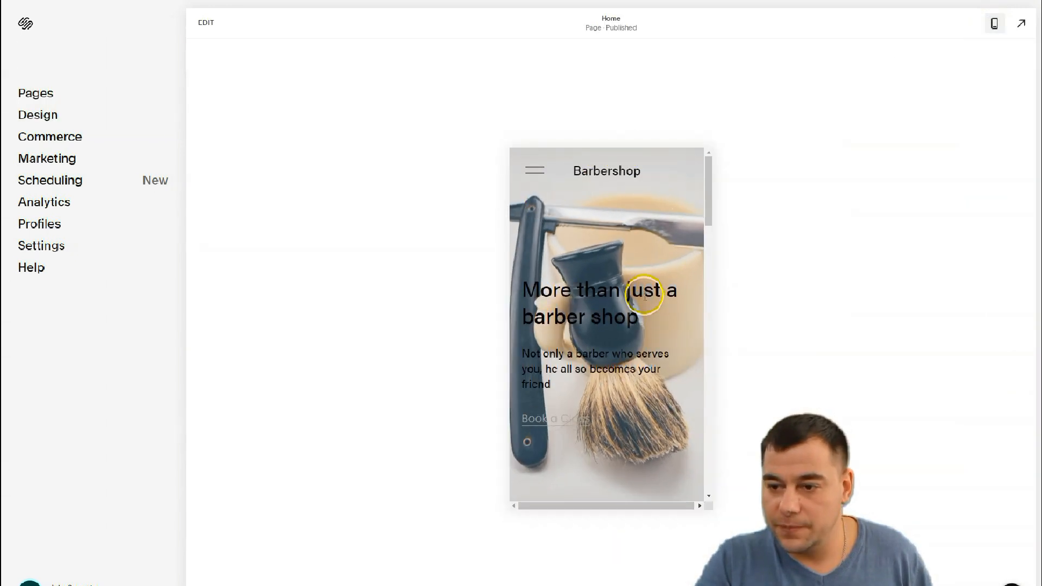
{"action": "scroll", "coordinate": [645, 296], "scroll_direction": "down", "scroll_amount": 5}
{"action": "scroll", "coordinate": [644, 295], "scroll_direction": "down", "scroll_amount": 4}
{"action": "scroll", "coordinate": [644, 291], "scroll_direction": "up", "scroll_amount": 2}
{"action": "scroll", "coordinate": [644, 289], "scroll_direction": "down", "scroll_amount": 1}
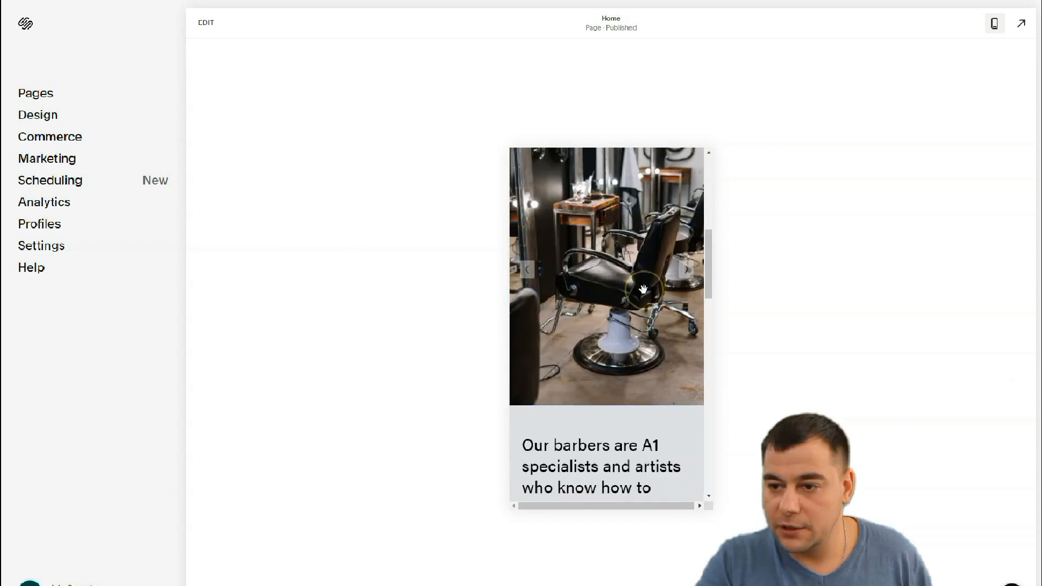
{"action": "scroll", "coordinate": [643, 289], "scroll_direction": "down", "scroll_amount": 6}
{"action": "scroll", "coordinate": [645, 291], "scroll_direction": "up", "scroll_amount": 2}
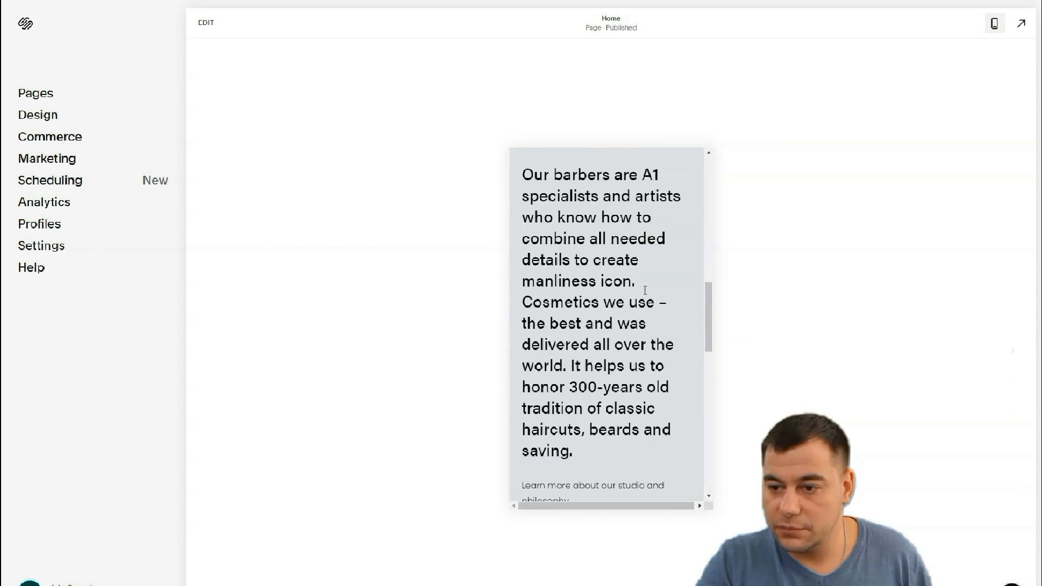
{"action": "scroll", "coordinate": [645, 290], "scroll_direction": "down", "scroll_amount": 10}
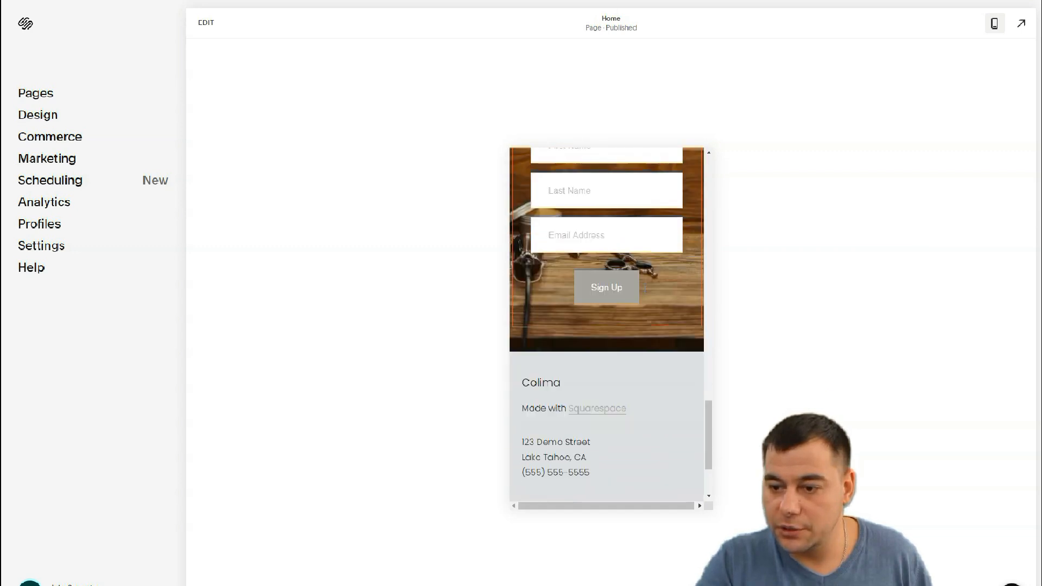
{"action": "scroll", "coordinate": [645, 290], "scroll_direction": "down", "scroll_amount": 2}
{"action": "scroll", "coordinate": [645, 290], "scroll_direction": "up", "scroll_amount": 7}
{"action": "left_click", "coordinate": [688, 280]}
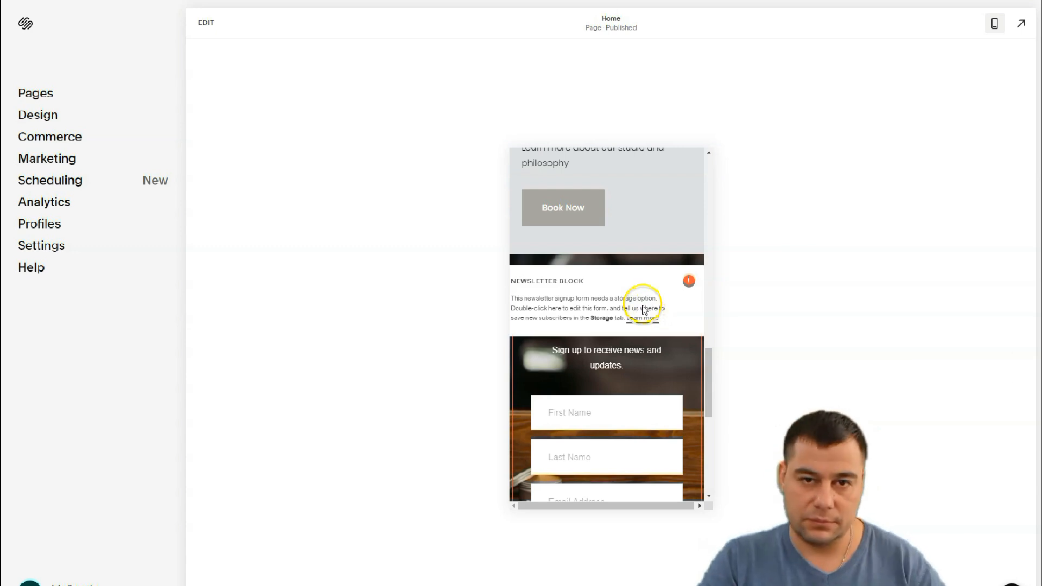
{"action": "scroll", "coordinate": [651, 272], "scroll_direction": "down", "scroll_amount": 6}
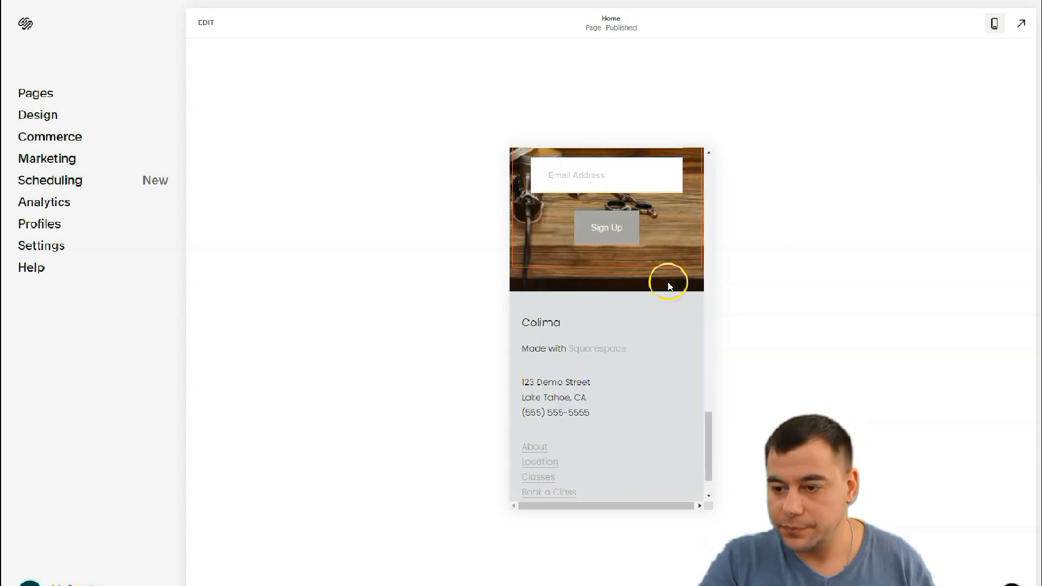
{"action": "scroll", "coordinate": [668, 294], "scroll_direction": "up", "scroll_amount": 15}
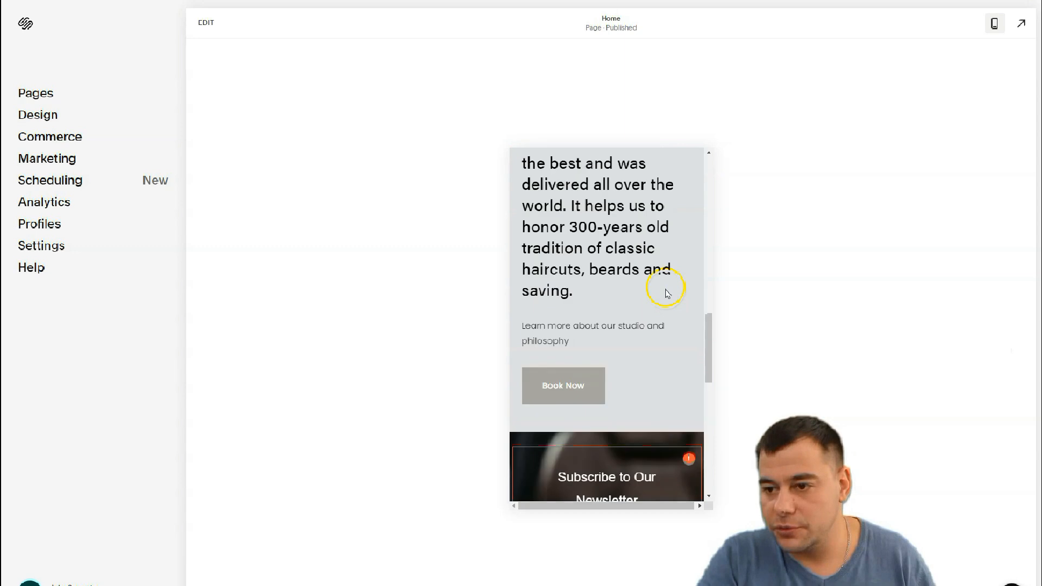
{"action": "scroll", "coordinate": [665, 288], "scroll_direction": "up", "scroll_amount": 4}
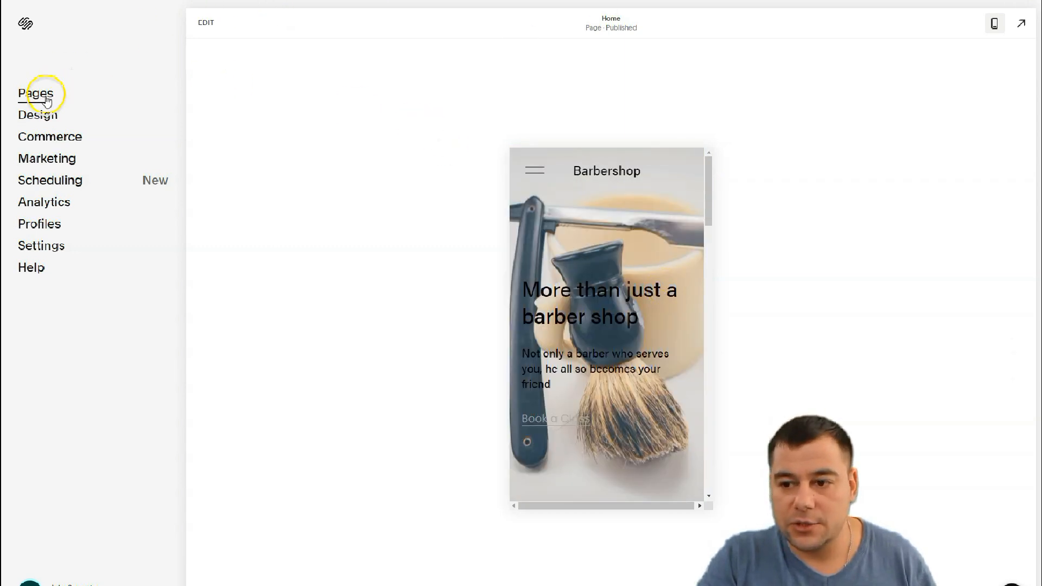
{"action": "left_click", "coordinate": [995, 23]}
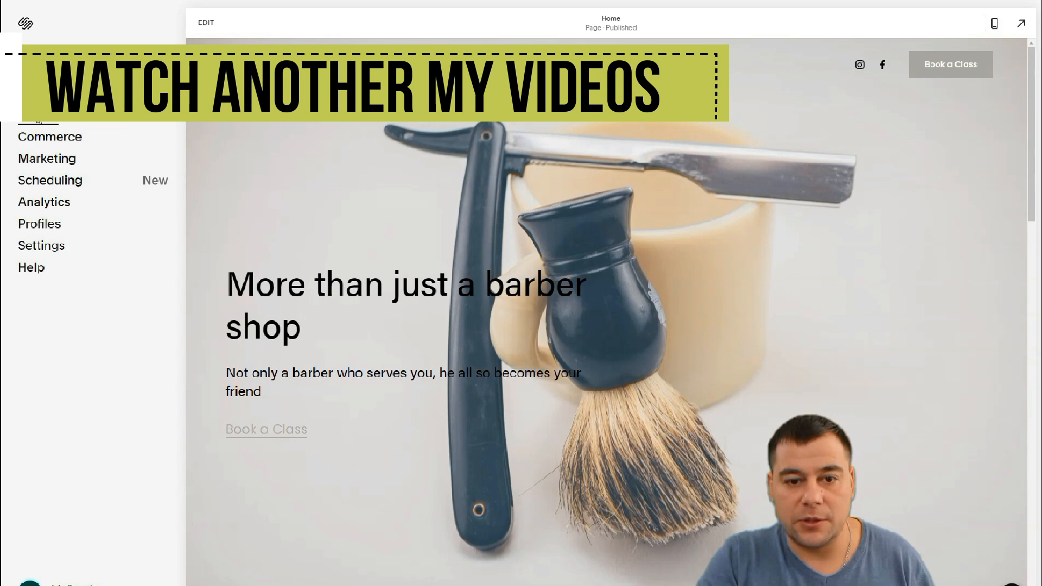
Open the choice of font packs in the site's design settings.
{"action": "left_click", "coordinate": [39, 117]}
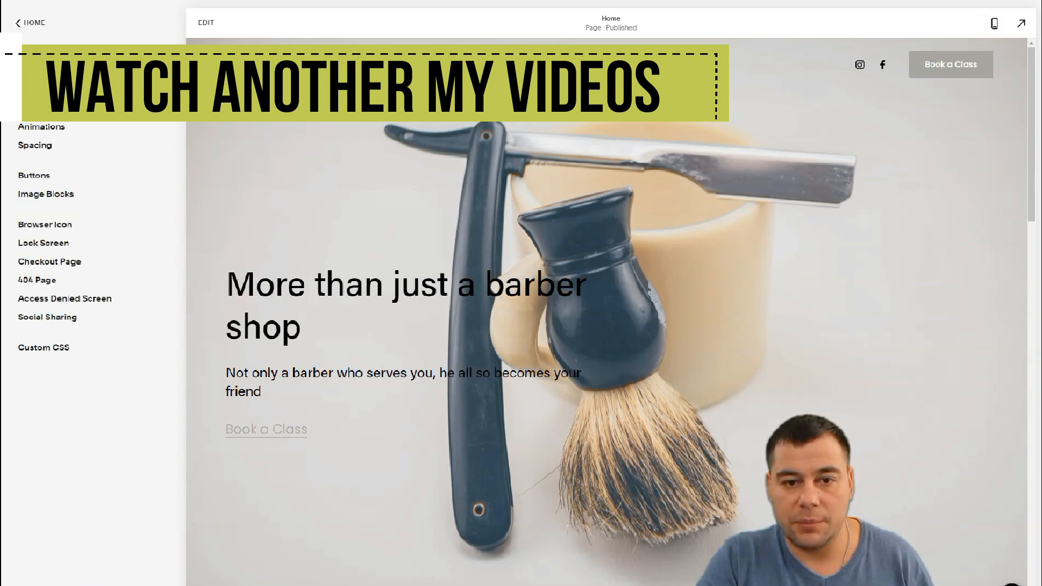
{"action": "left_click", "coordinate": [29, 90]}
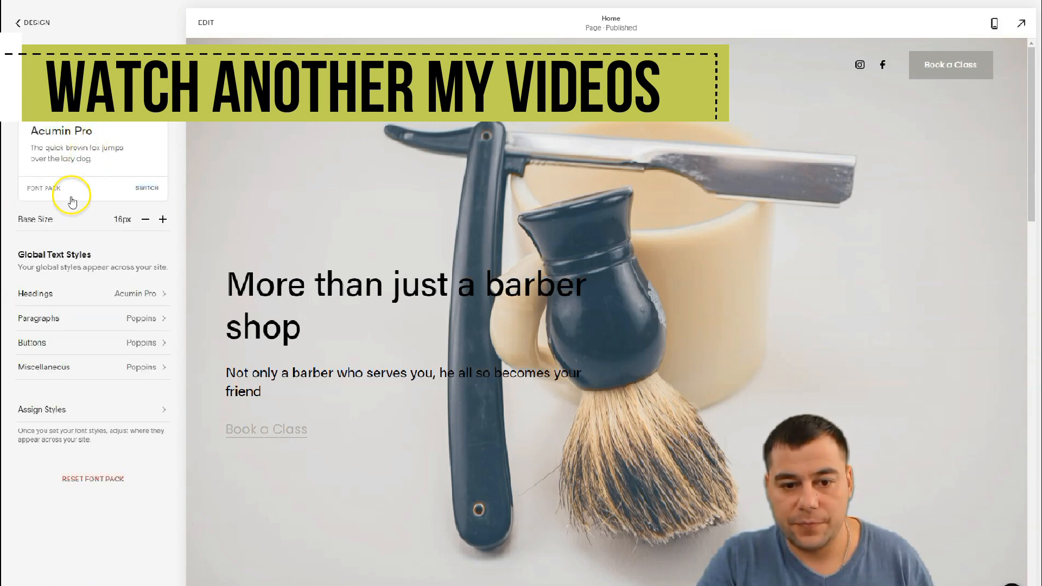
{"action": "left_click", "coordinate": [144, 181]}
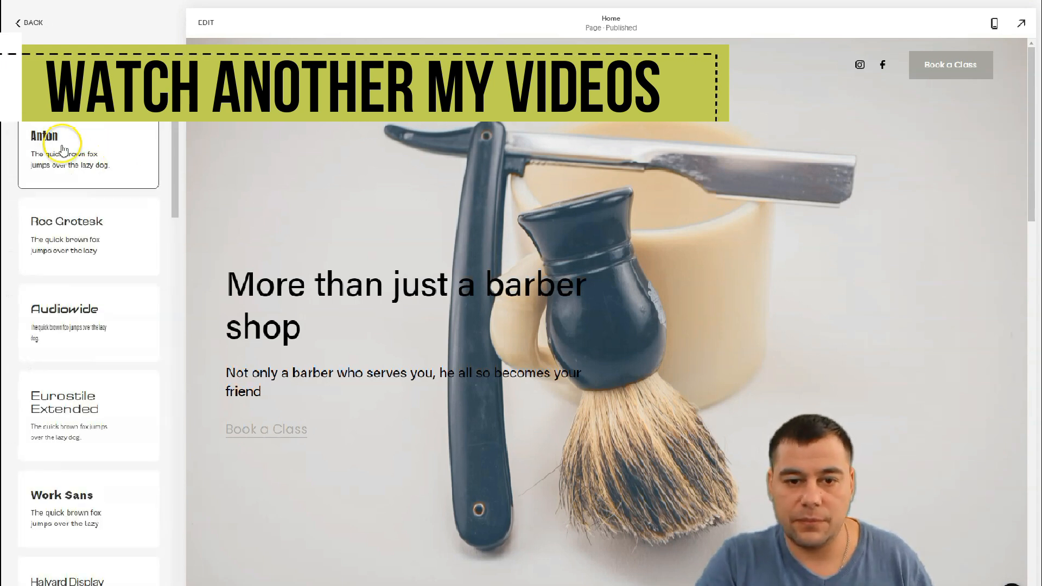
Try the Anton font pack and check how it looks across the home page's sections.
{"action": "left_click", "coordinate": [63, 149]}
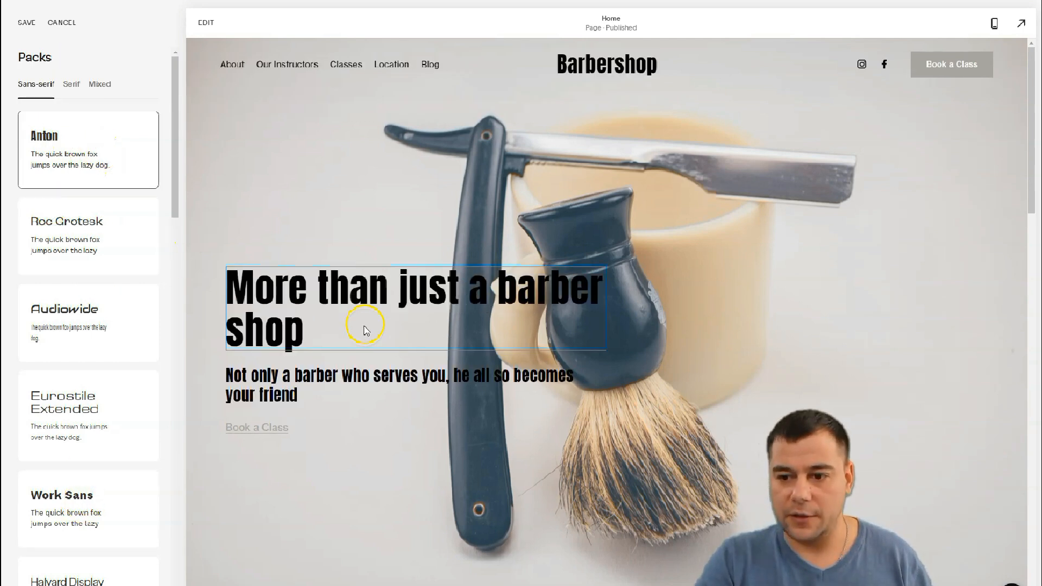
{"action": "scroll", "coordinate": [402, 326], "scroll_direction": "down", "scroll_amount": 1}
{"action": "scroll", "coordinate": [444, 312], "scroll_direction": "down", "scroll_amount": 10}
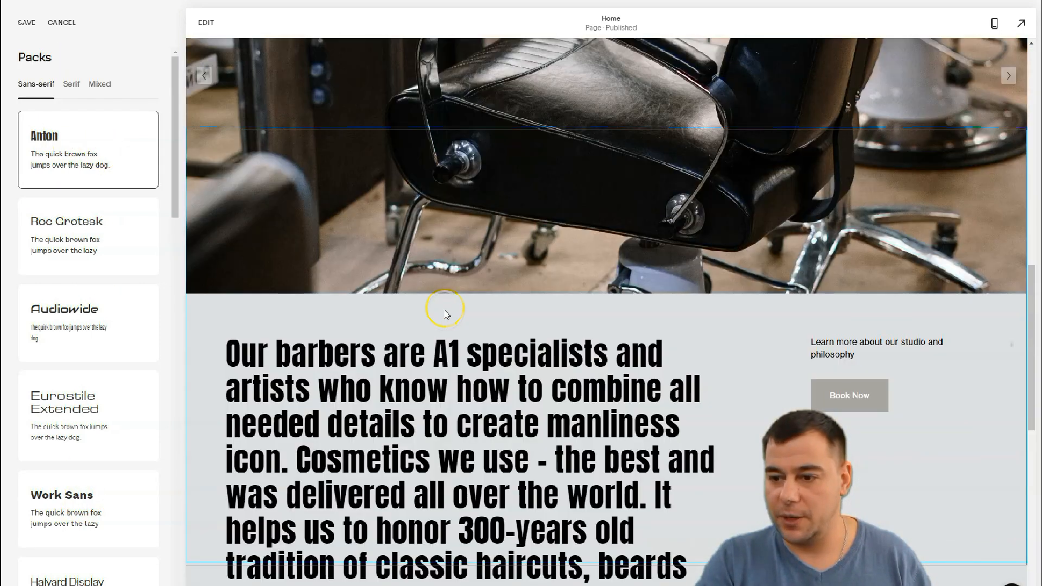
{"action": "scroll", "coordinate": [446, 314], "scroll_direction": "down", "scroll_amount": 4}
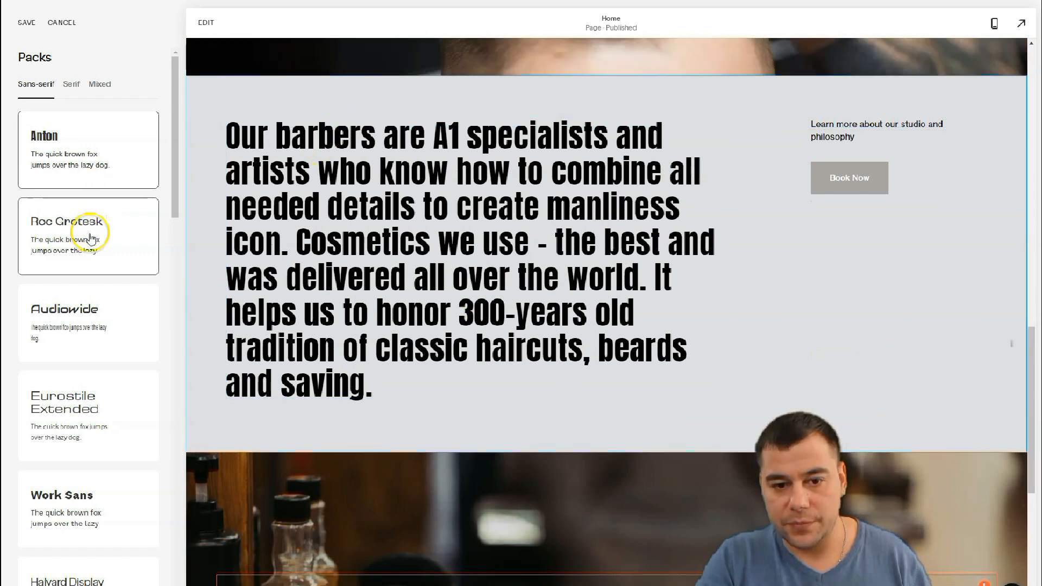
Switch the site's font pack to Obviously Wide, review it on the home page and return to the main site menu.
{"action": "scroll", "coordinate": [87, 309], "scroll_direction": "down", "scroll_amount": 5}
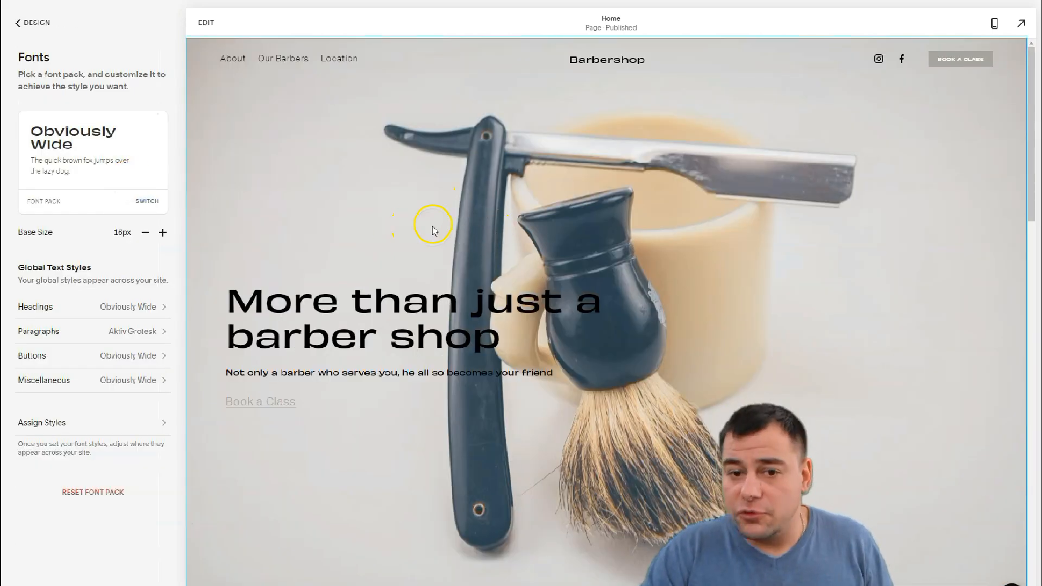
{"action": "scroll", "coordinate": [399, 201], "scroll_direction": "down", "scroll_amount": 10}
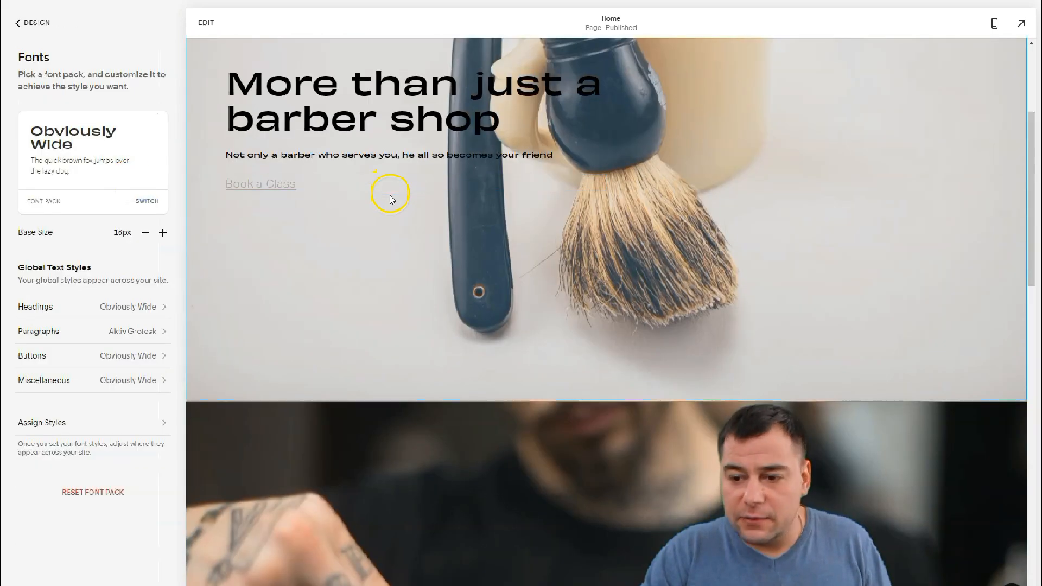
{"action": "scroll", "coordinate": [399, 205], "scroll_direction": "up", "scroll_amount": 3}
{"action": "scroll", "coordinate": [396, 204], "scroll_direction": "up", "scroll_amount": 8}
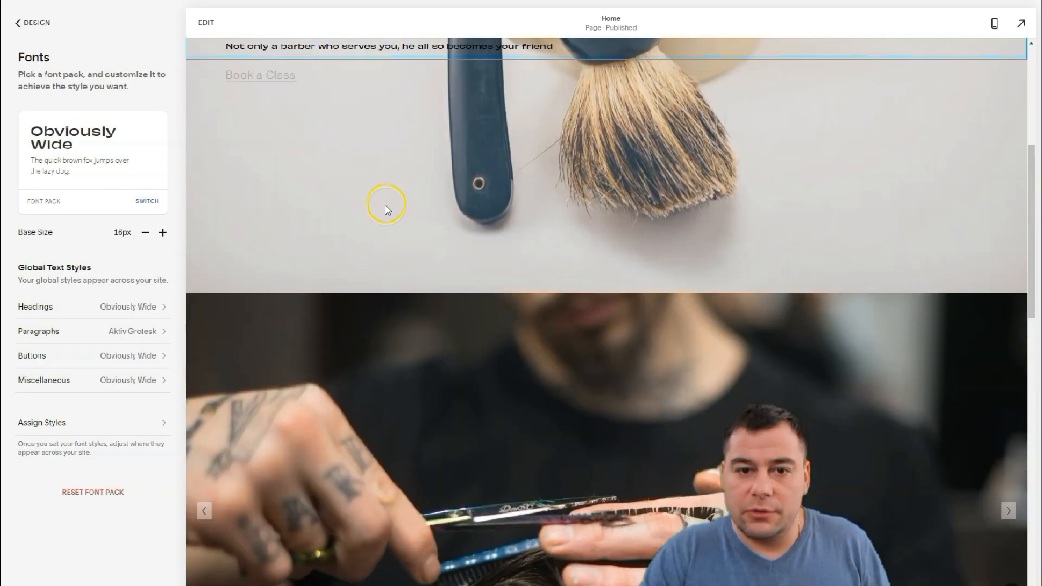
{"action": "left_click", "coordinate": [18, 24]}
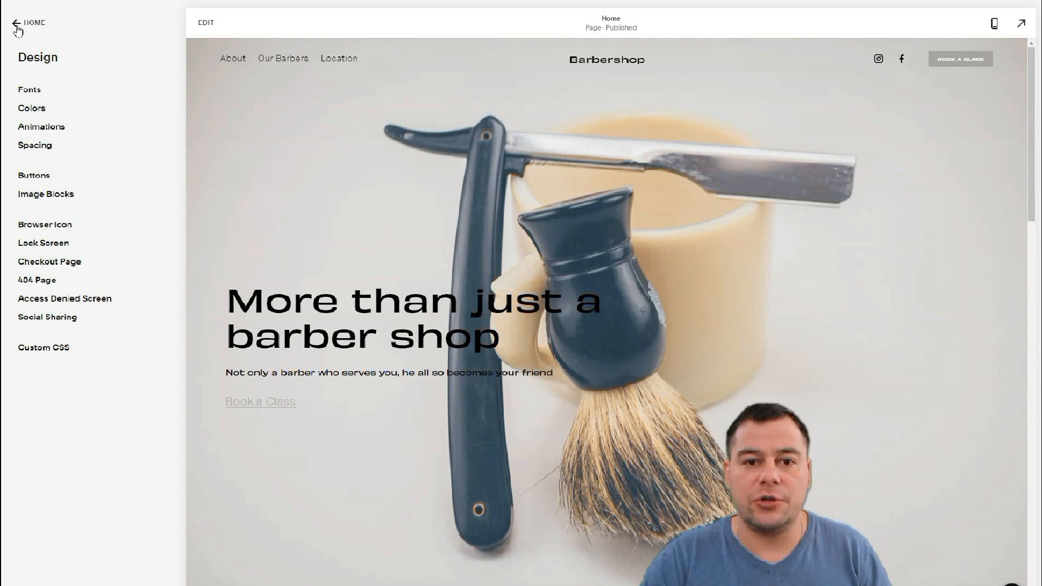
{"action": "left_click", "coordinate": [17, 25]}
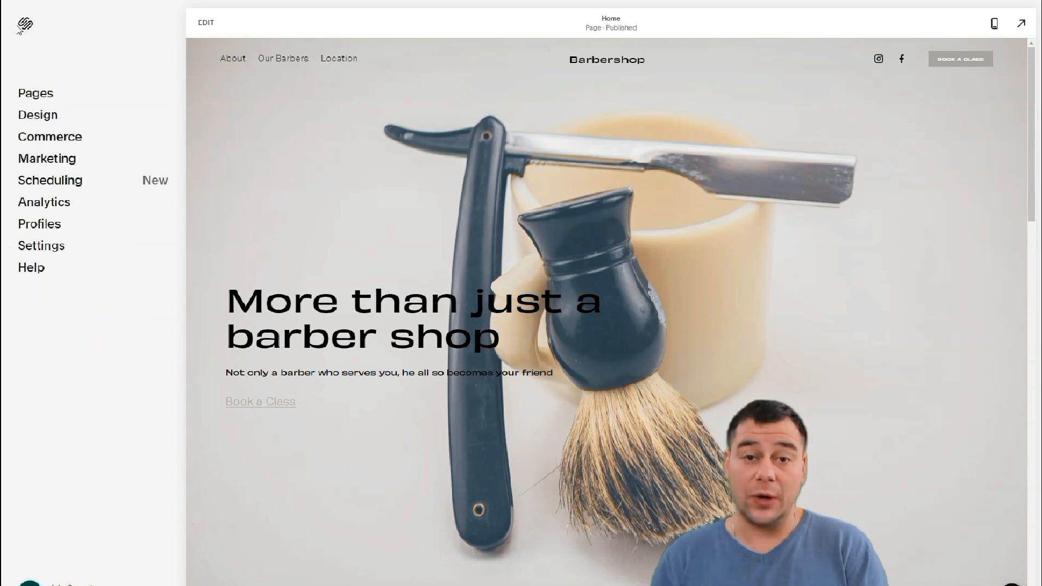